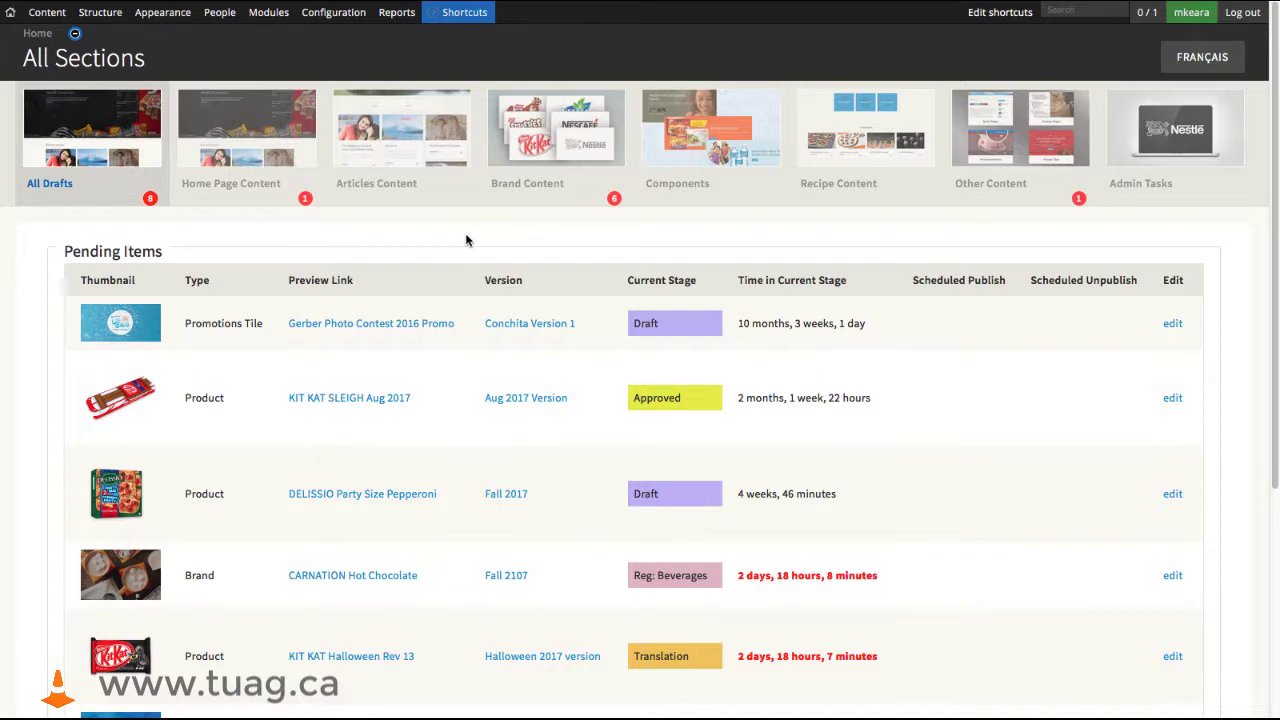
- View the Article Tags within the Articles Content section, and look through the list of existing articles
{"action": "left_click", "coordinate": [386, 124]}
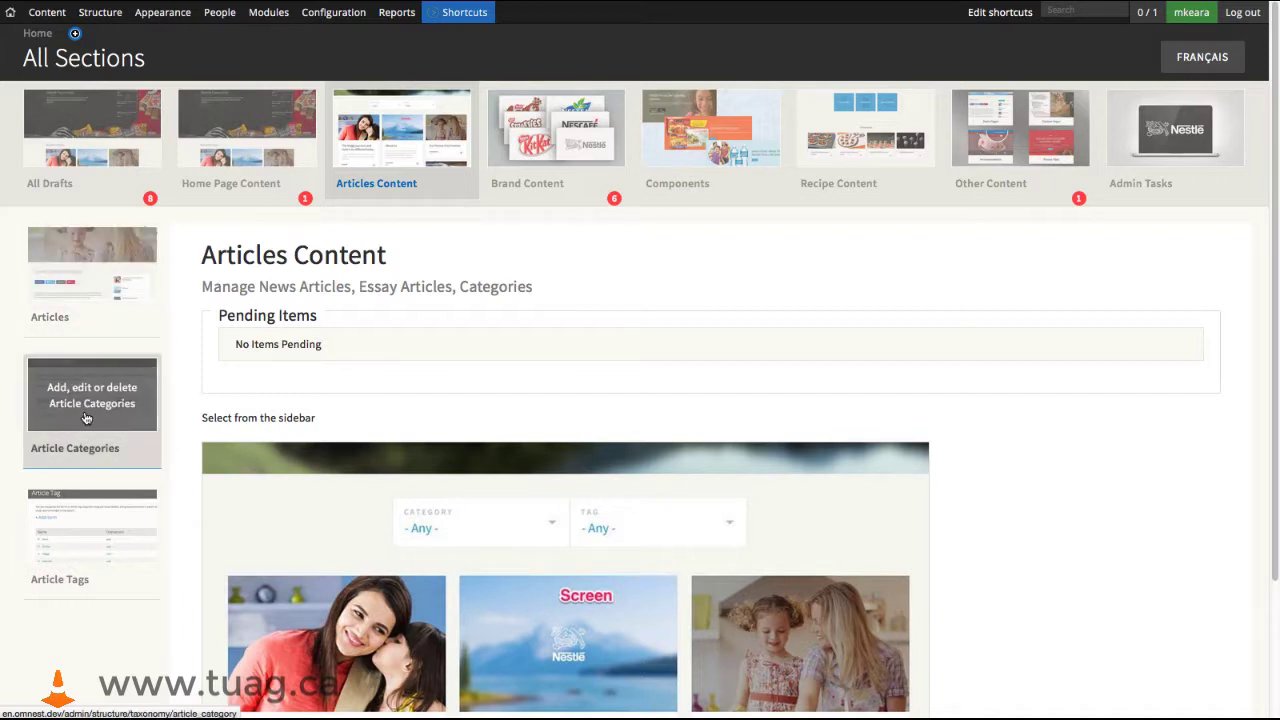
{"action": "left_click", "coordinate": [88, 528]}
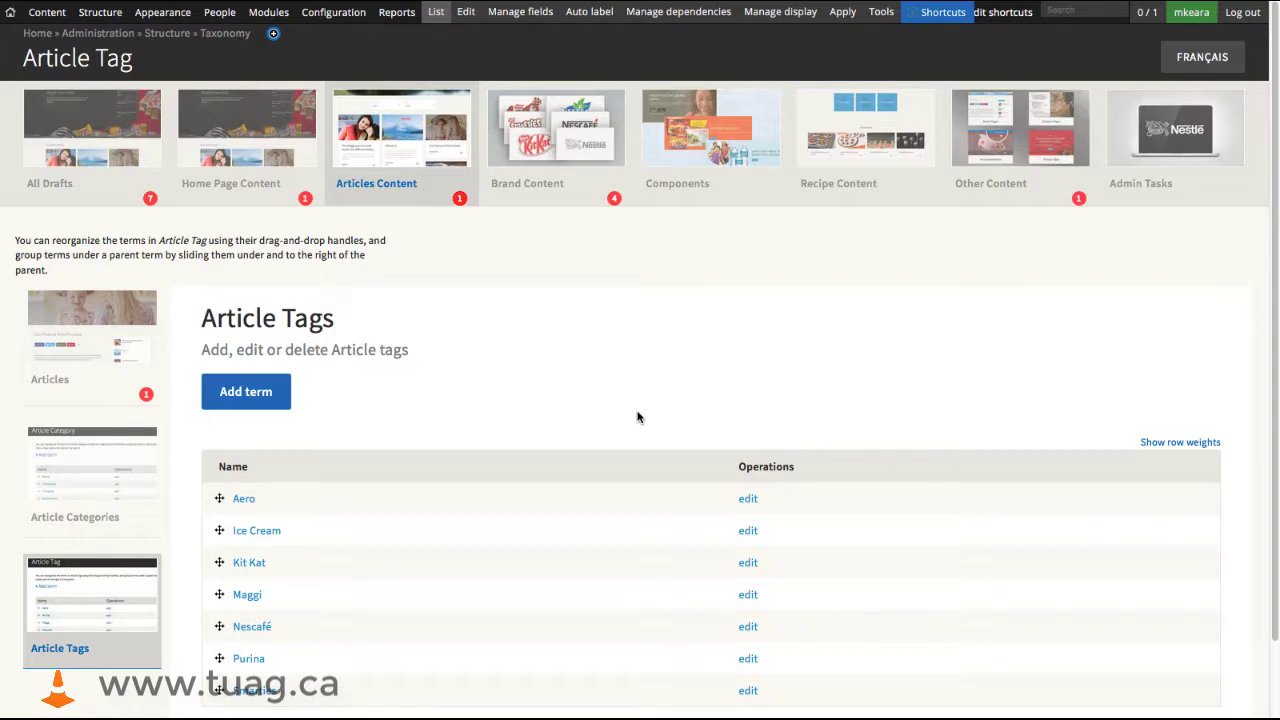
{"action": "left_click", "coordinate": [85, 317]}
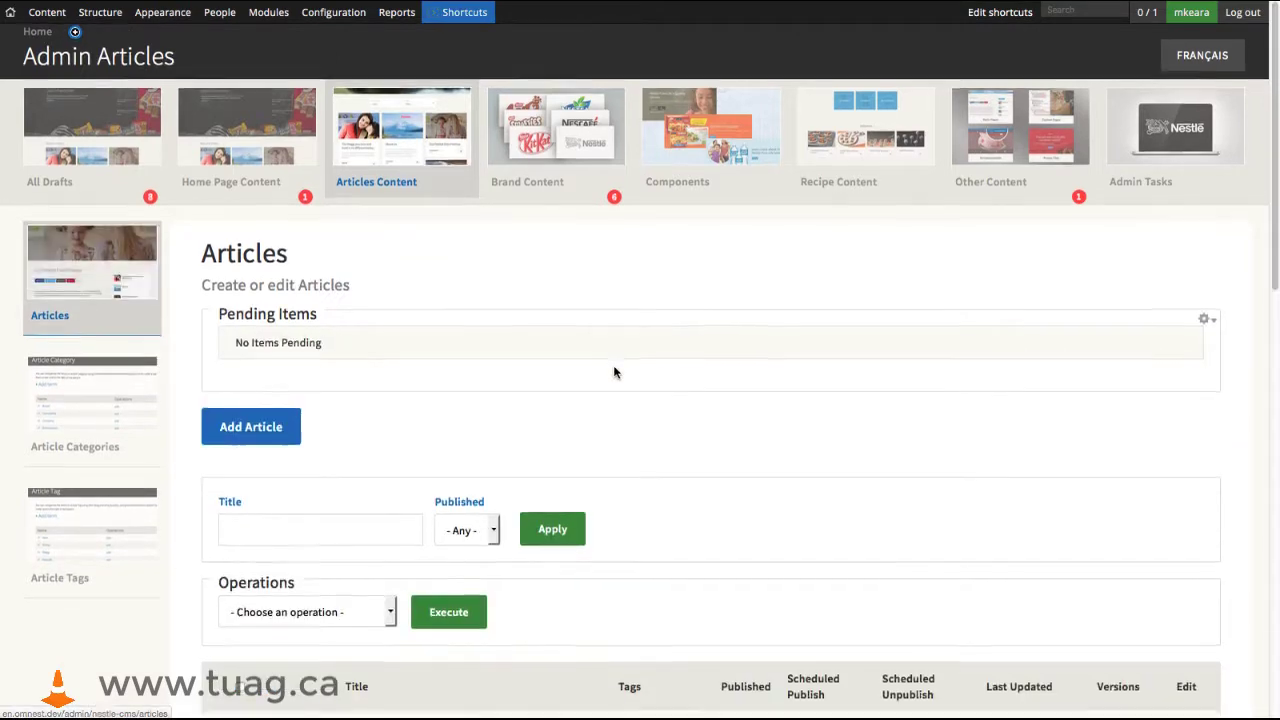
{"action": "scroll", "coordinate": [614, 368], "scroll_direction": "down", "scroll_amount": 3}
{"action": "scroll", "coordinate": [614, 372], "scroll_direction": "down", "scroll_amount": 5}
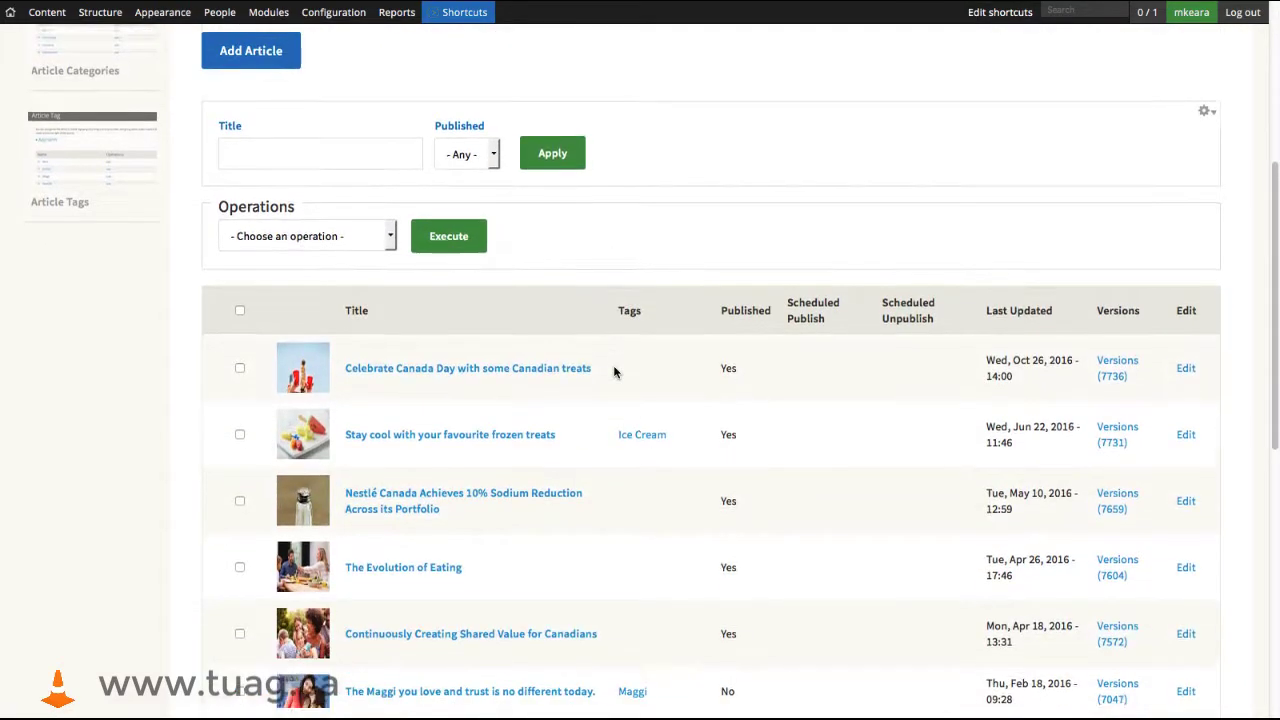
{"action": "scroll", "coordinate": [614, 372], "scroll_direction": "down", "scroll_amount": 5}
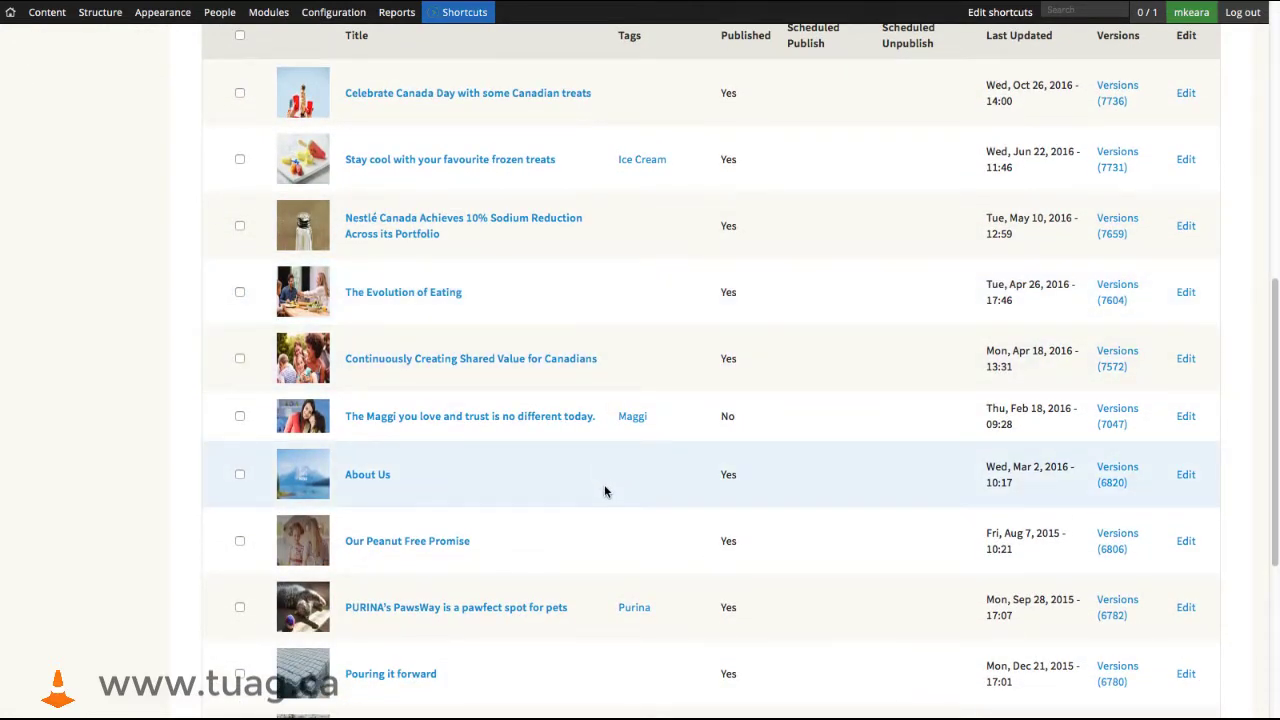
{"action": "scroll", "coordinate": [604, 480], "scroll_direction": "up", "scroll_amount": 6}
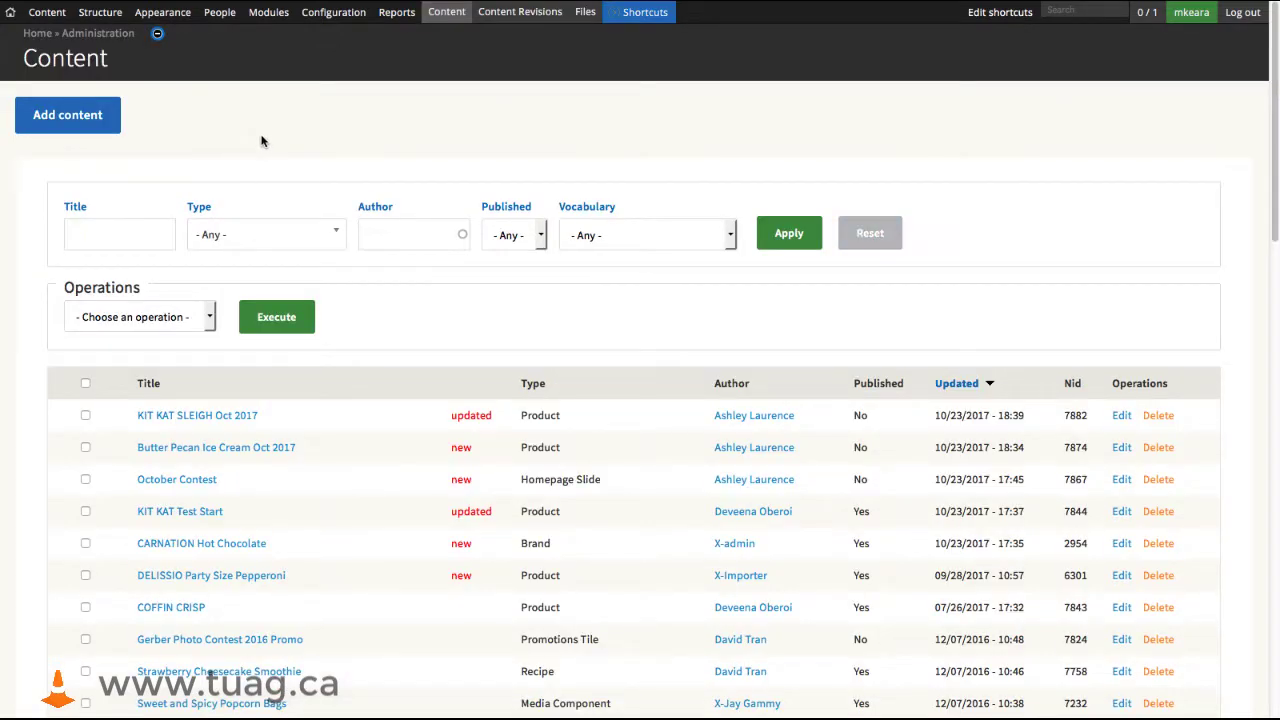
- Examine the general Content administration list with its mixed content types, authors, publishing states and update dates
{"action": "scroll", "coordinate": [270, 150], "scroll_direction": "down", "scroll_amount": 2}
{"action": "scroll", "coordinate": [272, 154], "scroll_direction": "down", "scroll_amount": 10}
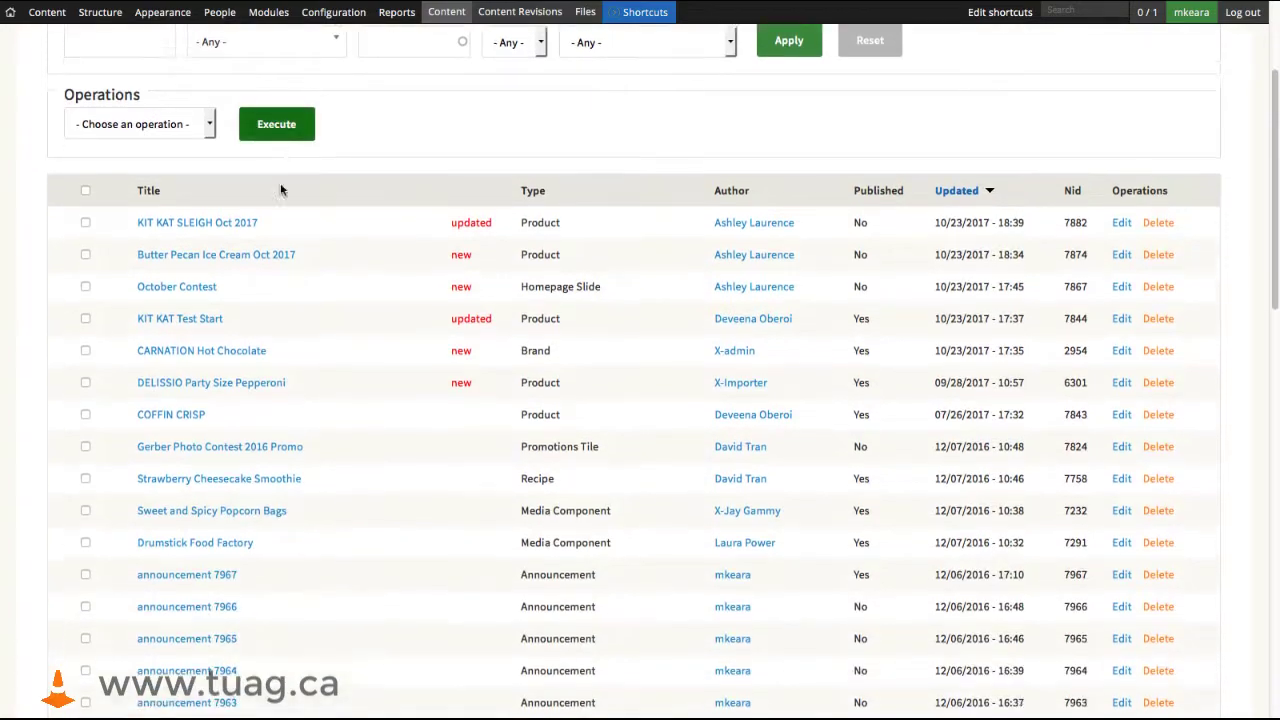
{"action": "scroll", "coordinate": [388, 441], "scroll_direction": "down", "scroll_amount": 4}
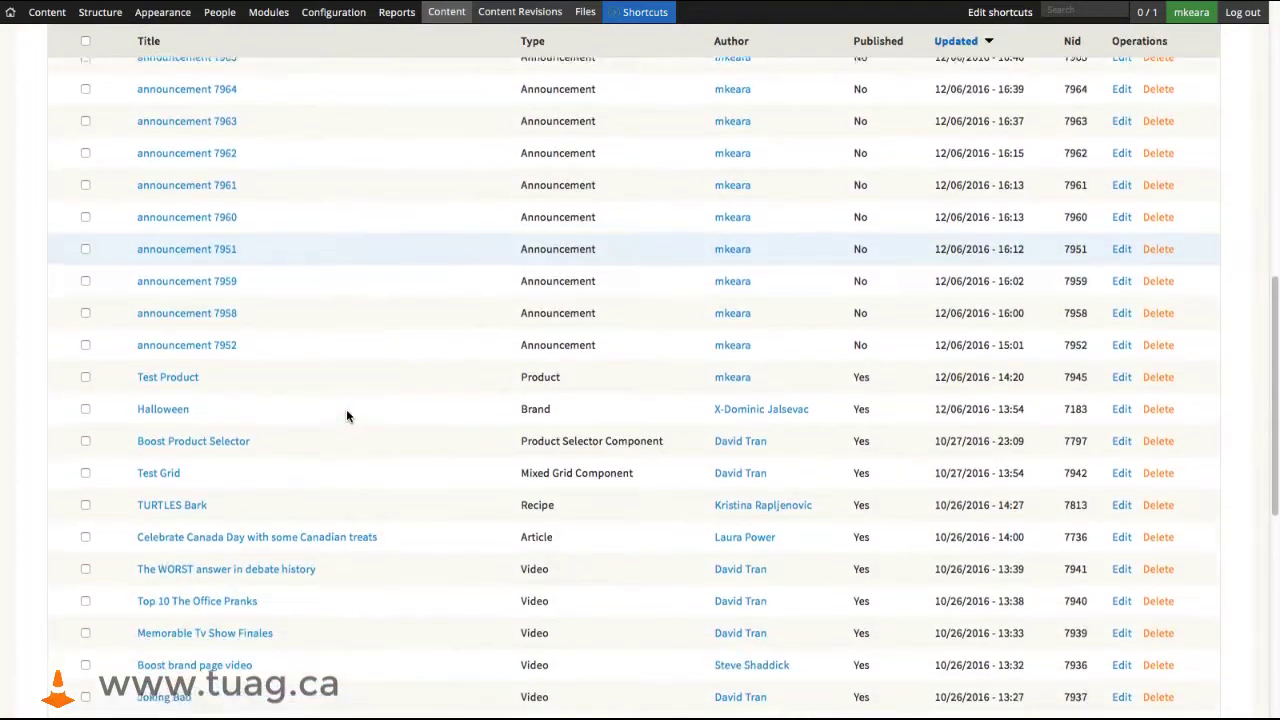
{"action": "scroll", "coordinate": [354, 420], "scroll_direction": "up", "scroll_amount": 9}
{"action": "scroll", "coordinate": [350, 420], "scroll_direction": "up", "scroll_amount": 7}
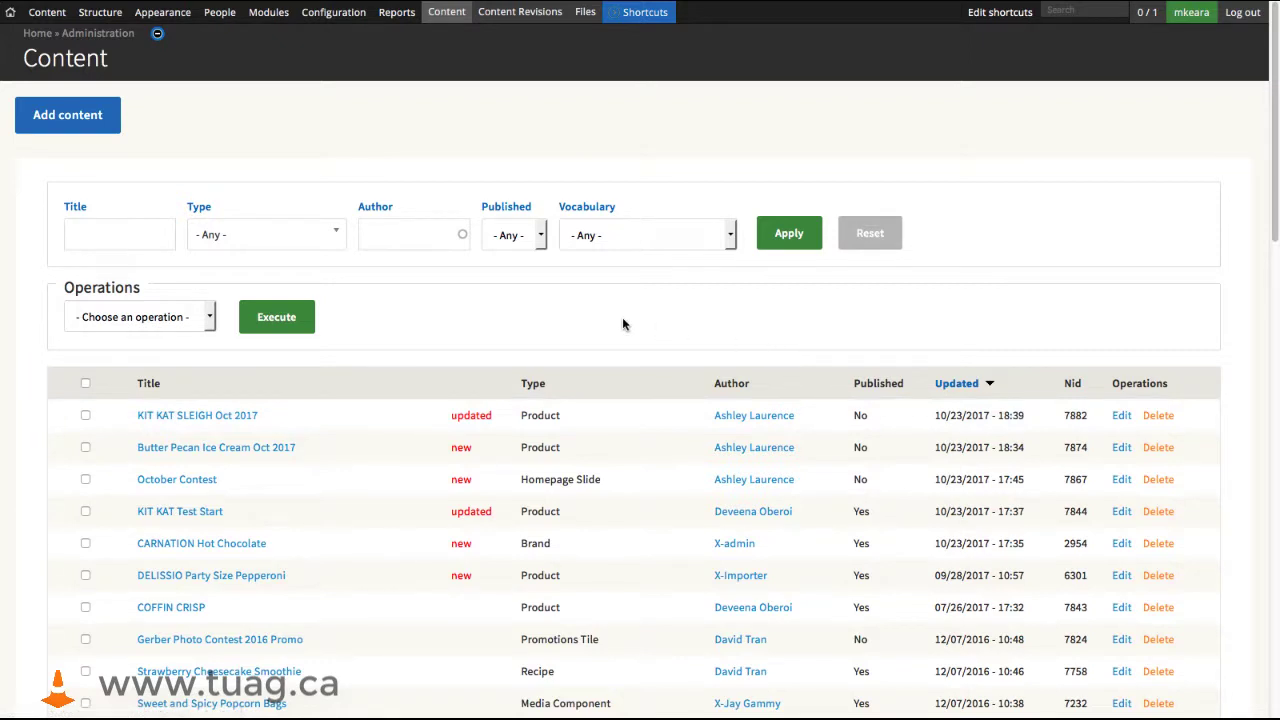
{"action": "scroll", "coordinate": [272, 152], "scroll_direction": "down", "scroll_amount": 2}
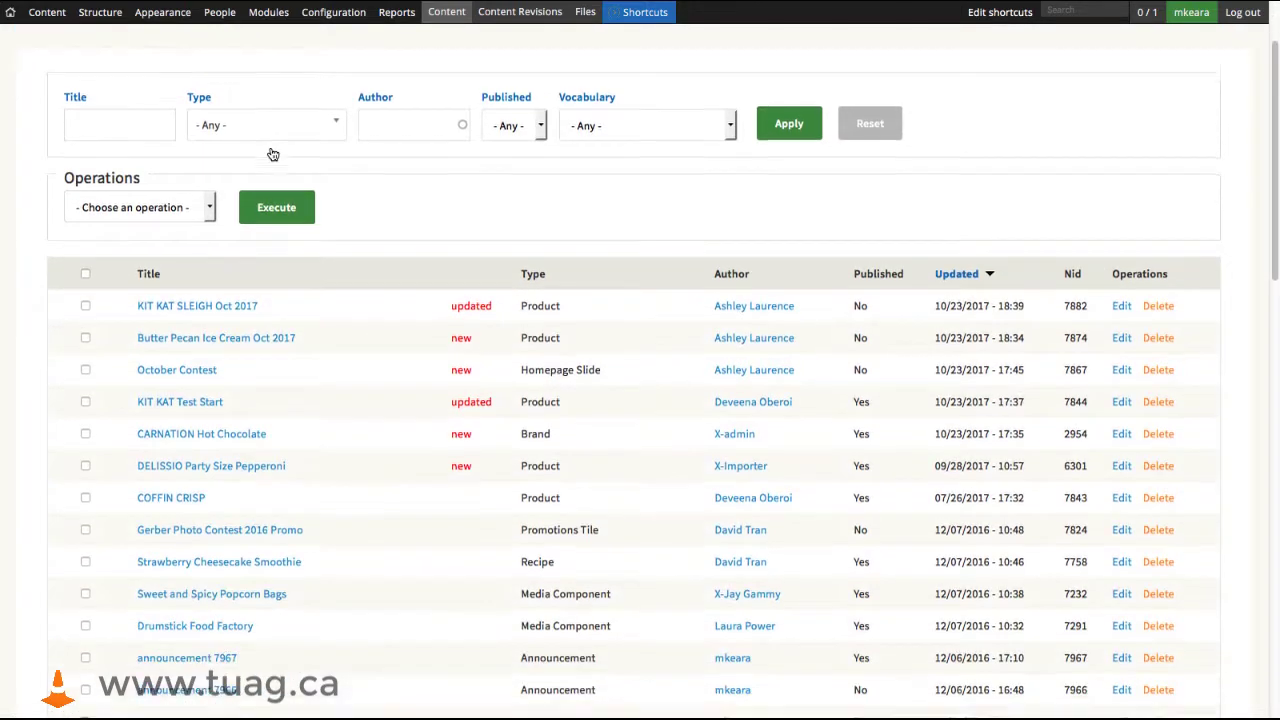
{"action": "scroll", "coordinate": [280, 190], "scroll_direction": "down", "scroll_amount": 3}
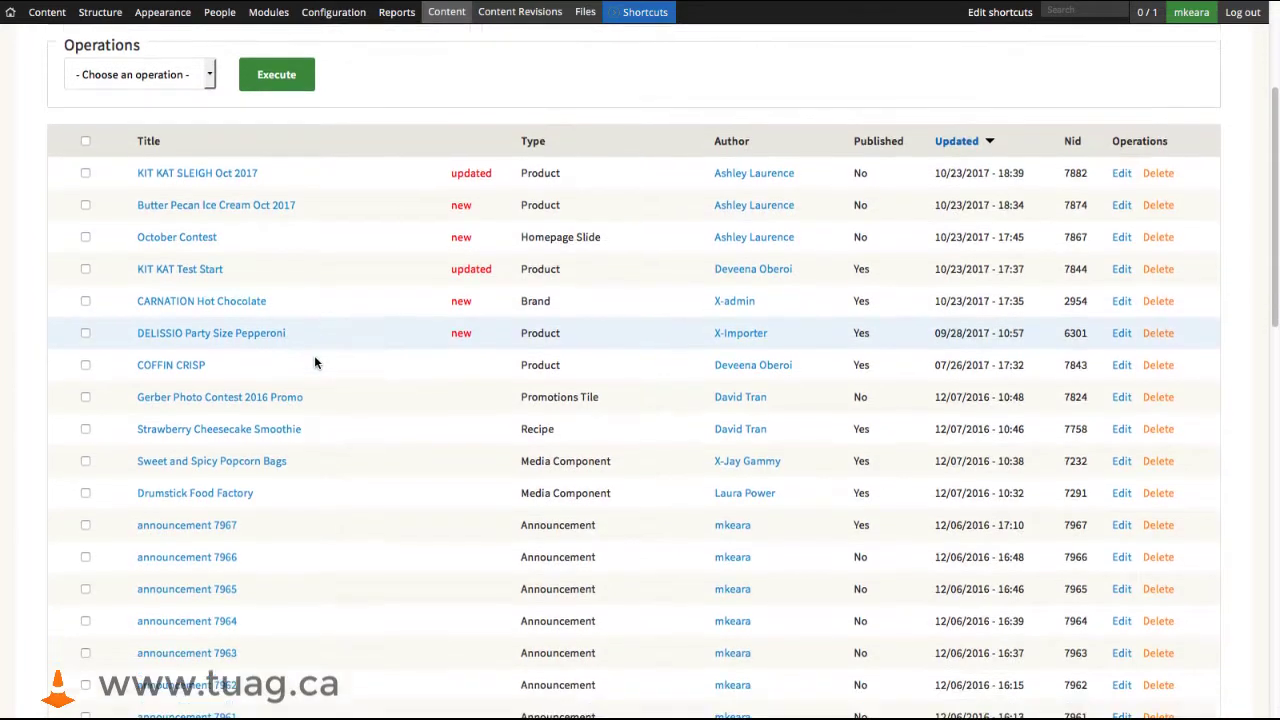
{"action": "scroll", "coordinate": [314, 362], "scroll_direction": "down", "scroll_amount": 8}
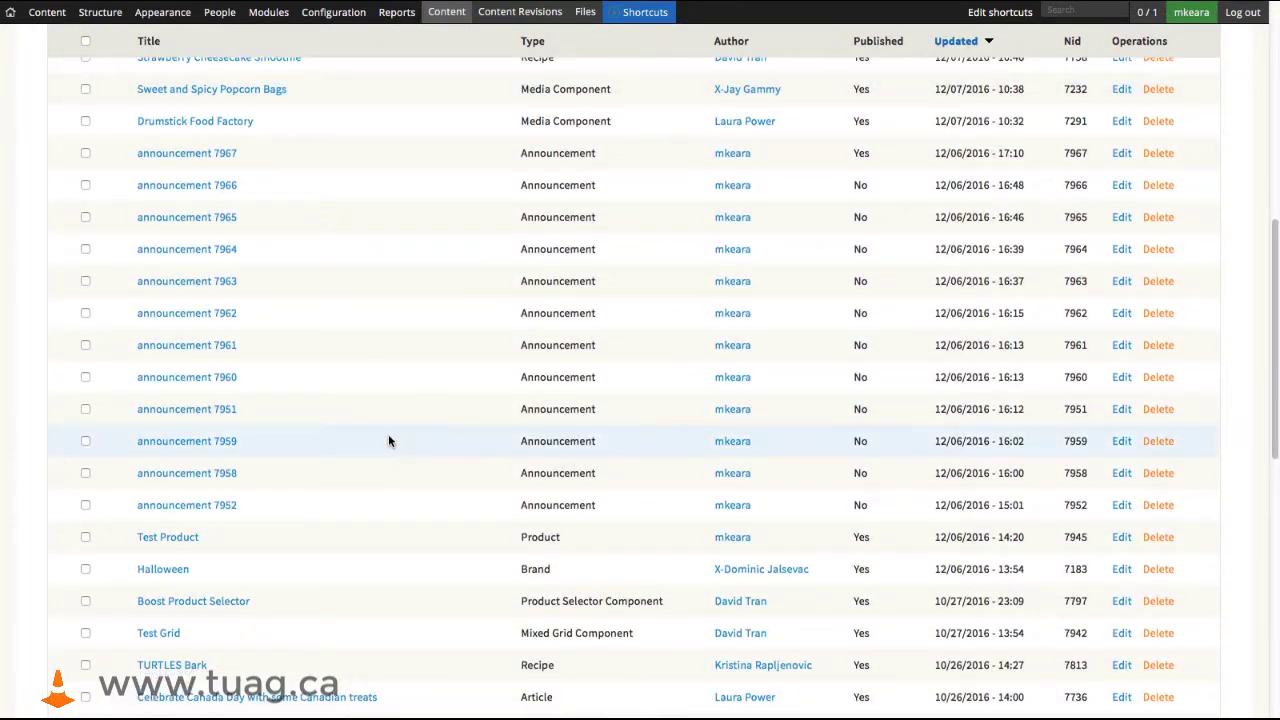
{"action": "scroll", "coordinate": [346, 415], "scroll_direction": "down", "scroll_amount": 5}
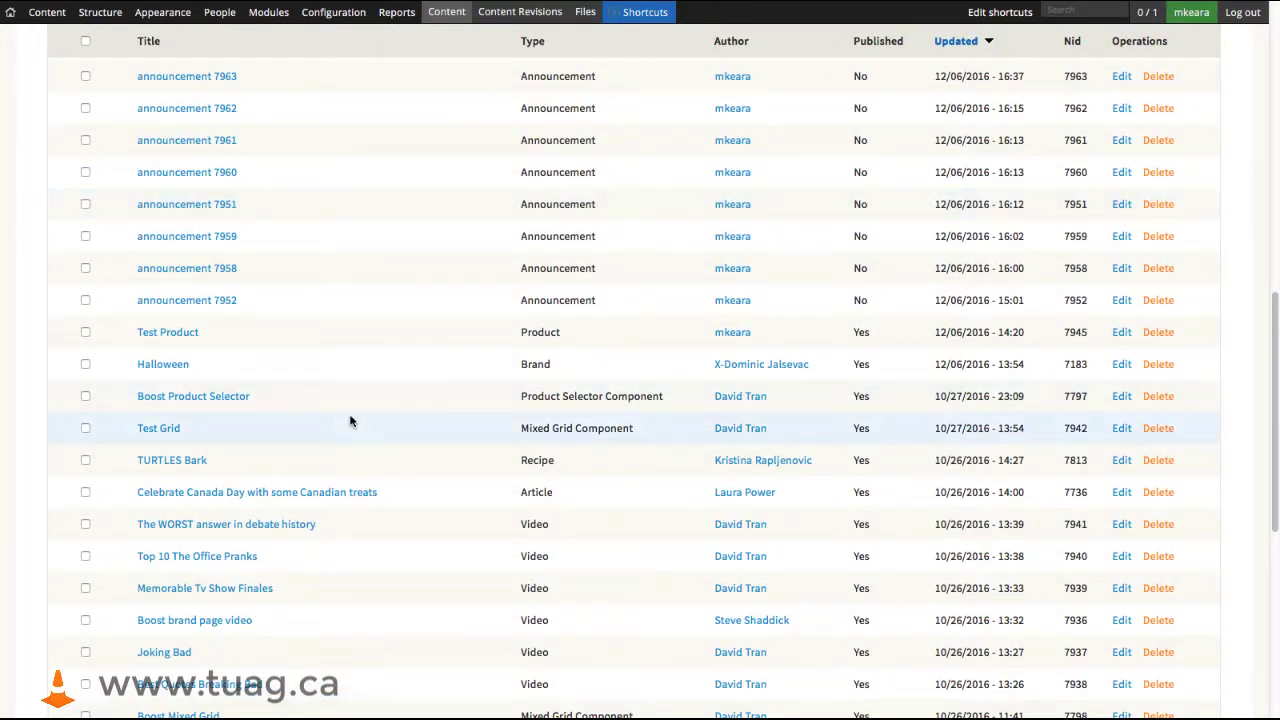
{"action": "scroll", "coordinate": [350, 421], "scroll_direction": "up", "scroll_amount": 10}
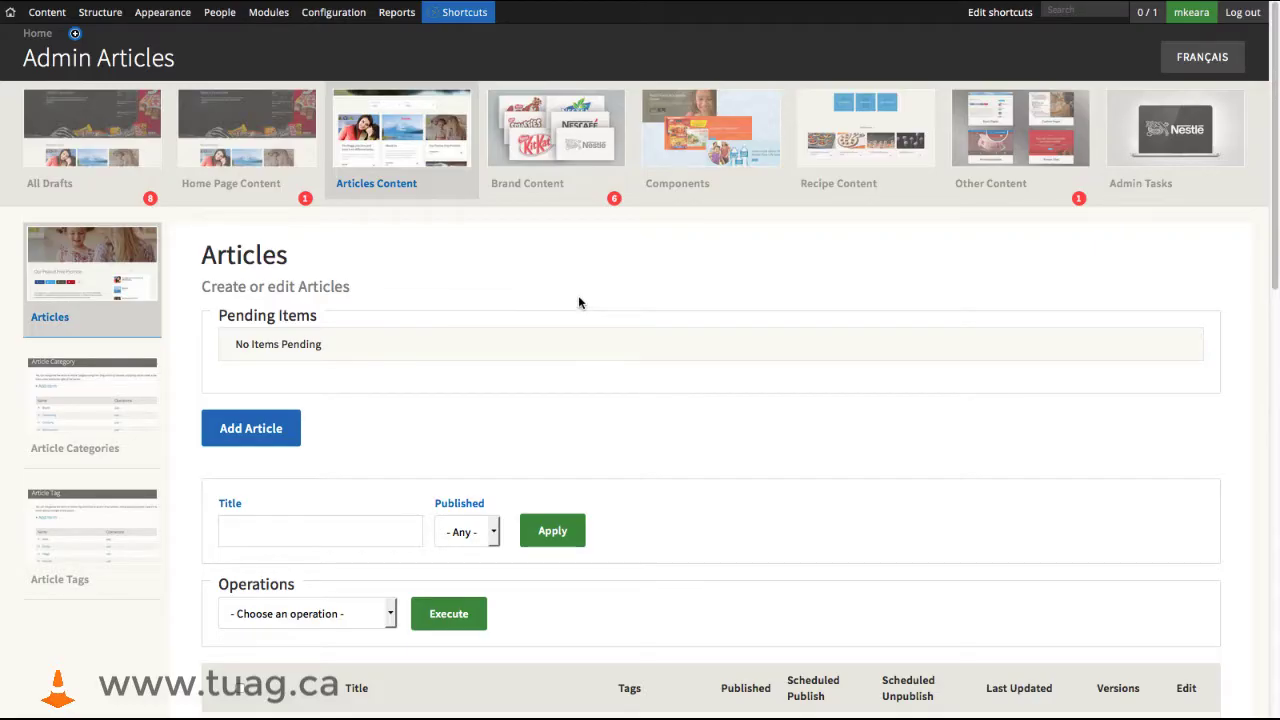
- Open Brands within the Brand Content section and look through its pending items and brand list
{"action": "left_click", "coordinate": [565, 143]}
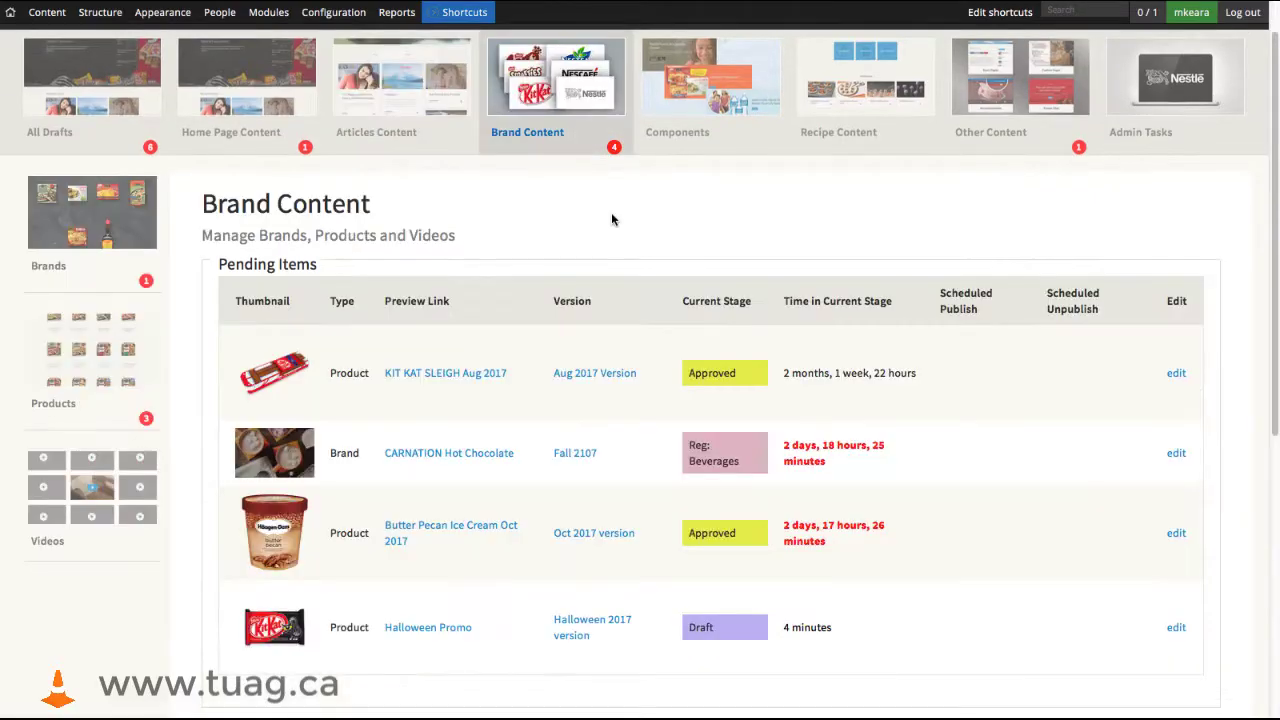
{"action": "left_click", "coordinate": [64, 236]}
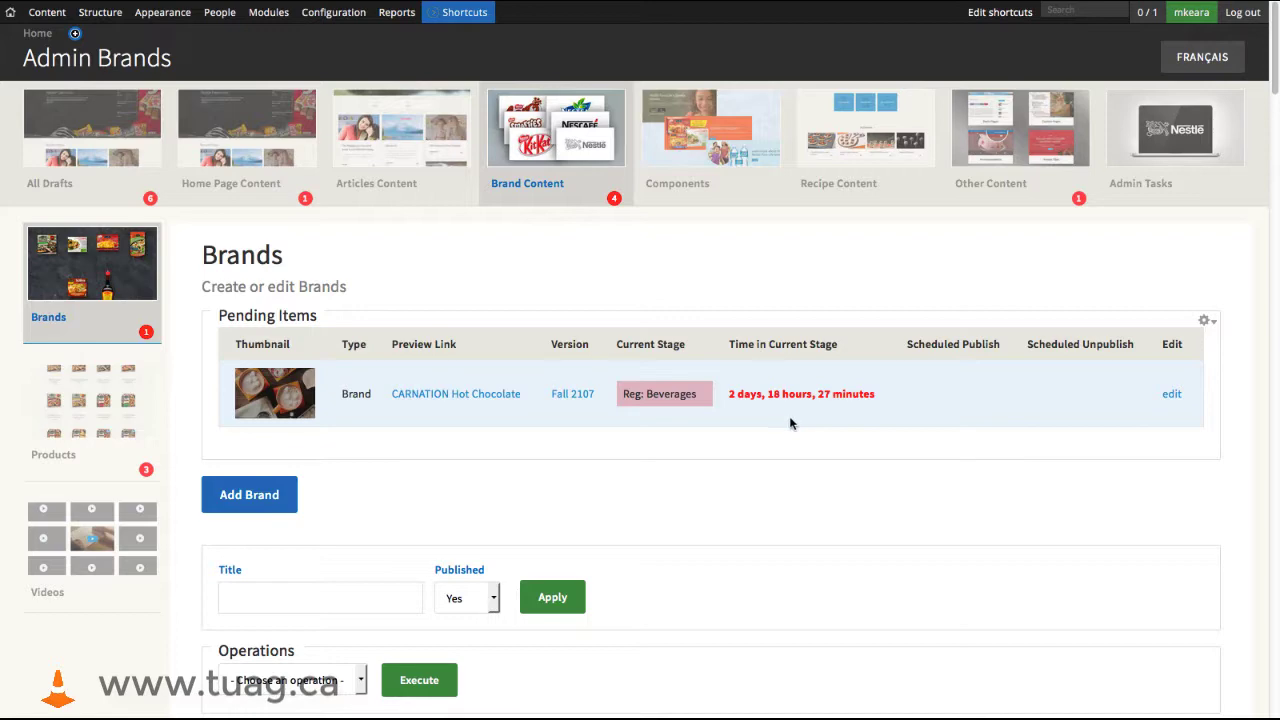
{"action": "scroll", "coordinate": [794, 497], "scroll_direction": "down", "scroll_amount": 3}
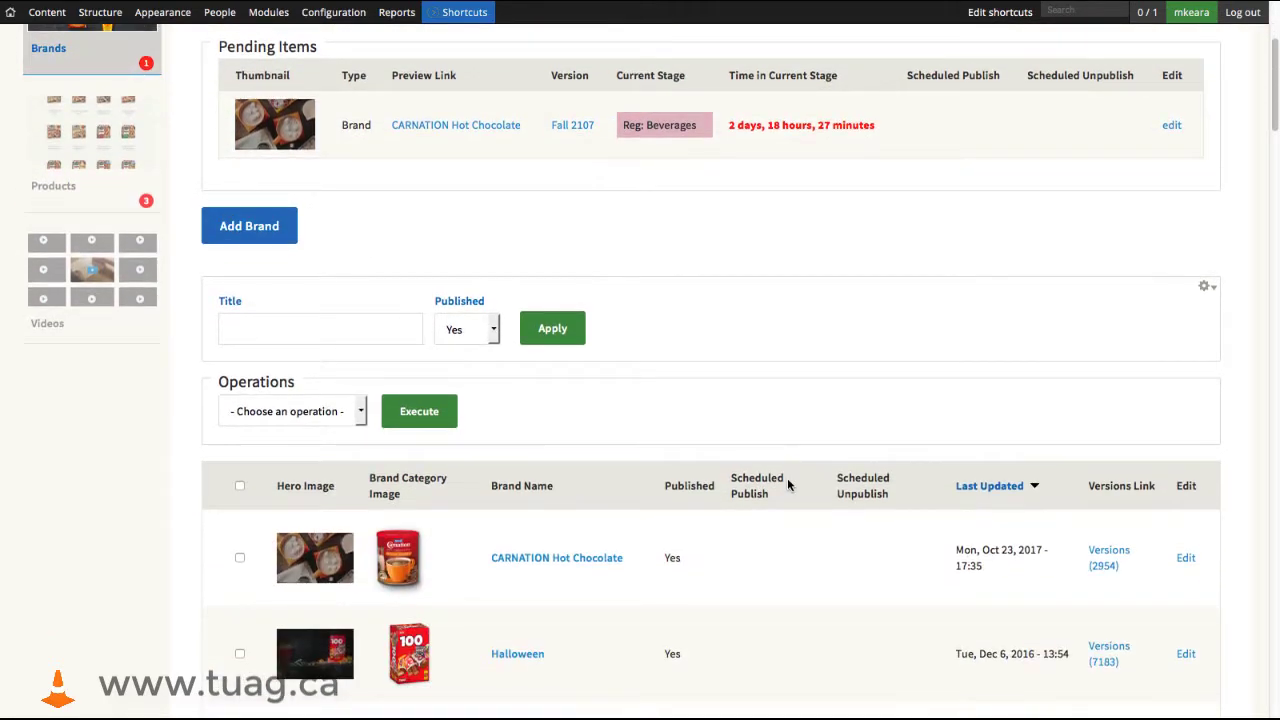
{"action": "scroll", "coordinate": [796, 497], "scroll_direction": "down", "scroll_amount": 5}
{"action": "scroll", "coordinate": [811, 467], "scroll_direction": "down", "scroll_amount": 3}
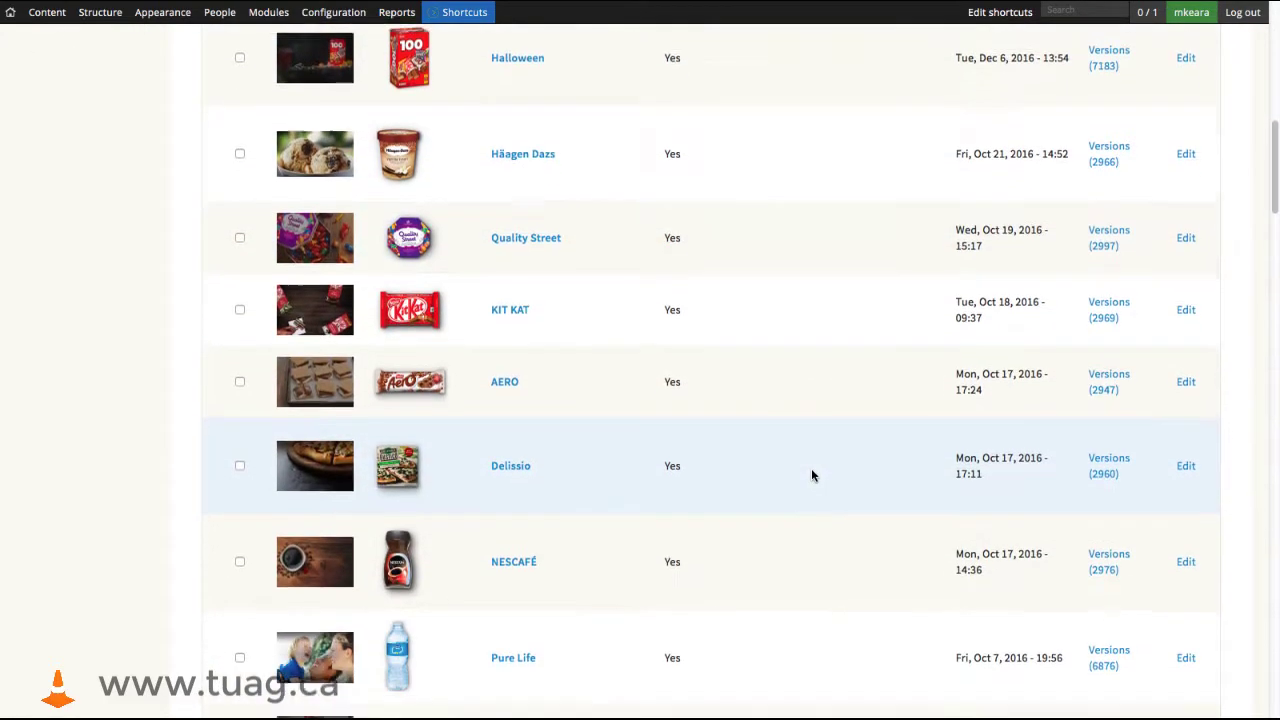
{"action": "scroll", "coordinate": [811, 468], "scroll_direction": "up", "scroll_amount": 6}
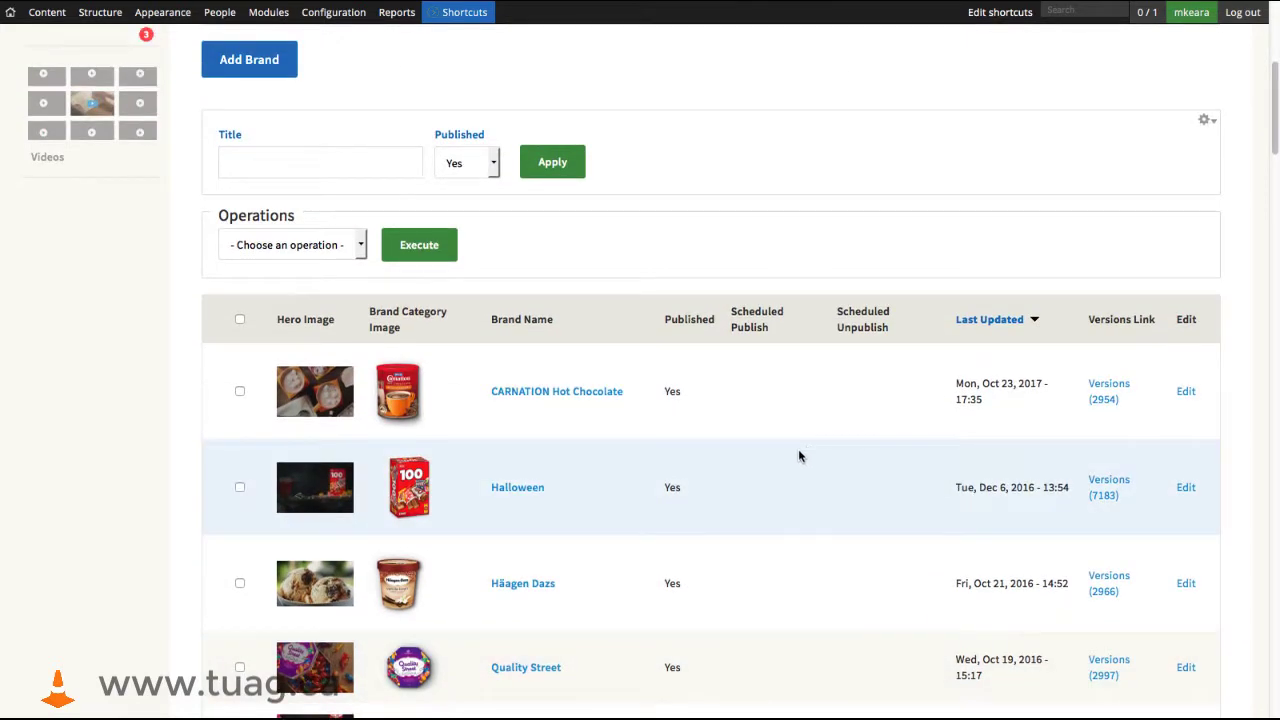
- Filter the published brands by the title "Halloween"
{"action": "left_click", "coordinate": [355, 165]}
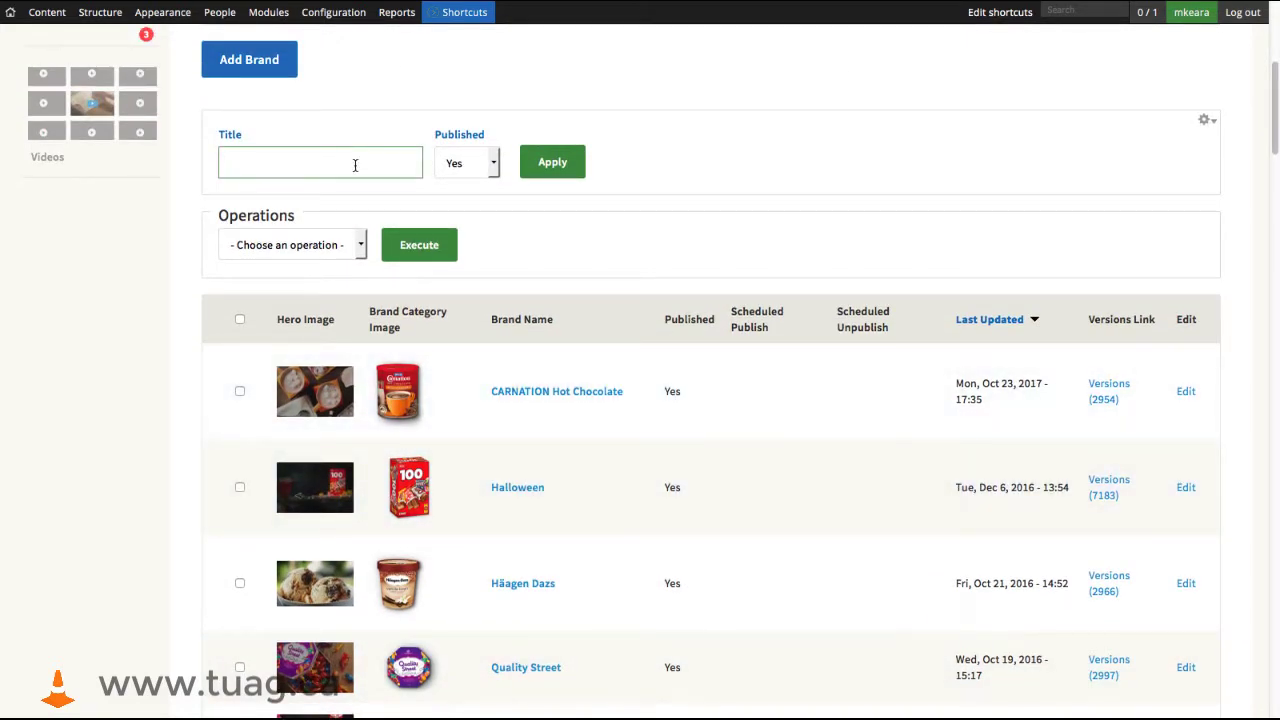
{"action": "type", "text": "Halloween"}
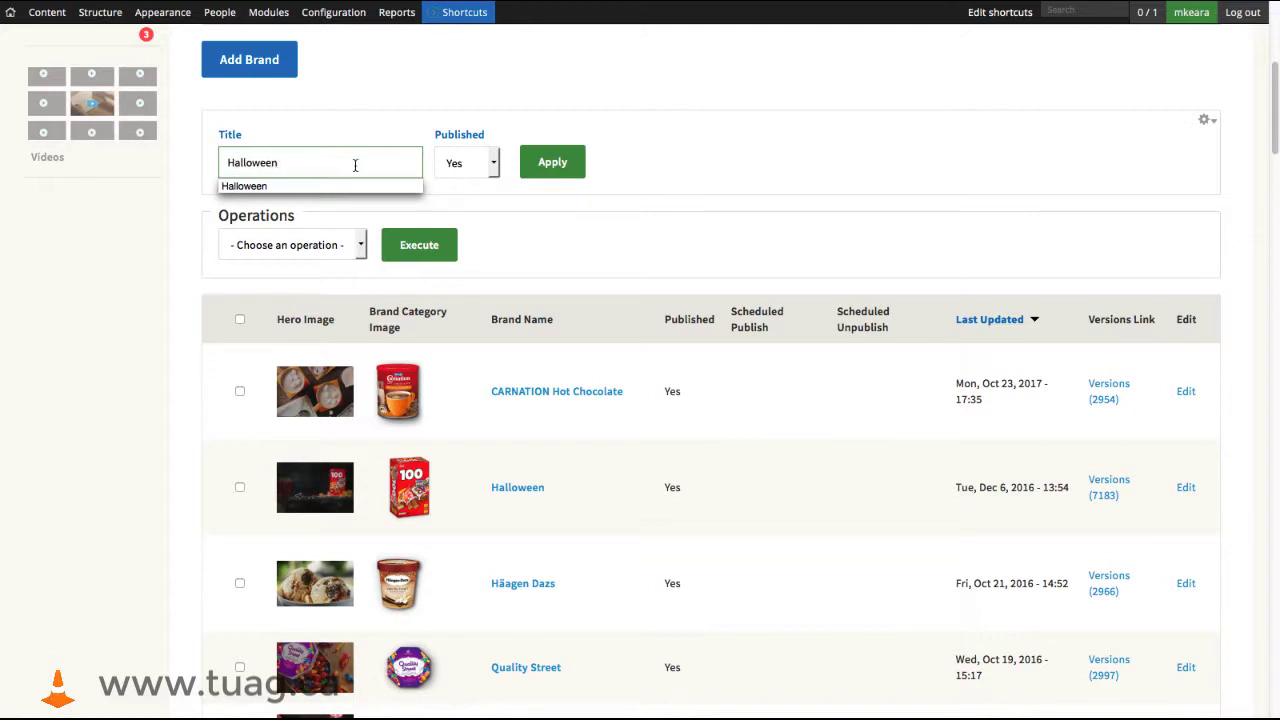
{"action": "left_click", "coordinate": [540, 166]}
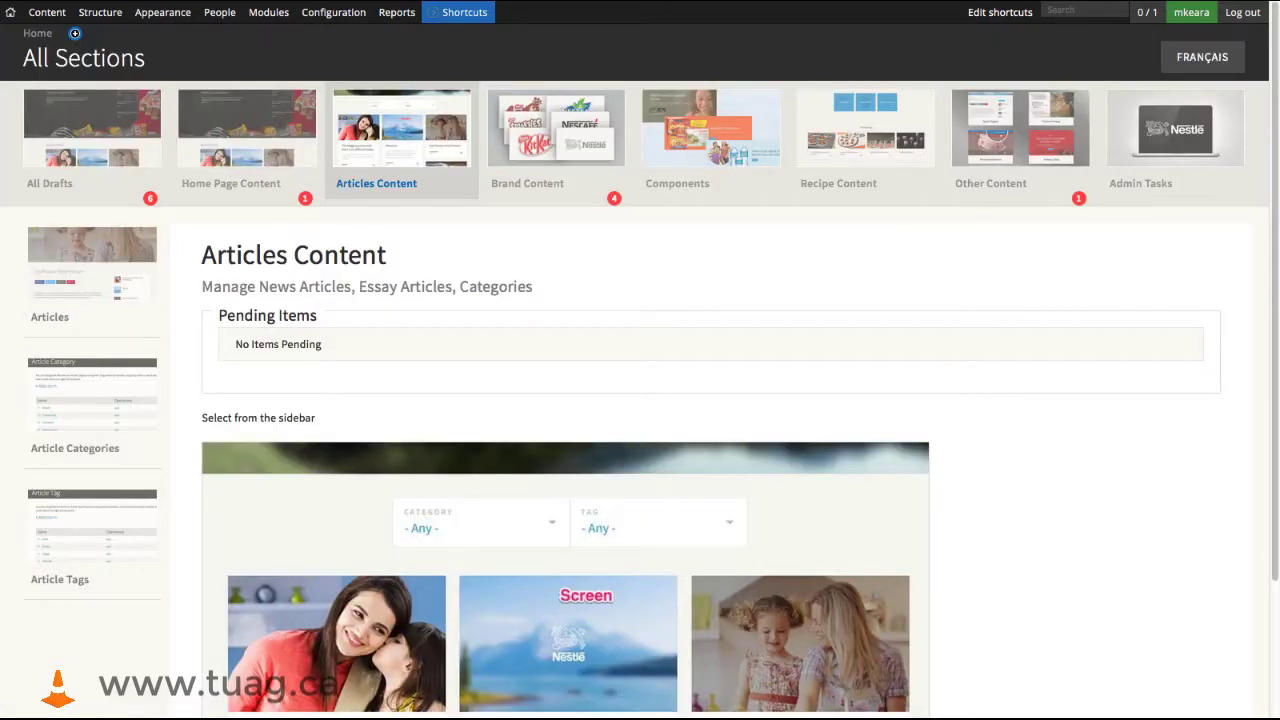
- Go to the Articles list in the Articles Content section and start a new article
{"action": "left_click", "coordinate": [83, 261]}
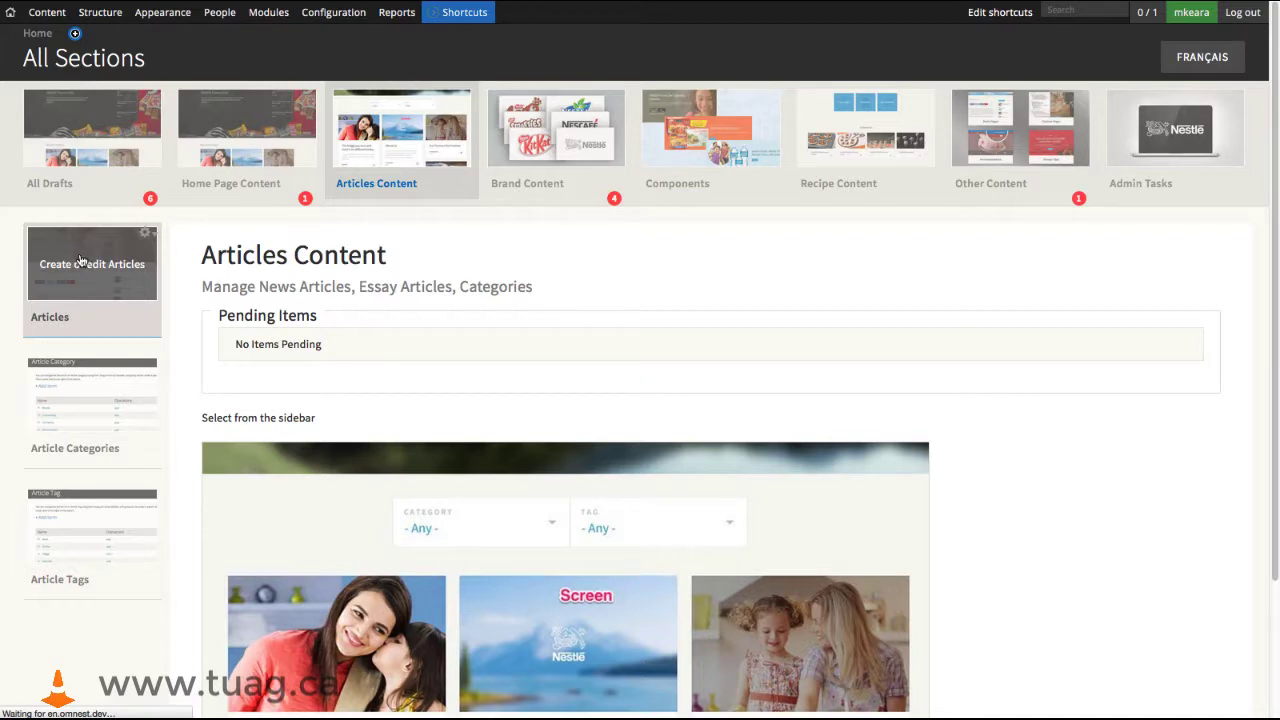
{"action": "scroll", "coordinate": [477, 429], "scroll_direction": "down", "scroll_amount": 5}
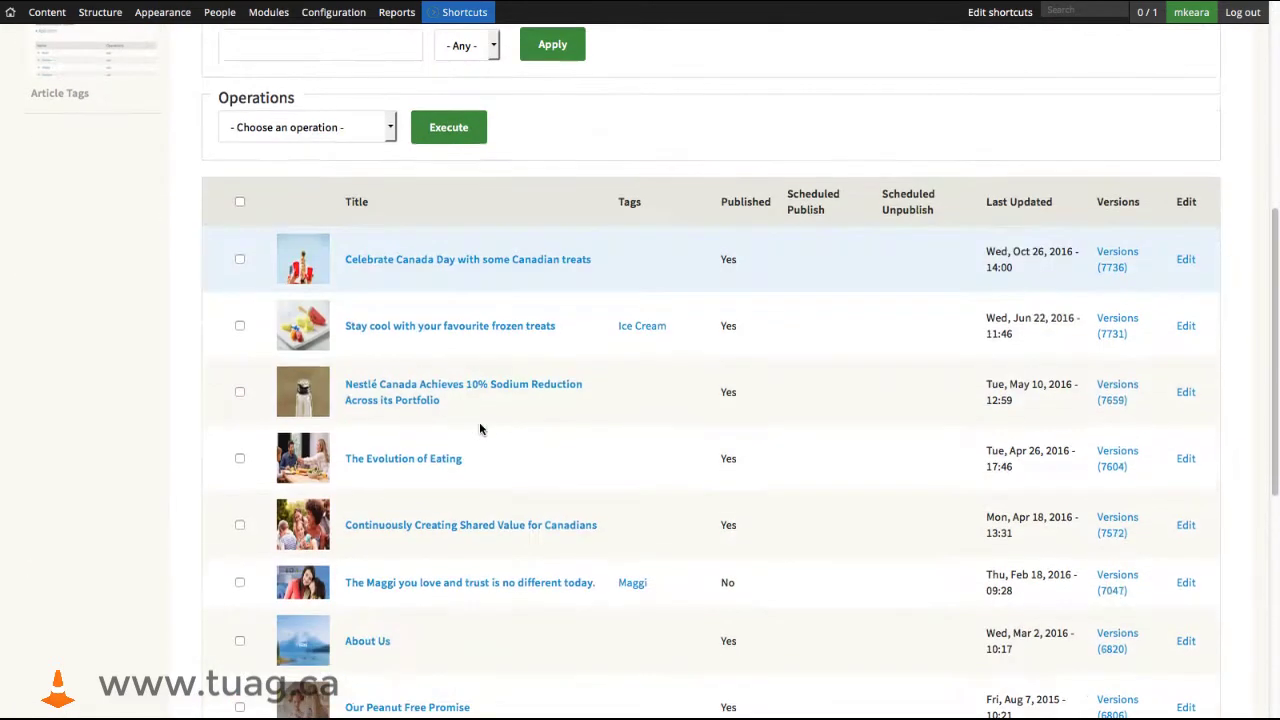
{"action": "scroll", "coordinate": [480, 428], "scroll_direction": "up", "scroll_amount": 4}
{"action": "scroll", "coordinate": [480, 428], "scroll_direction": "up", "scroll_amount": 2}
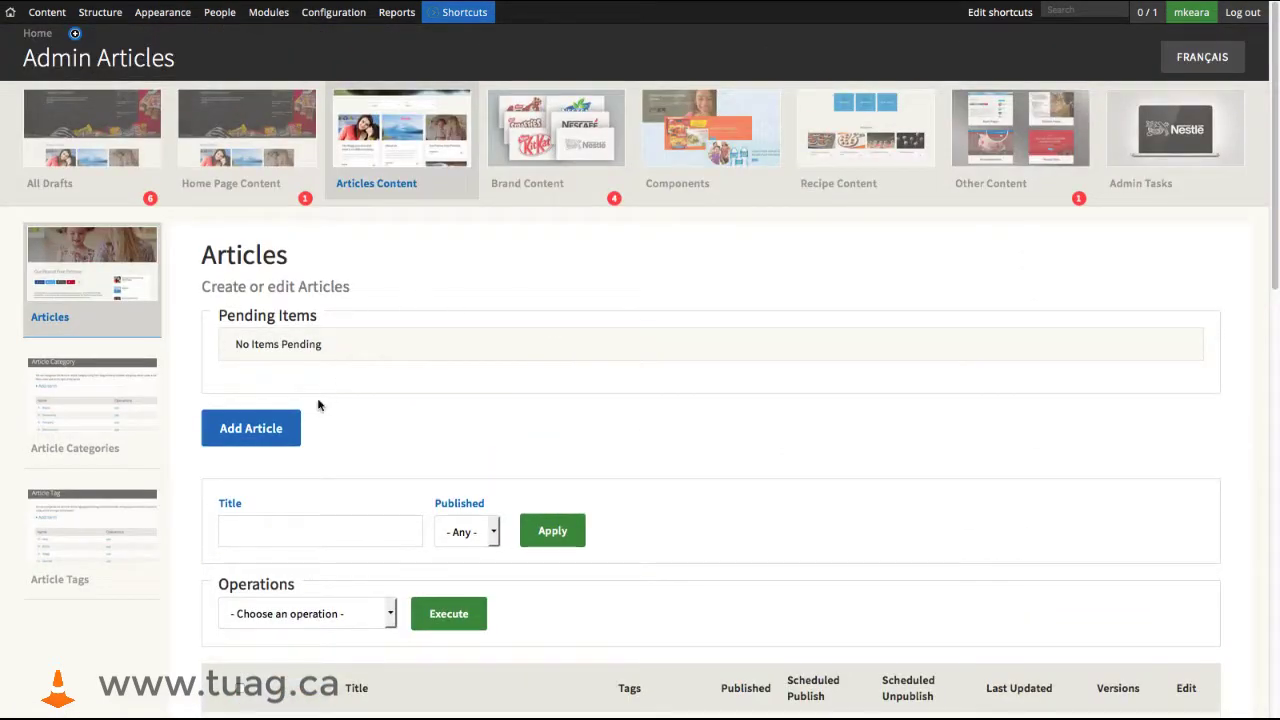
{"action": "left_click", "coordinate": [258, 430]}
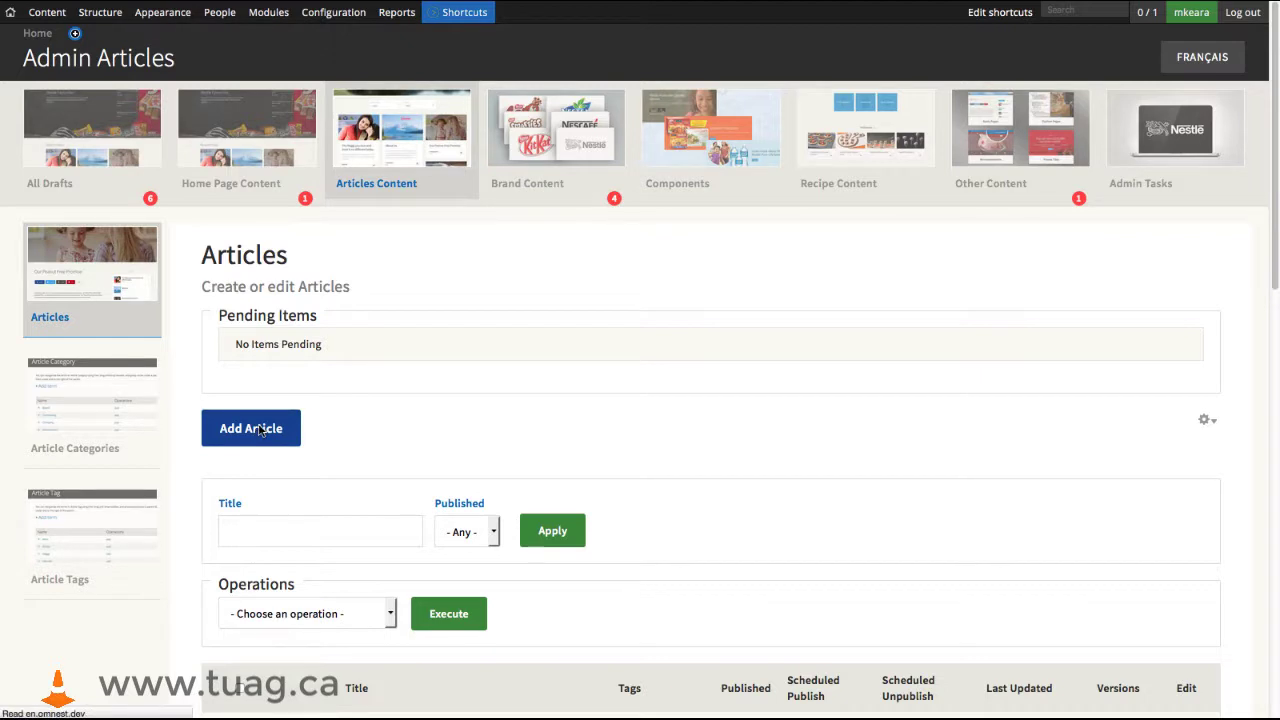
- Title the article "Demo Article" and paste the copied Lorem ipsum paragraphs into its content body
{"action": "left_click", "coordinate": [133, 326]}
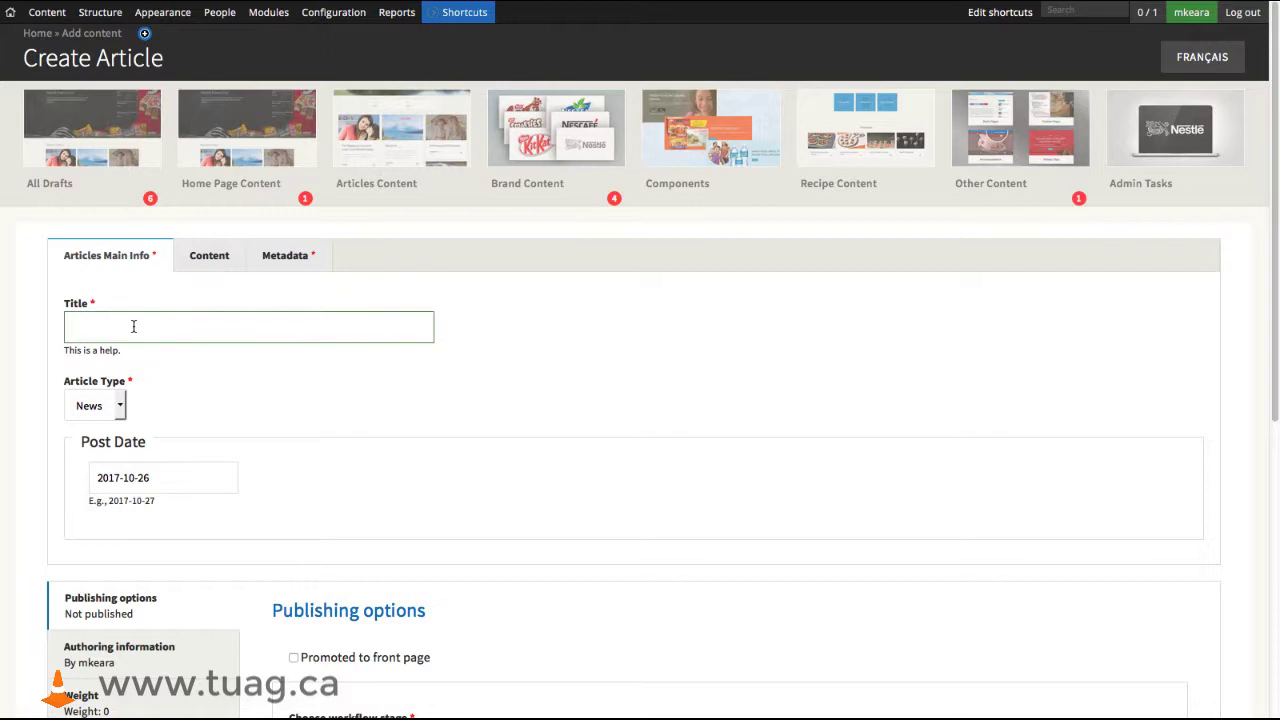
{"action": "type", "text": "Demo Article"}
{"action": "left_click", "coordinate": [209, 255]}
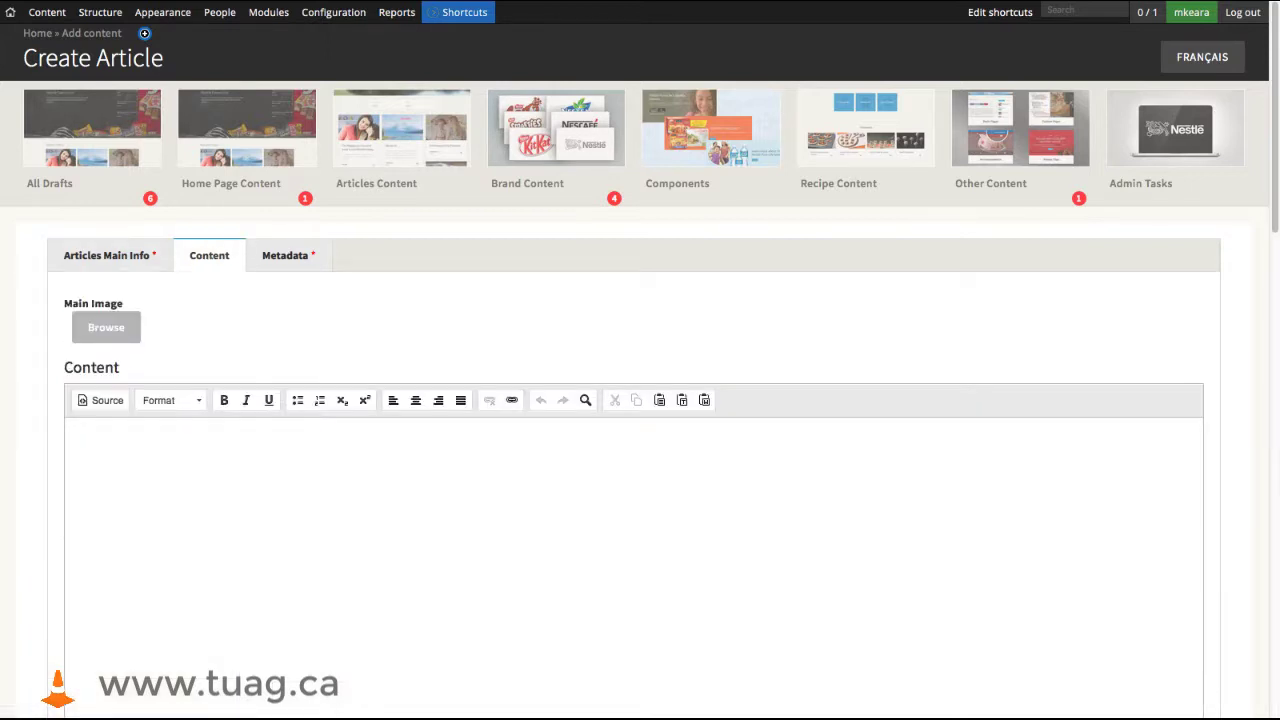
{"action": "left_click", "coordinate": [206, 477]}
{"action": "type", "text": "Lorem ipsum dolor sit amet, sea prima referrentur cu, eu commodo prodesset eum. Id qui putent gubergren, eam ex recteque moderatius, usu sonet graece id. At mei scribentur deterruisset. Te dolores offendit eos. Nam putent utamur apeirian ut, duo fabulas habemus ei. Eu luptatum sapientem vel, cu aliquam graecis mel. Cu erat albucius nominavi qui, eu nam inermis vulputate scribentur. Ius te ponderum referrentur. His virtute indoctum ne. Sea utroque nominati id. Id sed erant alterum, pro nonumy saperet consetetur id, postea intellegebat nam eu. Audire splendide assentior te ius, qui in reque ponderum, ei aperiam rationibus his. Eu quot sententiae definiebas sed, at vix tacimates periculis, diceret pericula accusamus cu vix. Esse constituto est an. Usu congue expetendis et. Eos te nobis ceteros sensibus, eam debitis mediocritatem et. Tibique patrioque ius ea, mei ad dicit definiebas constituam."}
- Set the article's main image to 145430898.jpg from the media library
{"action": "left_click", "coordinate": [100, 325]}
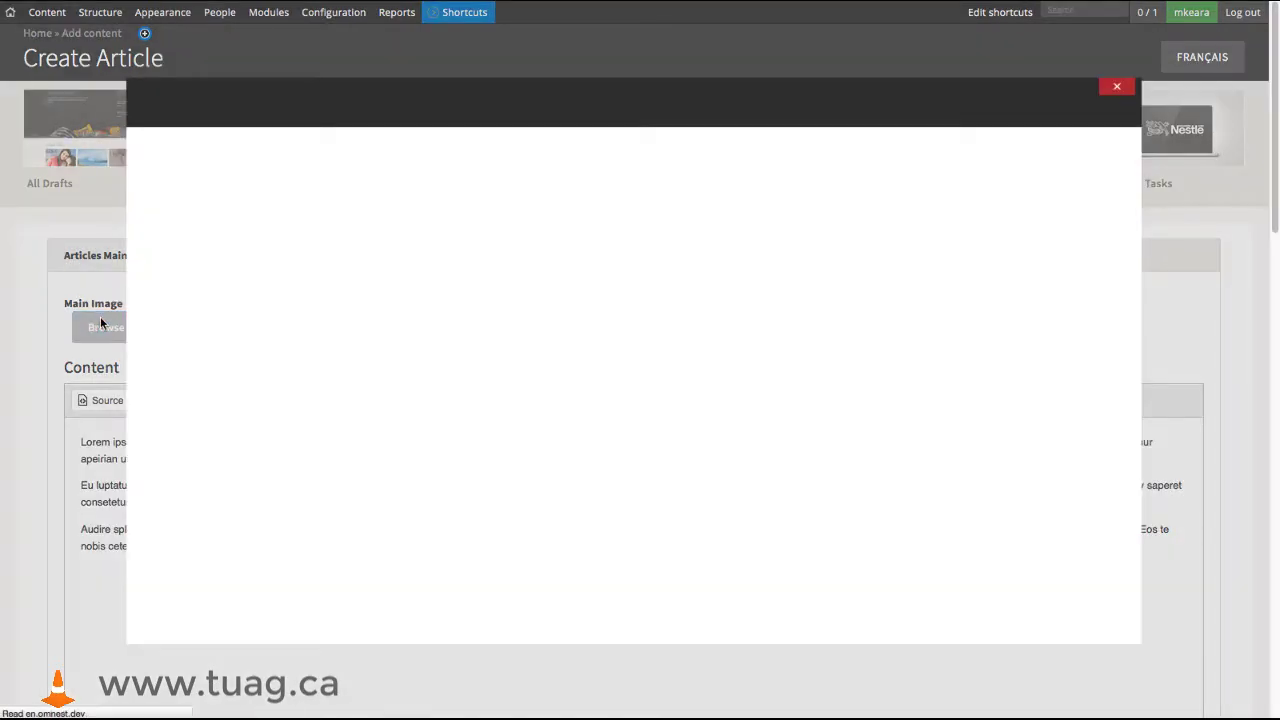
{"action": "left_click", "coordinate": [231, 139]}
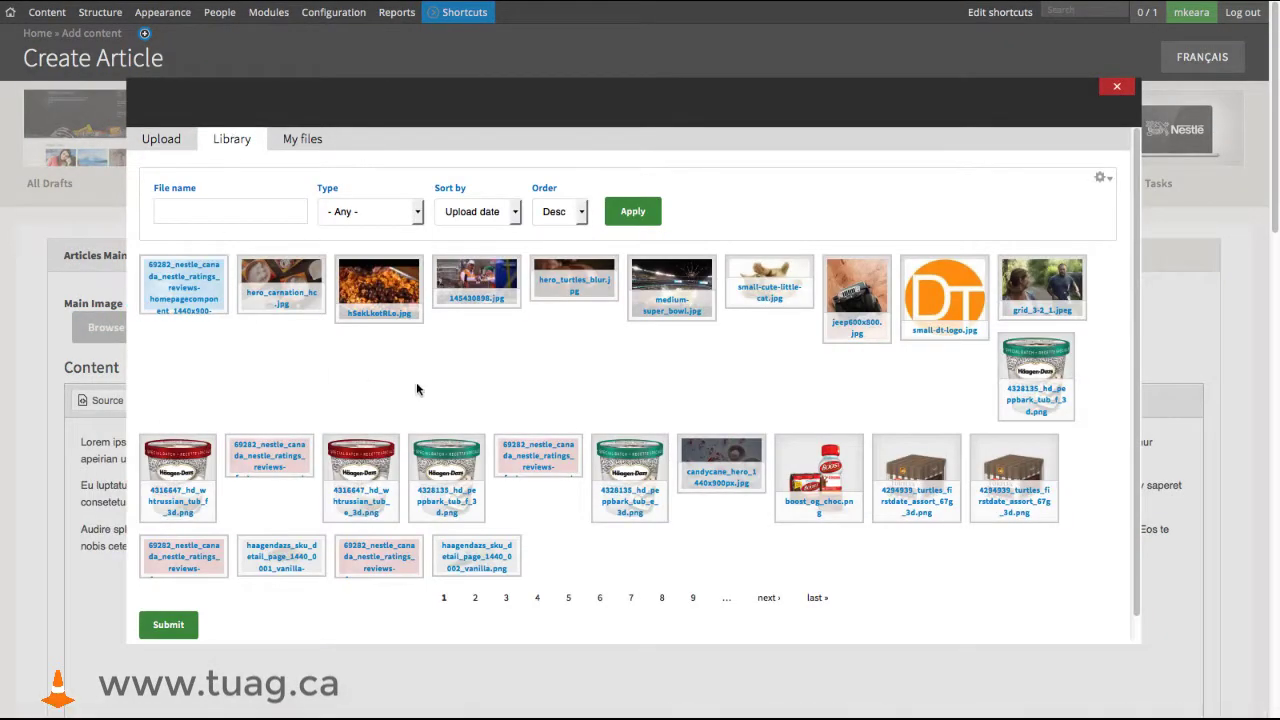
{"action": "left_click", "coordinate": [477, 285]}
{"action": "left_click", "coordinate": [168, 624]}
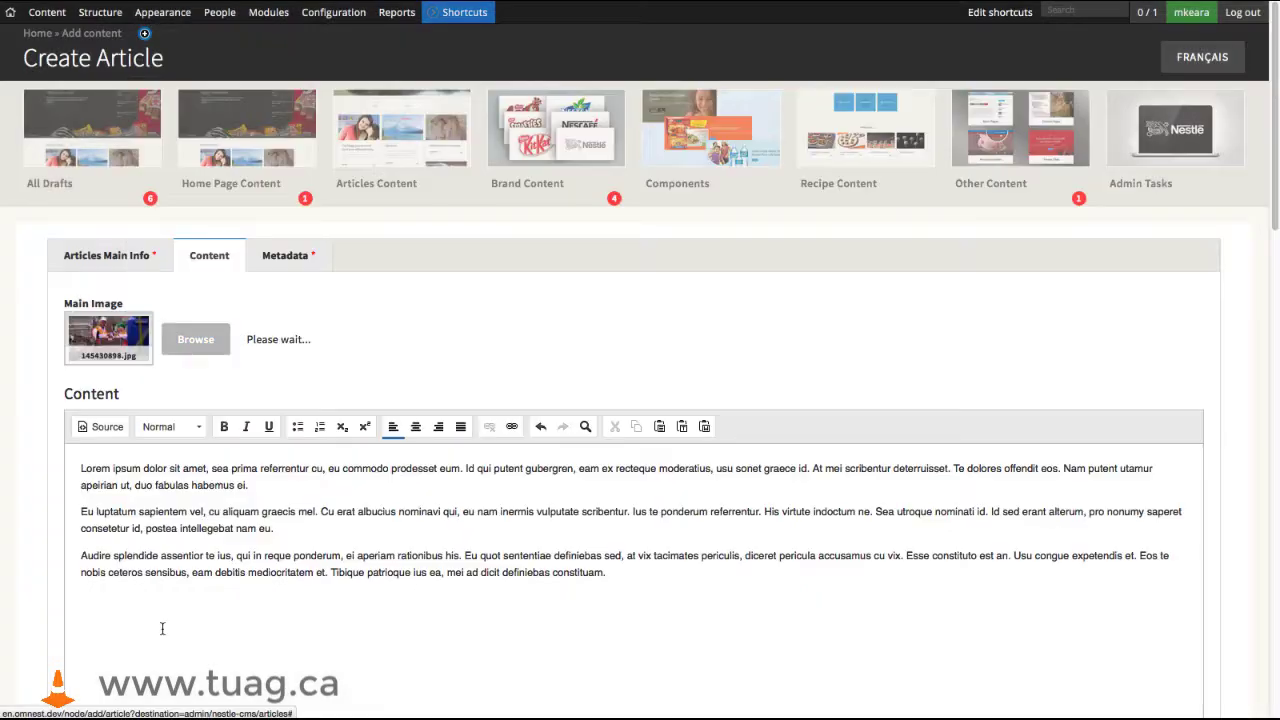
- Keep the article's workflow stage in Draft and set its version title to "New Article for Demo"
{"action": "scroll", "coordinate": [335, 550], "scroll_direction": "down", "scroll_amount": 10}
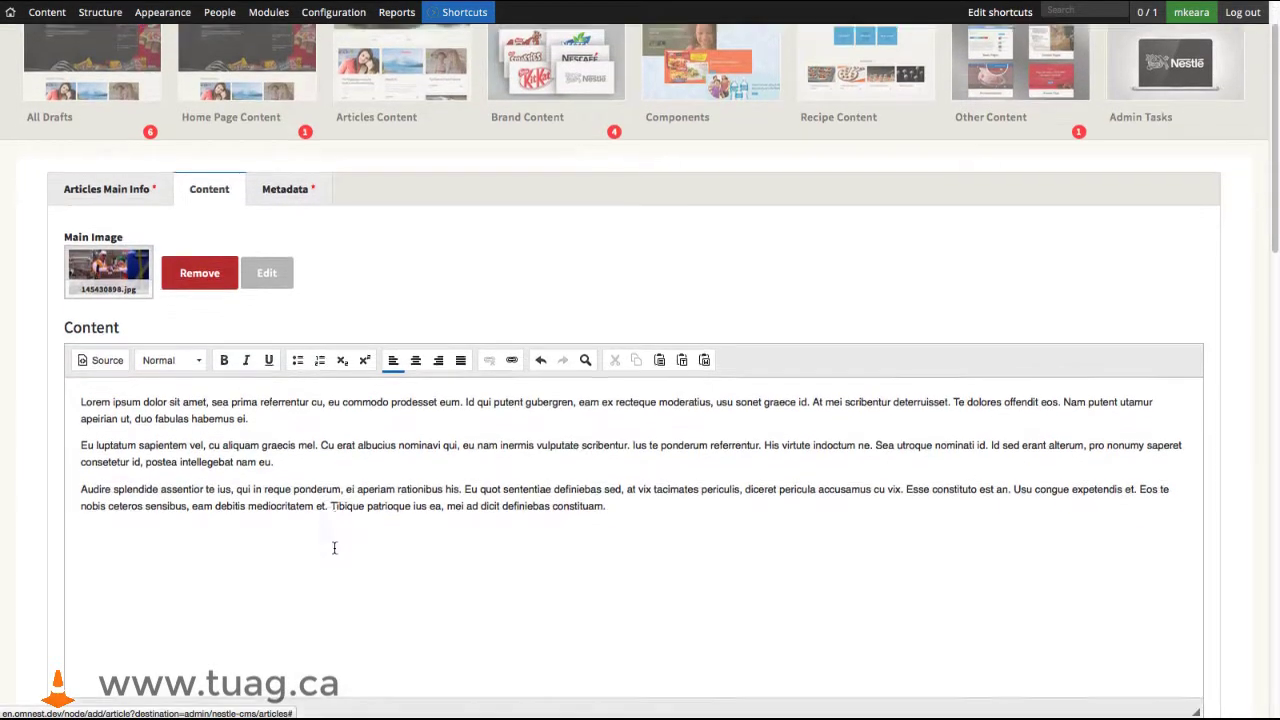
{"action": "scroll", "coordinate": [335, 553], "scroll_direction": "down", "scroll_amount": 10}
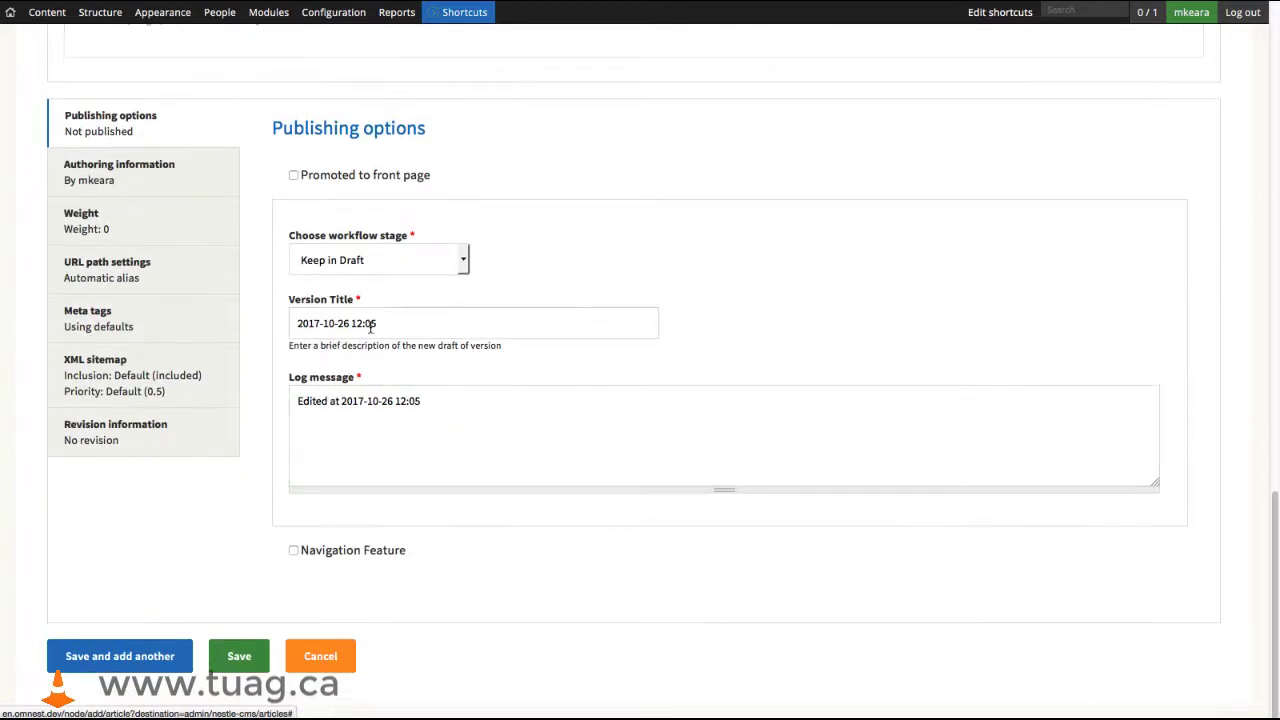
{"action": "left_click", "coordinate": [380, 262]}
{"action": "left_click", "coordinate": [345, 284]}
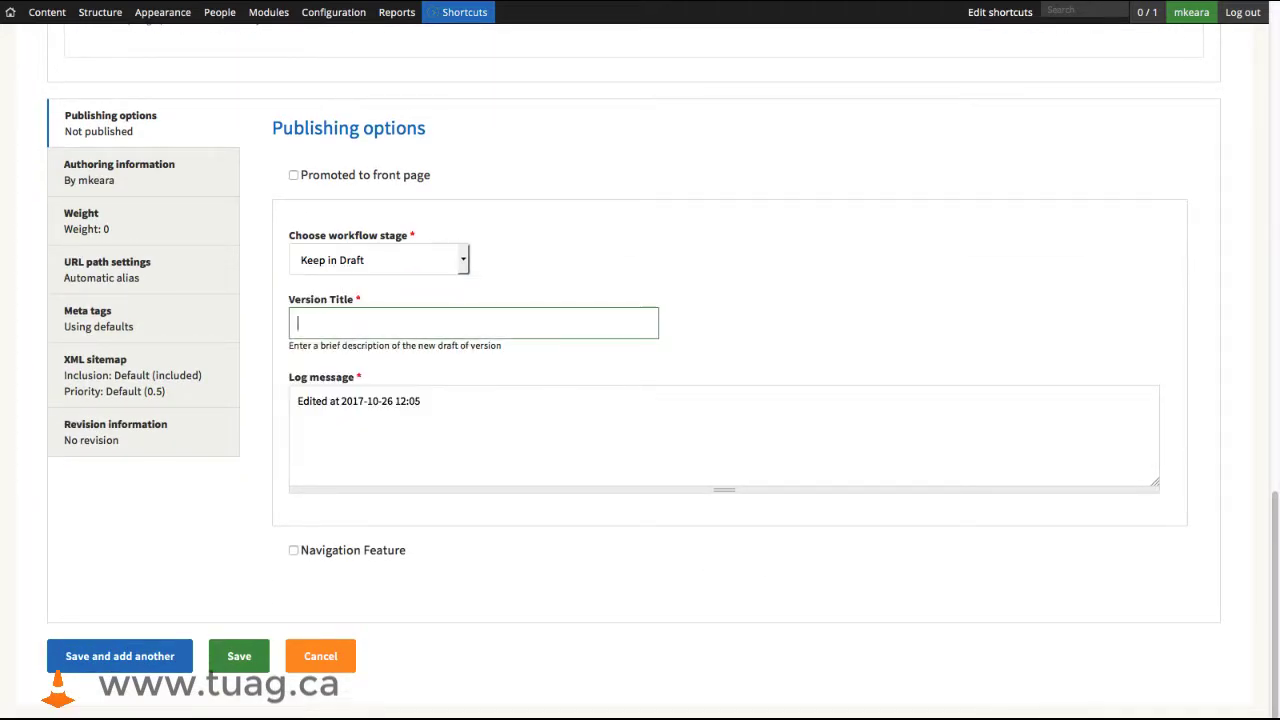
{"action": "type", "text": "New Article for Demo"}
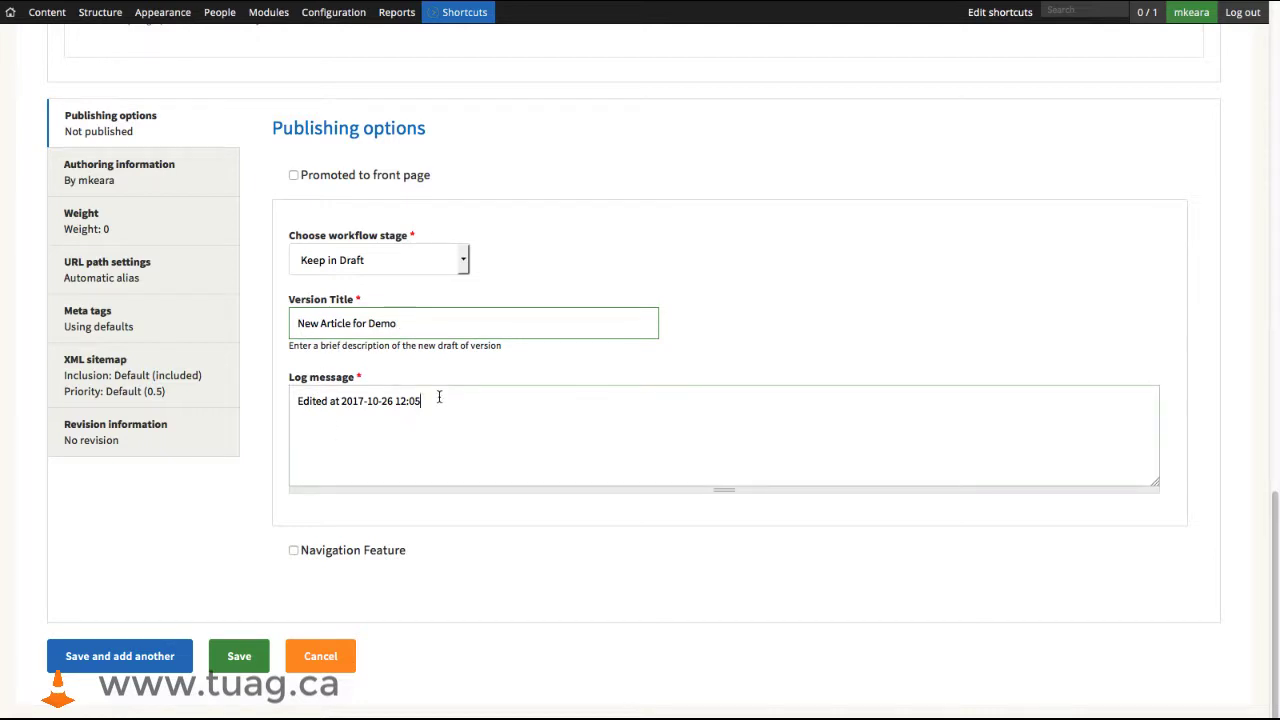
- Replace the log message with "Initial draft" and save the article
{"action": "left_click_drag", "start_coordinate": [437, 400], "coordinate": [251, 401]}
{"action": "type", "text": "Initial"}
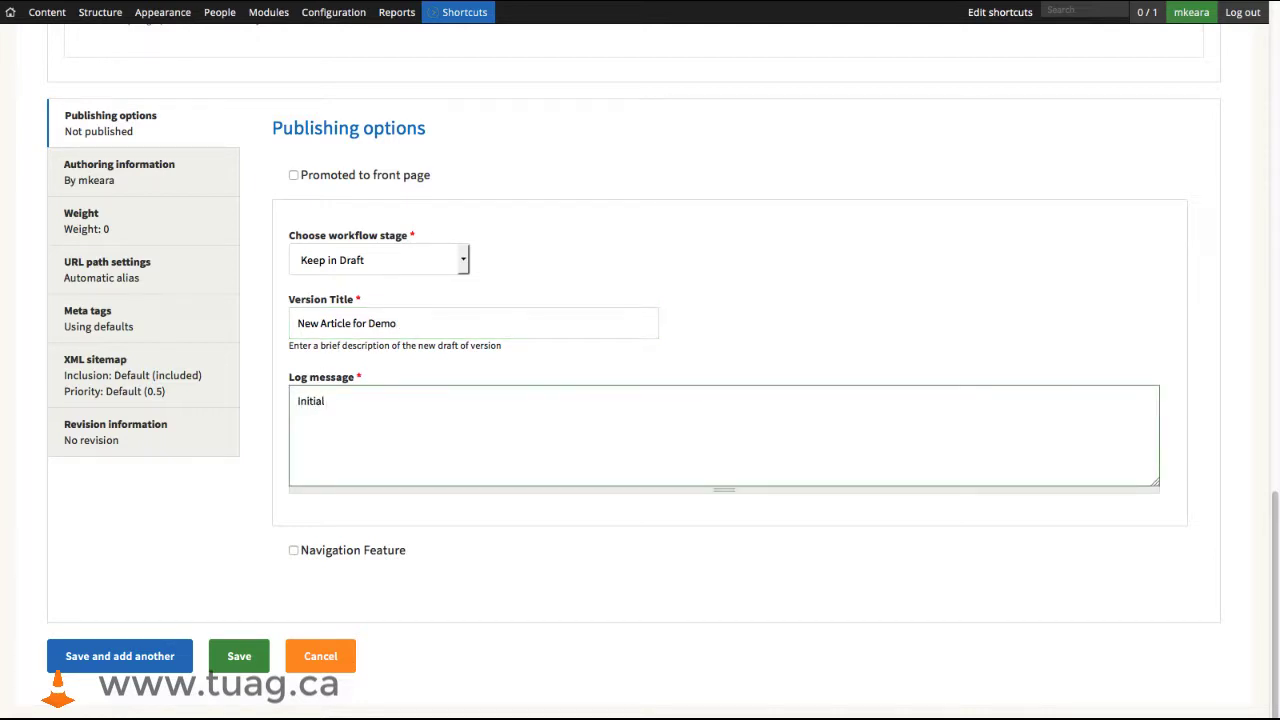
{"action": "type", "text": "aft"}
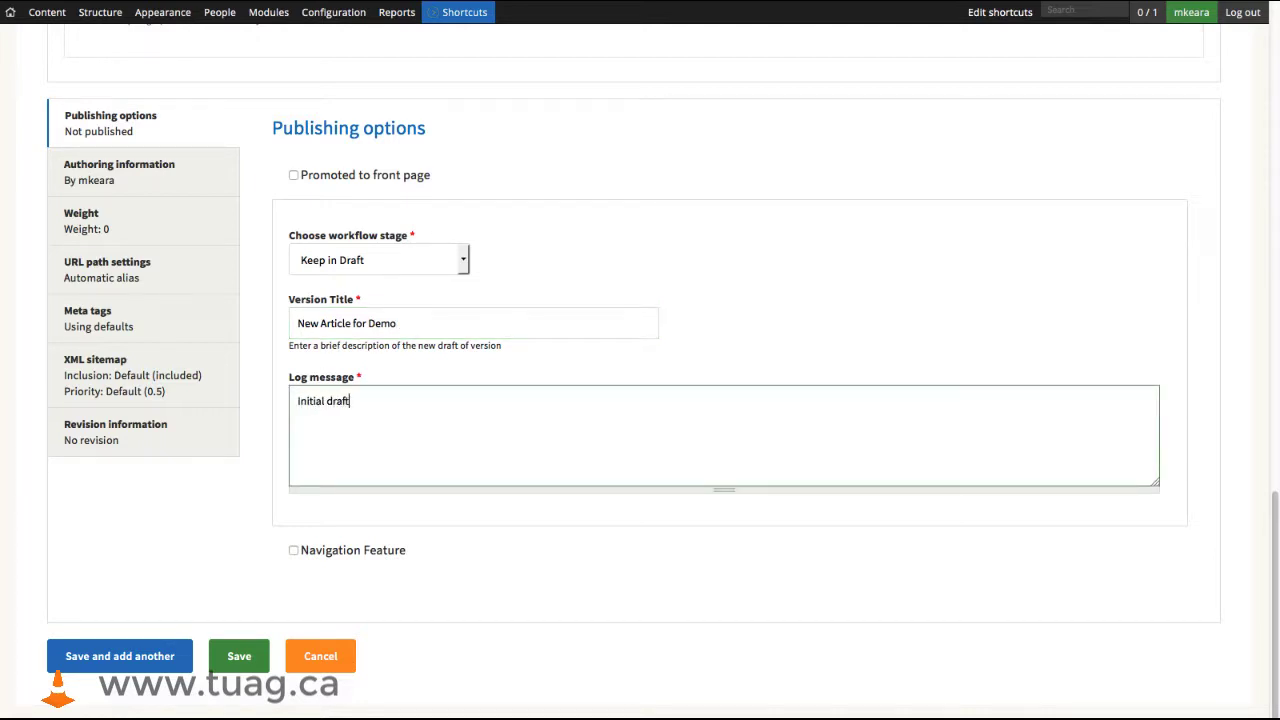
{"action": "left_click", "coordinate": [257, 668]}
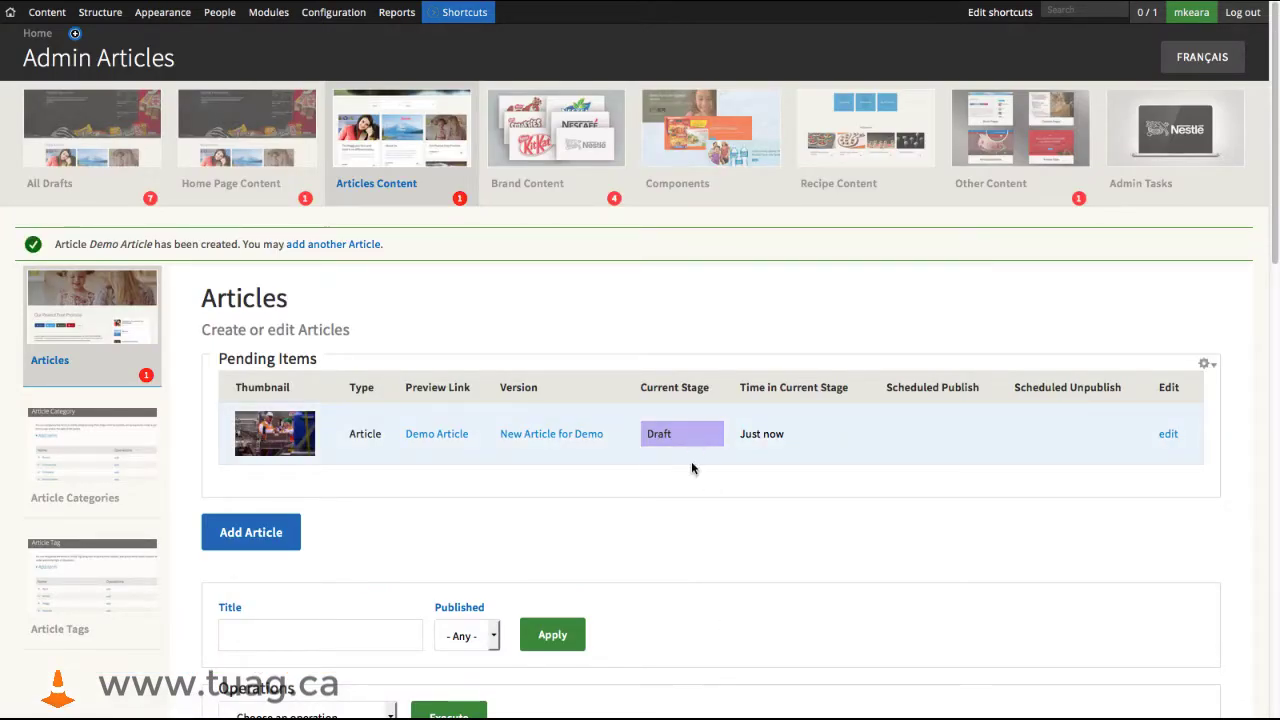
- Reopen Demo Article for editing and add the line "Add some more content. Done!" below the last paragraph of its content body
{"action": "left_click", "coordinate": [1169, 440]}
{"action": "left_click", "coordinate": [209, 255]}
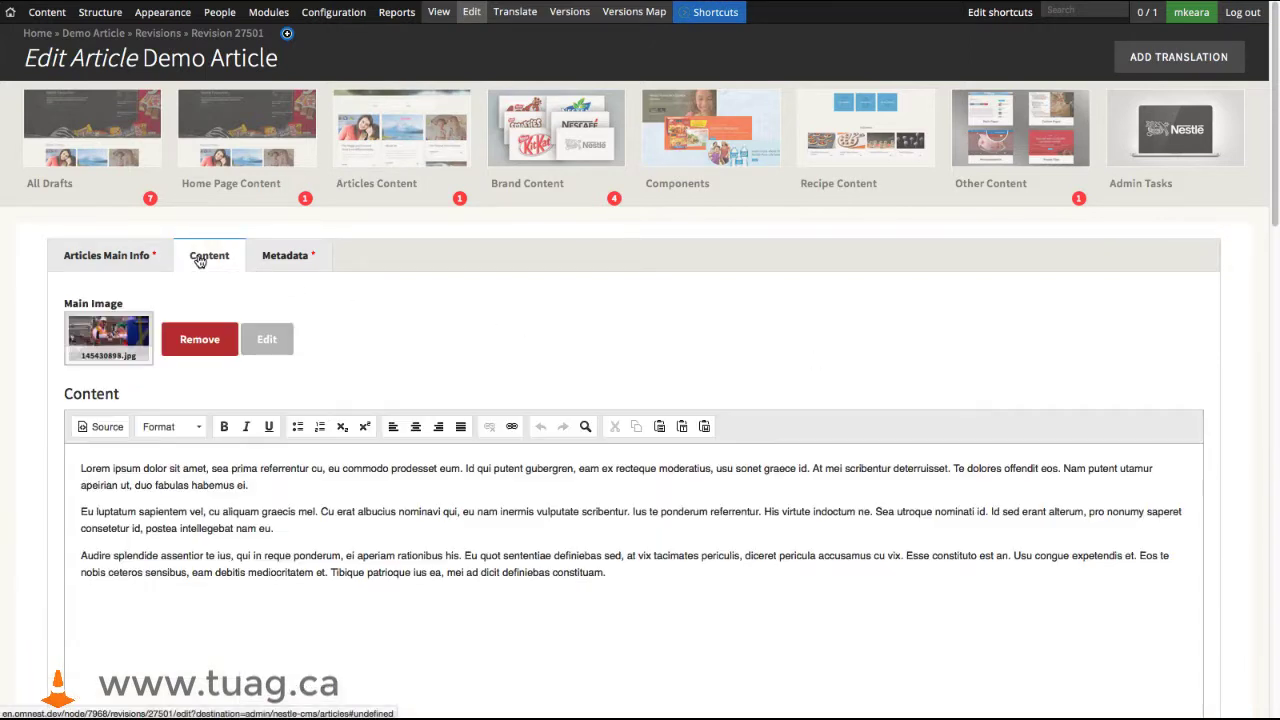
{"action": "left_click", "coordinate": [243, 597]}
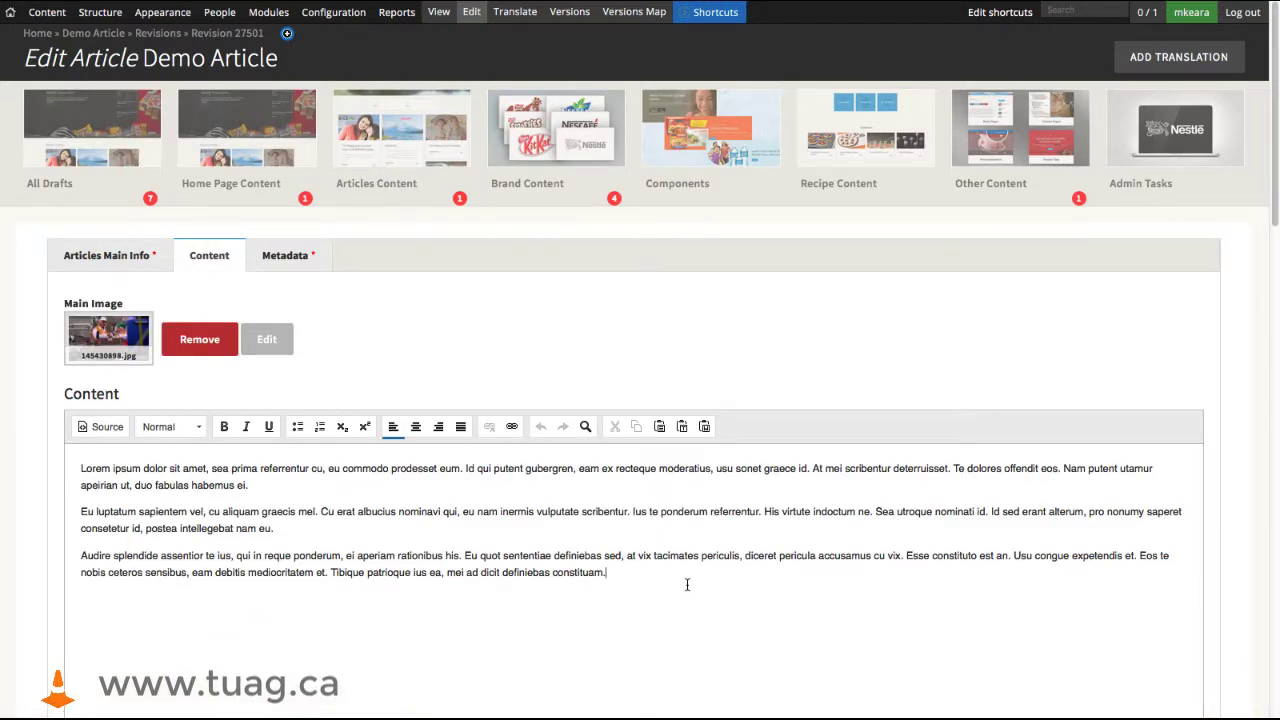
{"action": "key", "text": "Return"}
{"action": "key", "text": "Return"}
{"action": "type", "text": "Add more content. Done"}
- Set the workflow stage to Send to Reg: Beverages, with the log message "Content is complete. Please review.", and save the article
{"action": "scroll", "coordinate": [698, 594], "scroll_direction": "down", "scroll_amount": 20}
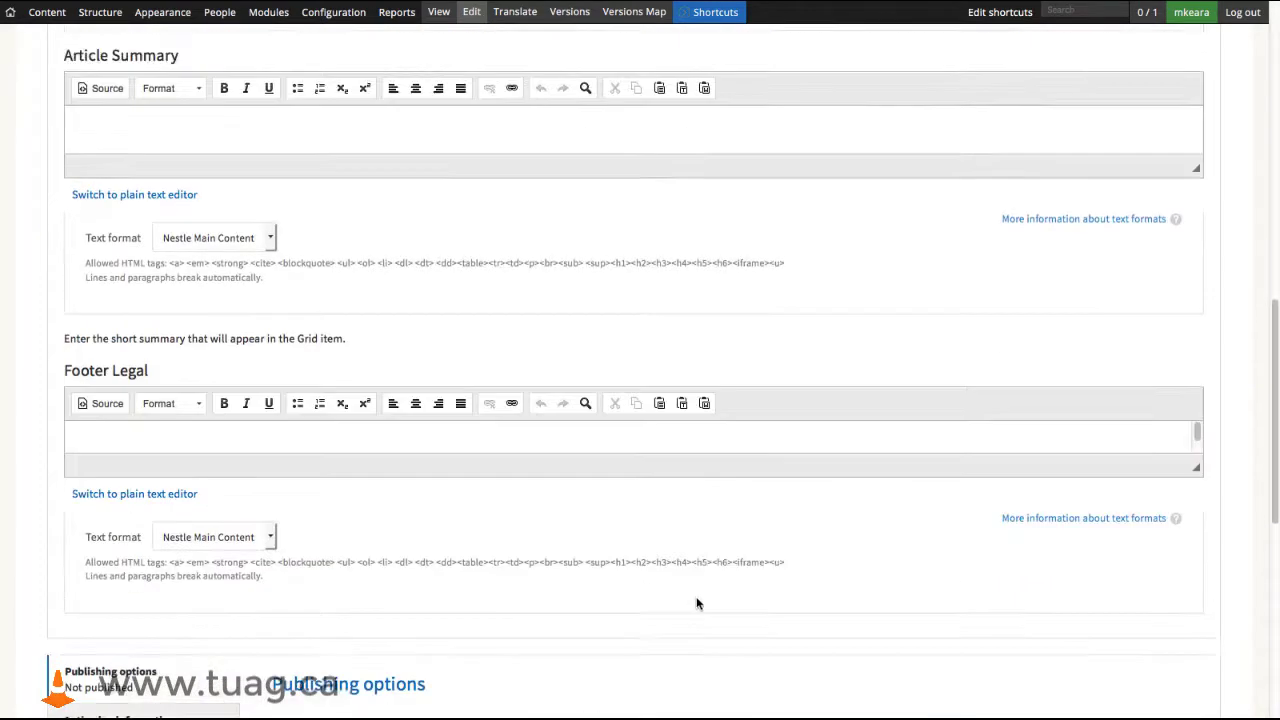
{"action": "left_click", "coordinate": [464, 268]}
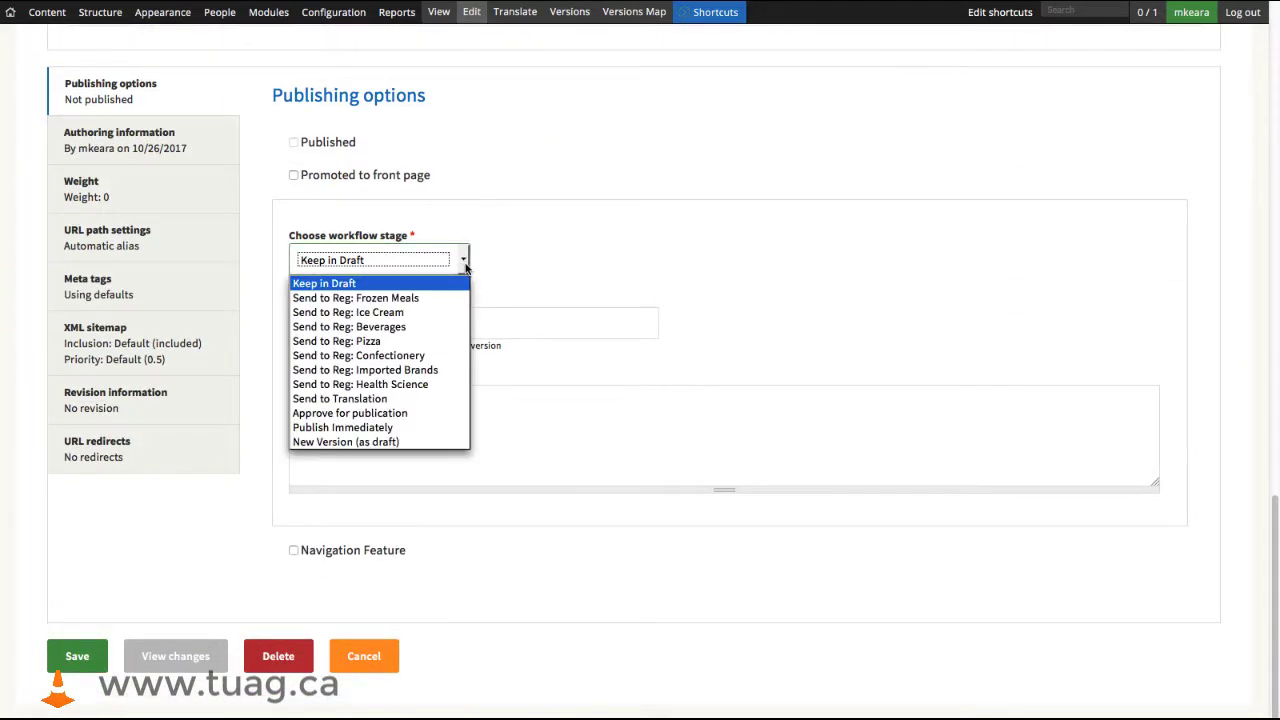
{"action": "left_click", "coordinate": [362, 327]}
{"action": "left_click", "coordinate": [397, 445]}
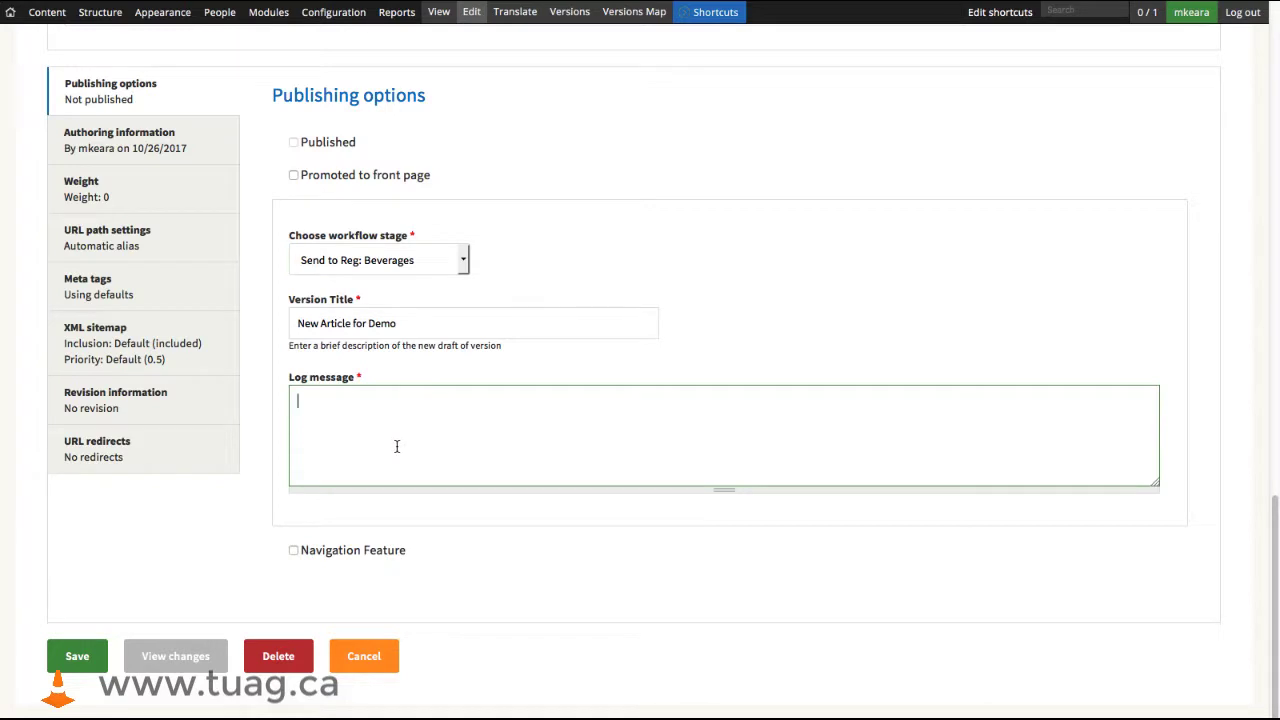
{"action": "type", "text": "Content is complete. Please review."}
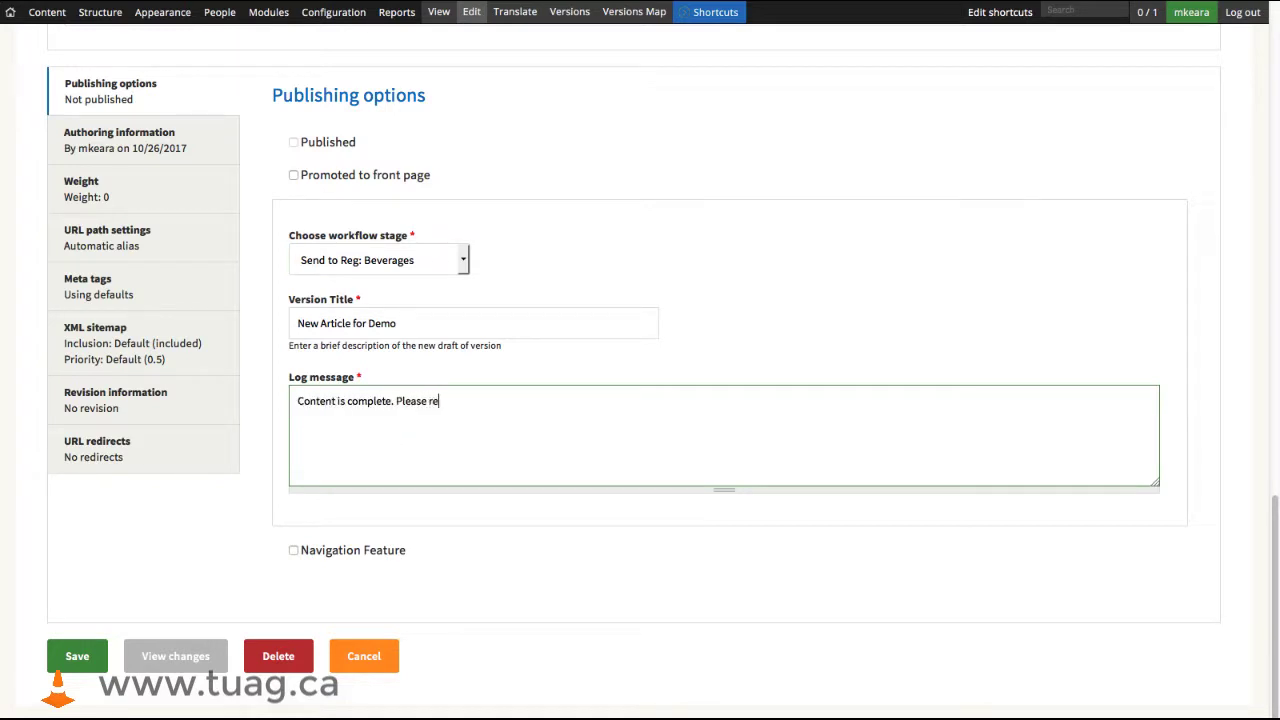
{"action": "left_click", "coordinate": [47, 668]}
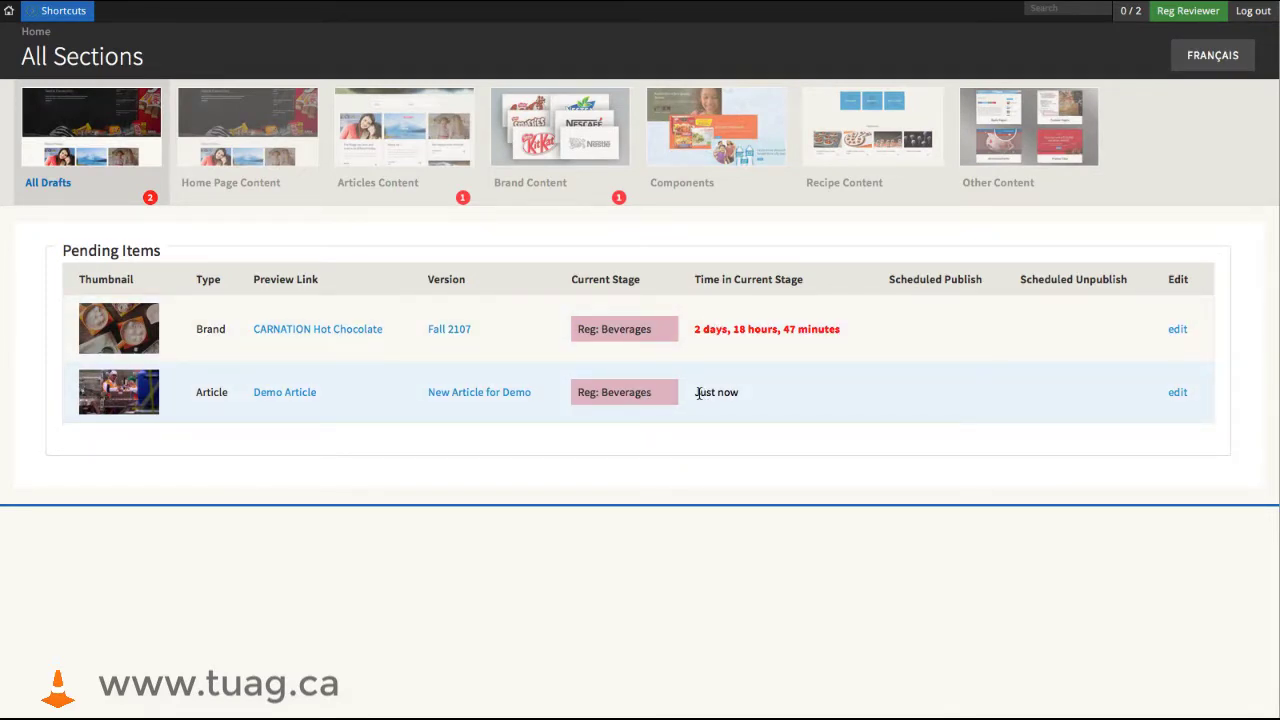
- Edit Demo Article's third content paragraph, replacing "Eu quot sententiae" with "None" and inserting "Modification made here." before "Esse constituto"
{"action": "left_click", "coordinate": [1177, 392]}
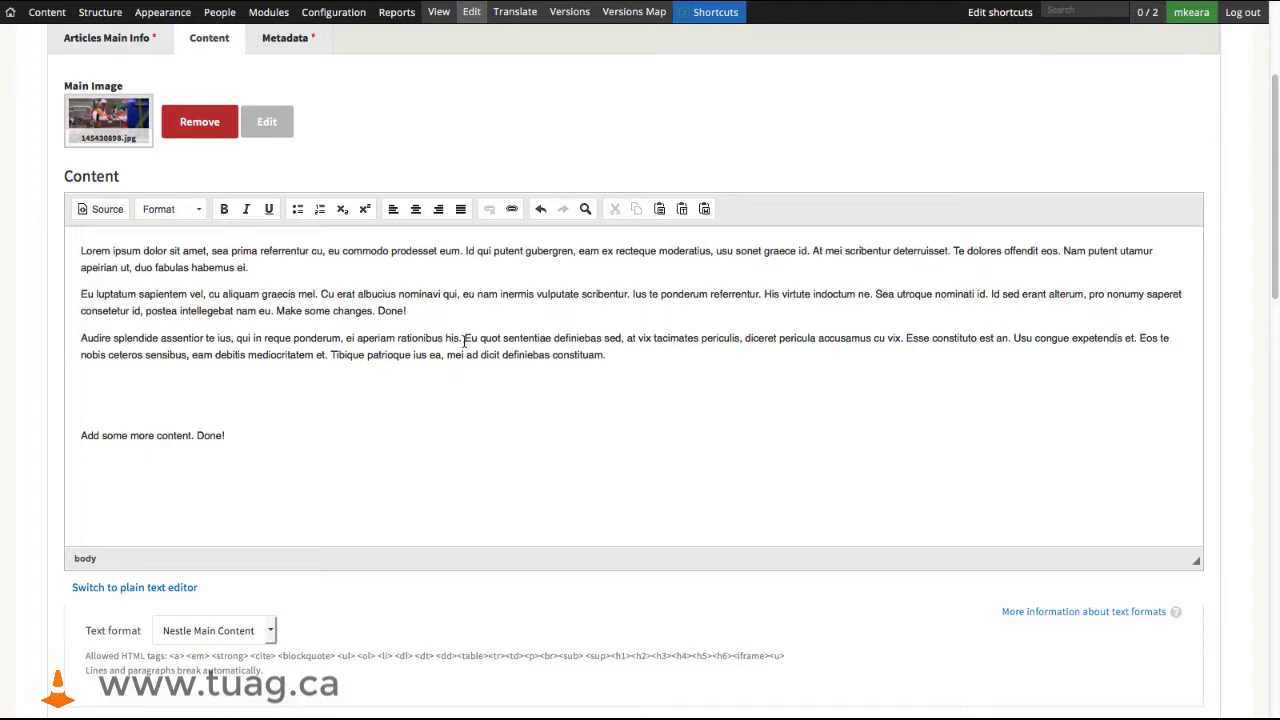
{"action": "left_click_drag", "start_coordinate": [464, 338], "coordinate": [553, 343]}
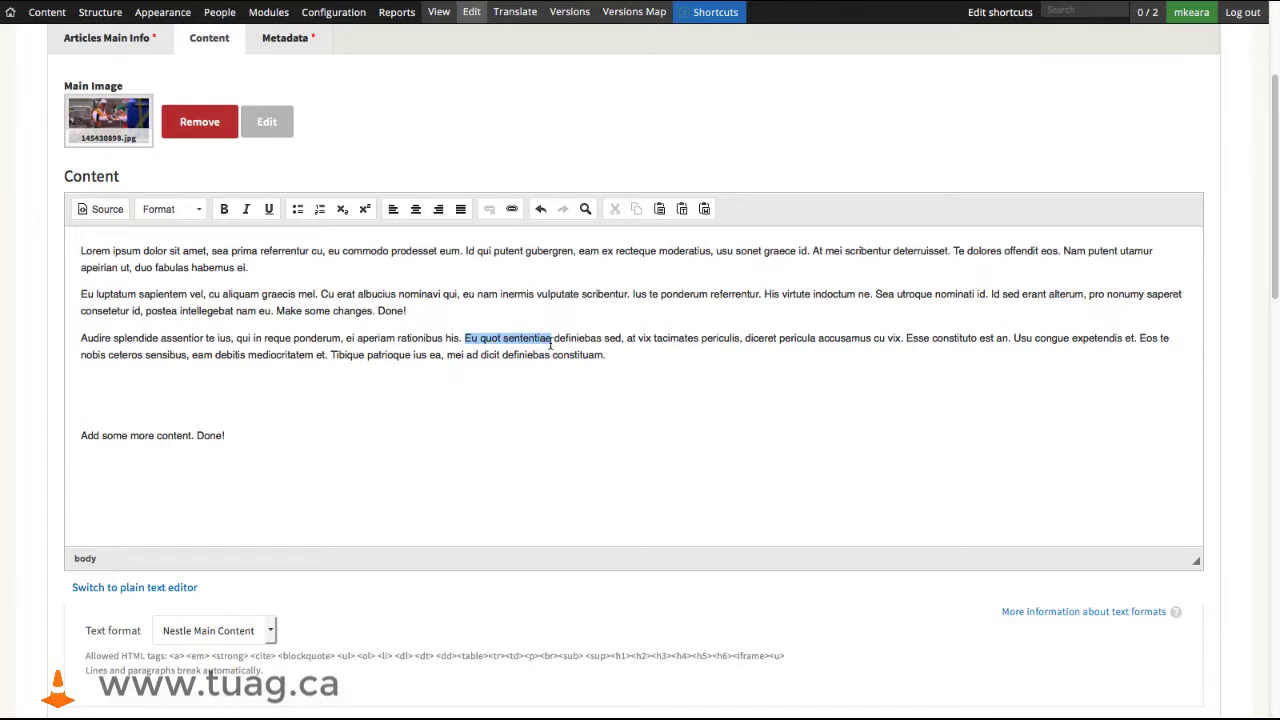
{"action": "type", "text": "None"}
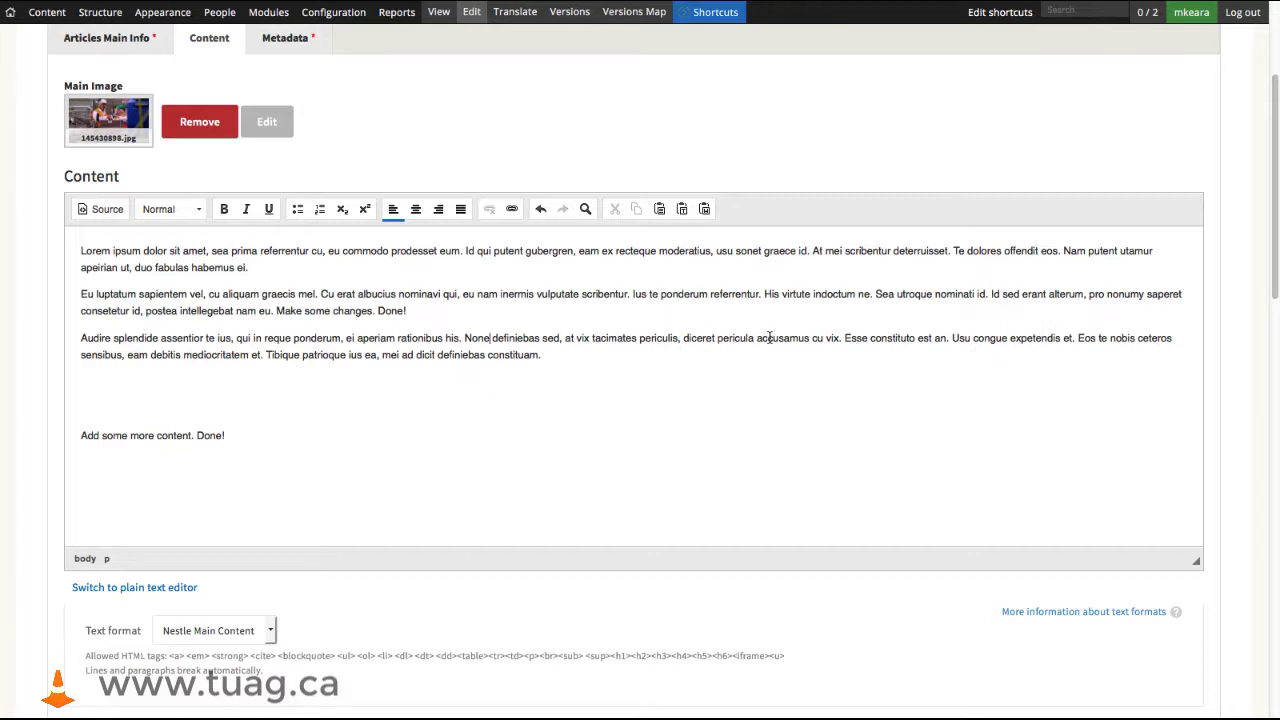
{"action": "left_click", "coordinate": [845, 338]}
{"action": "type", "text": "Modification ma"}
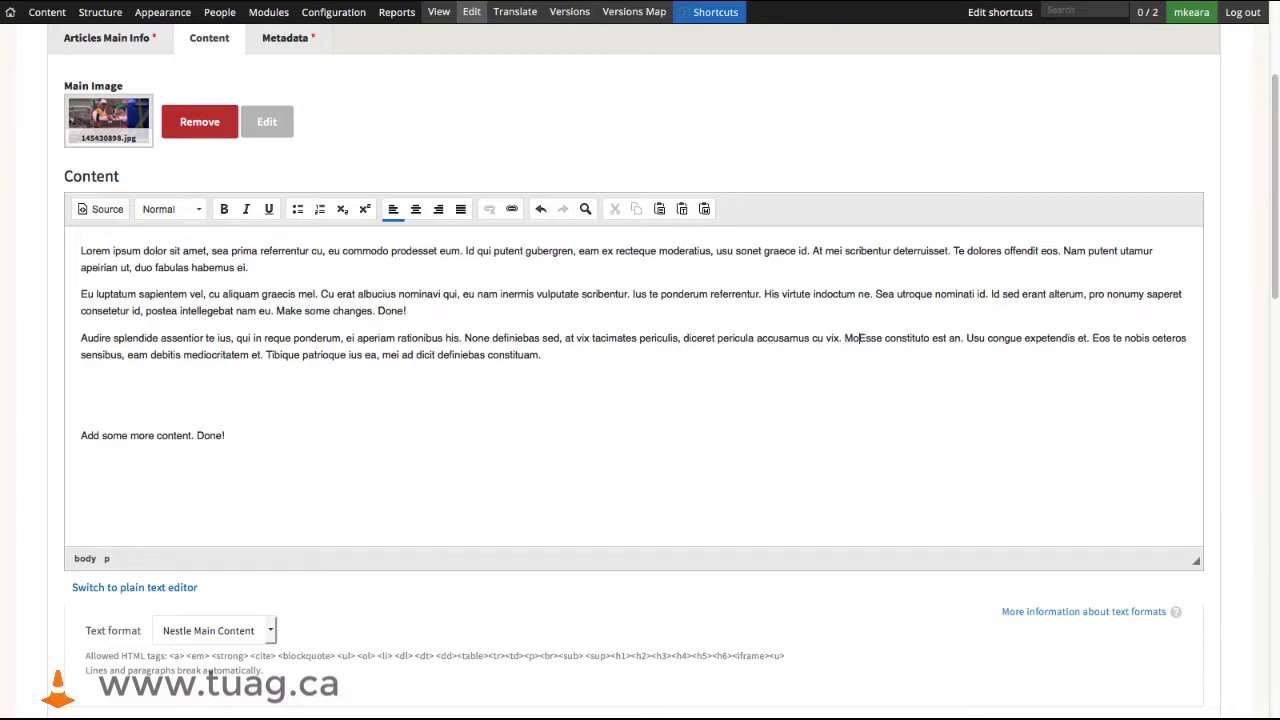
{"action": "type", "text": "de here"}
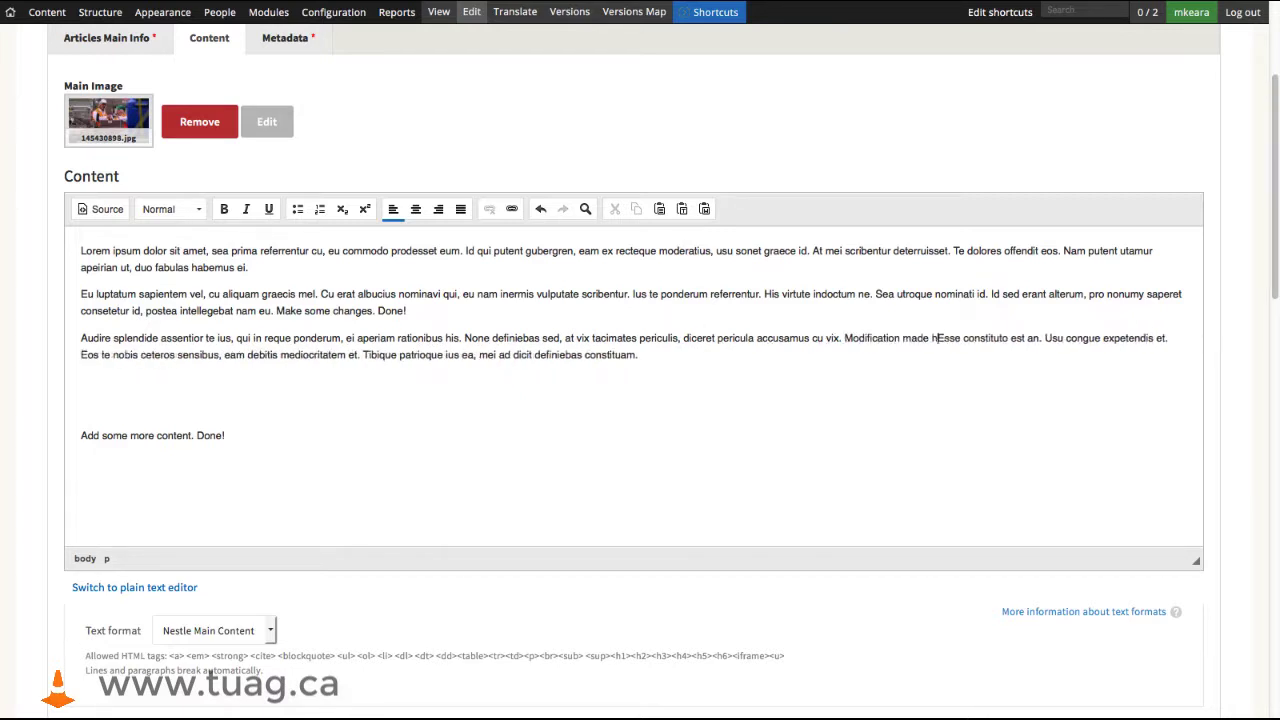
{"action": "type", "text": "."}
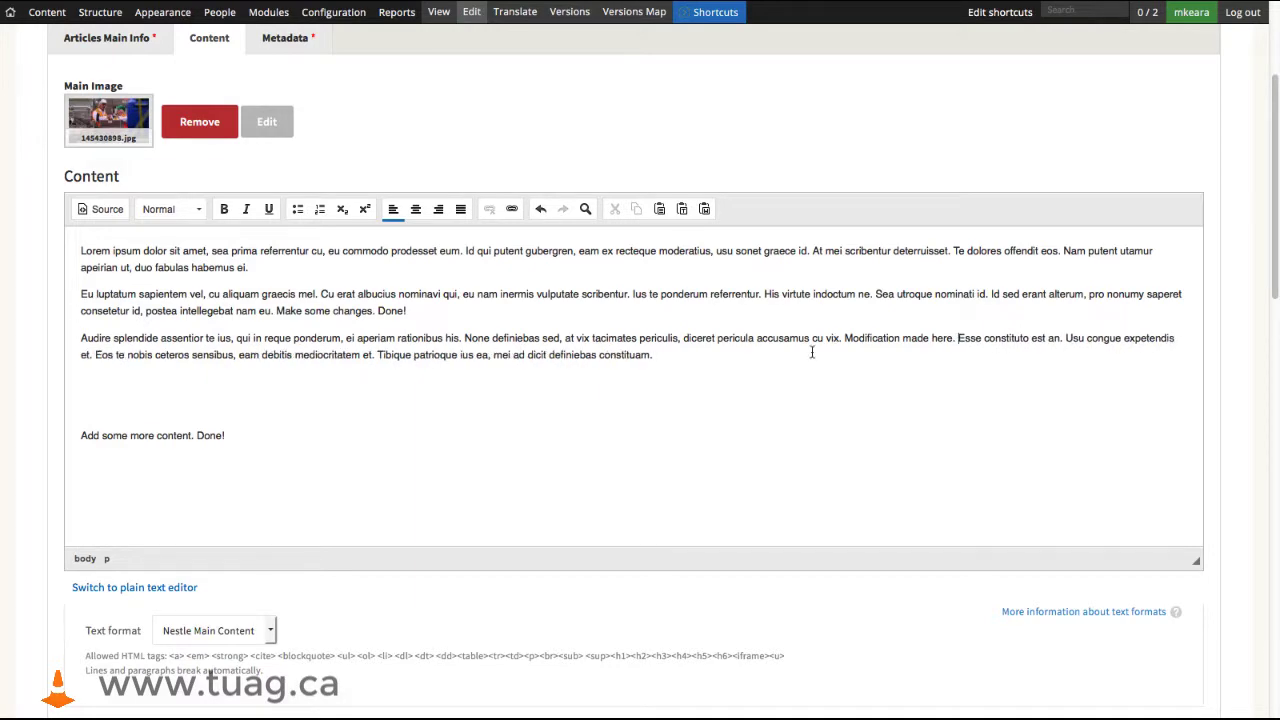
- Set the workflow stage to Send to Translation, log "Made changes to body content to deal with issue xyz.", and save the article
{"action": "scroll", "coordinate": [278, 440], "scroll_direction": "down", "scroll_amount": 15}
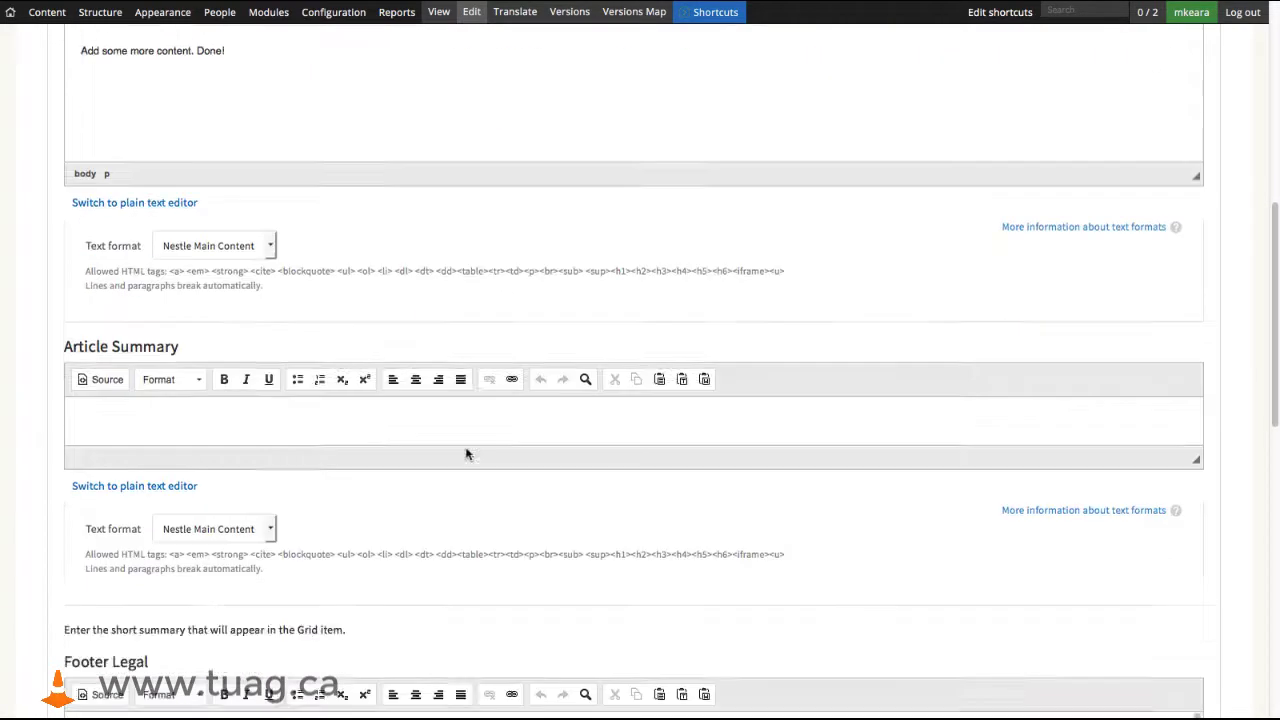
{"action": "left_click", "coordinate": [455, 262]}
{"action": "left_click", "coordinate": [380, 298]}
{"action": "left_click", "coordinate": [374, 408]}
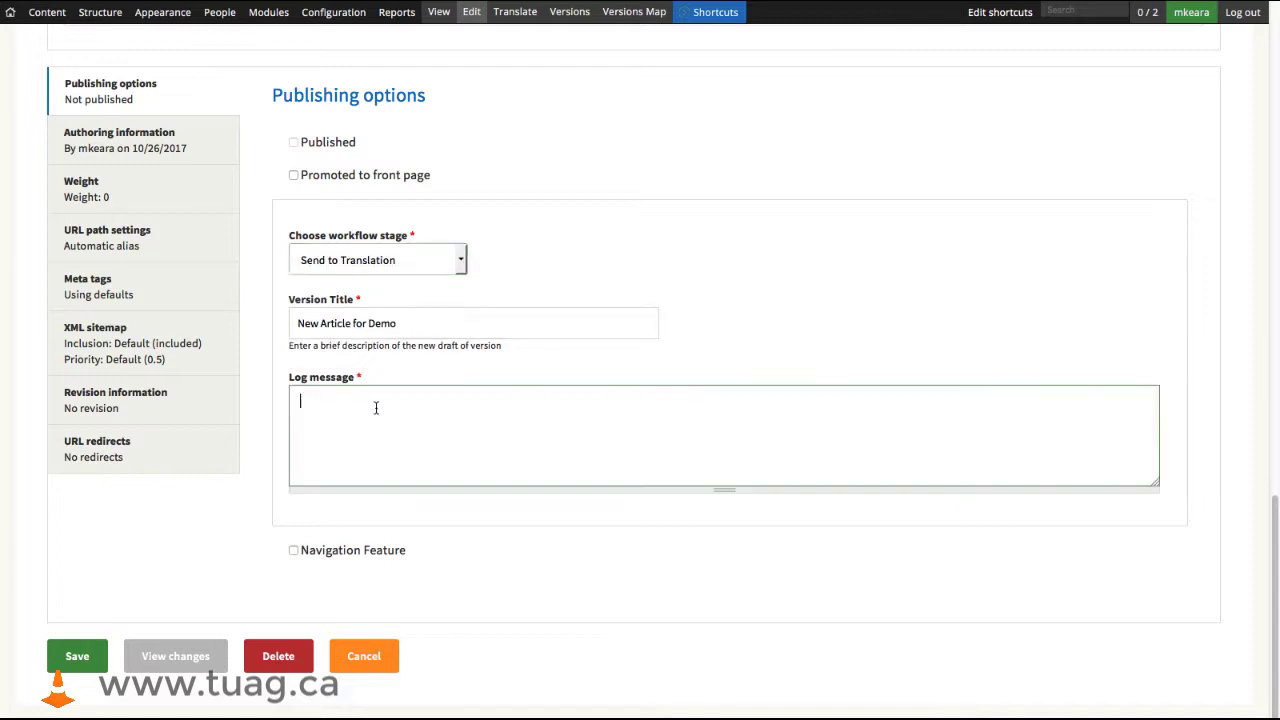
{"action": "type", "text": "Made changes to b"}
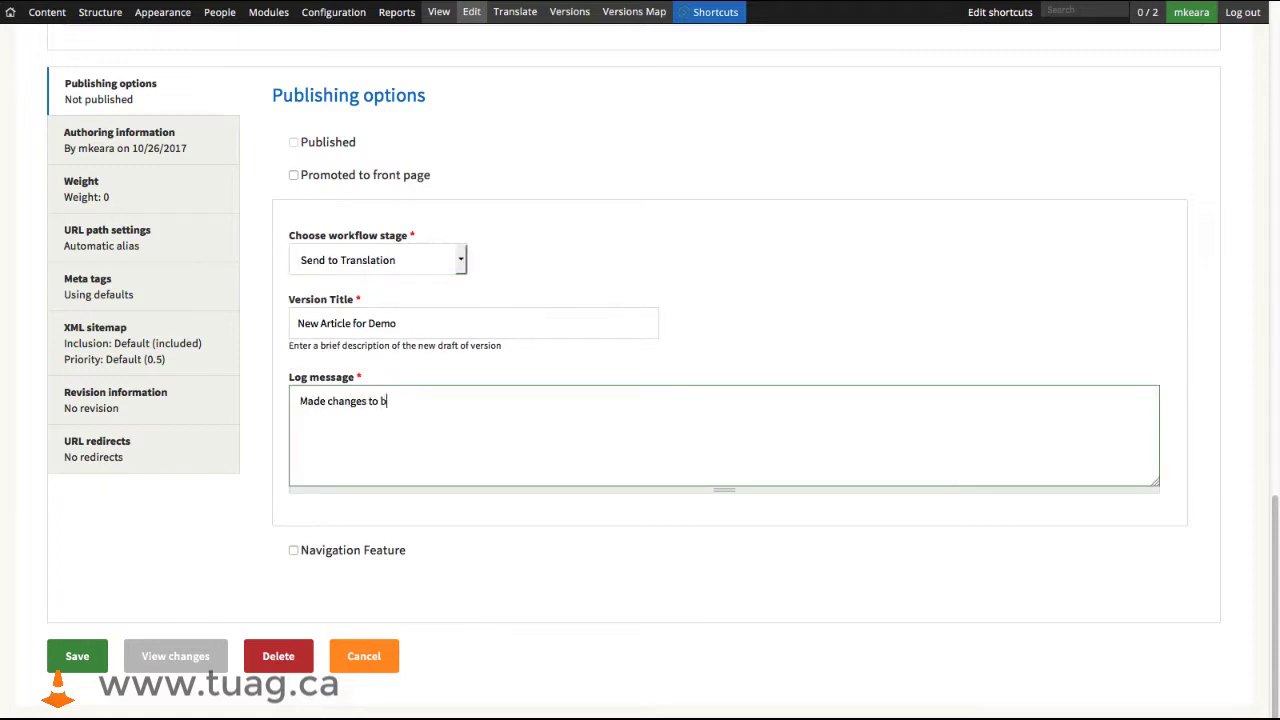
{"action": "type", "text": "ody content to deal with issue xy"}
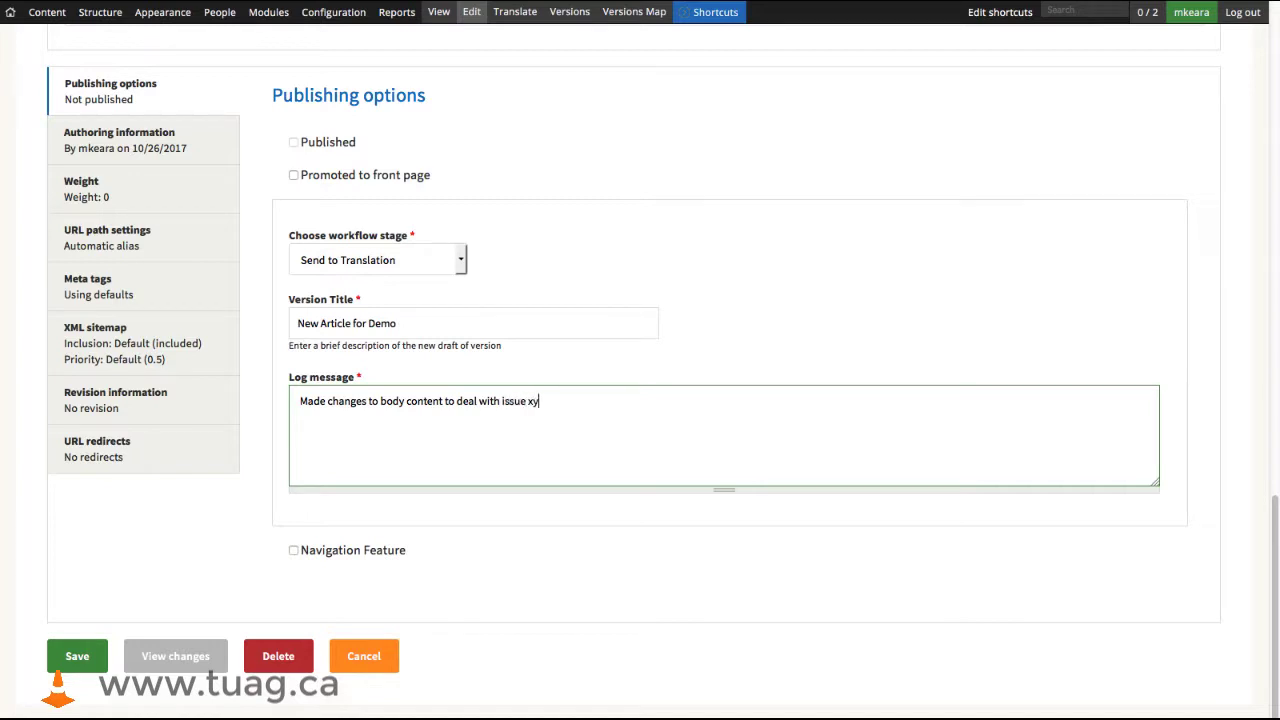
{"action": "type", "text": "z."}
{"action": "left_click", "coordinate": [77, 656]}
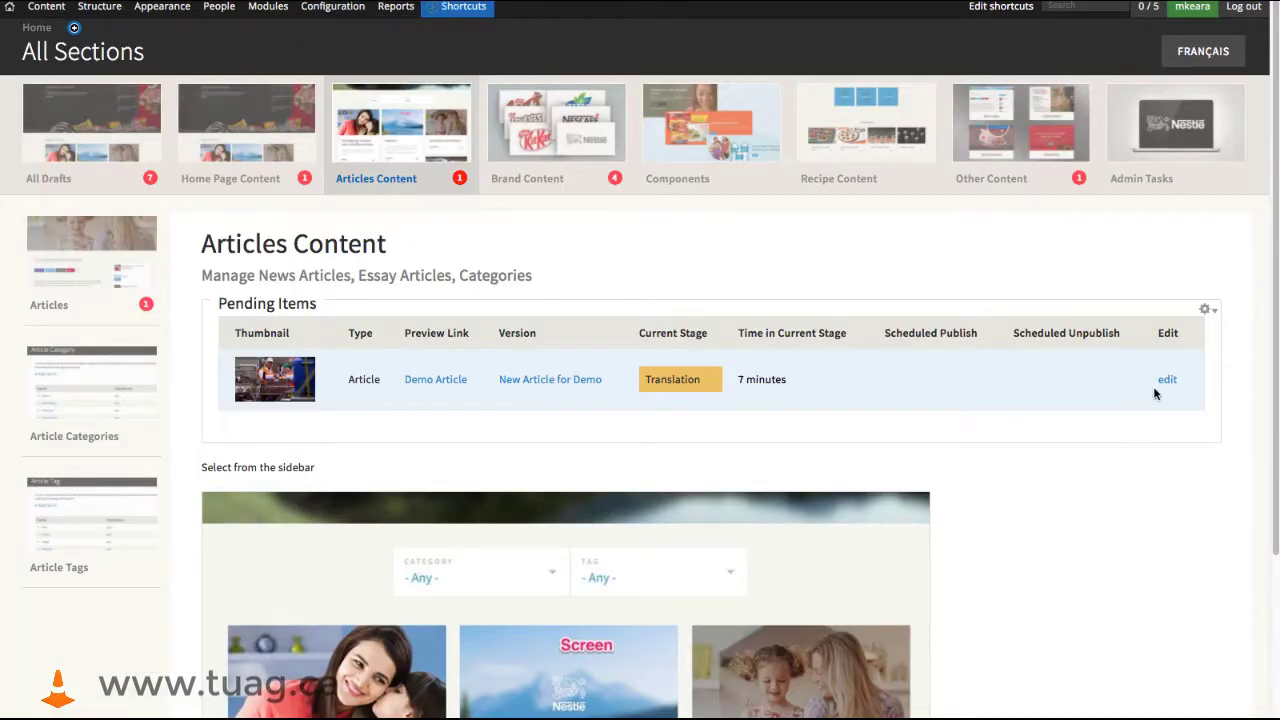
- Open the pending Demo Article for editing, review its content, and add a French translation of it
{"action": "left_click", "coordinate": [1167, 381]}
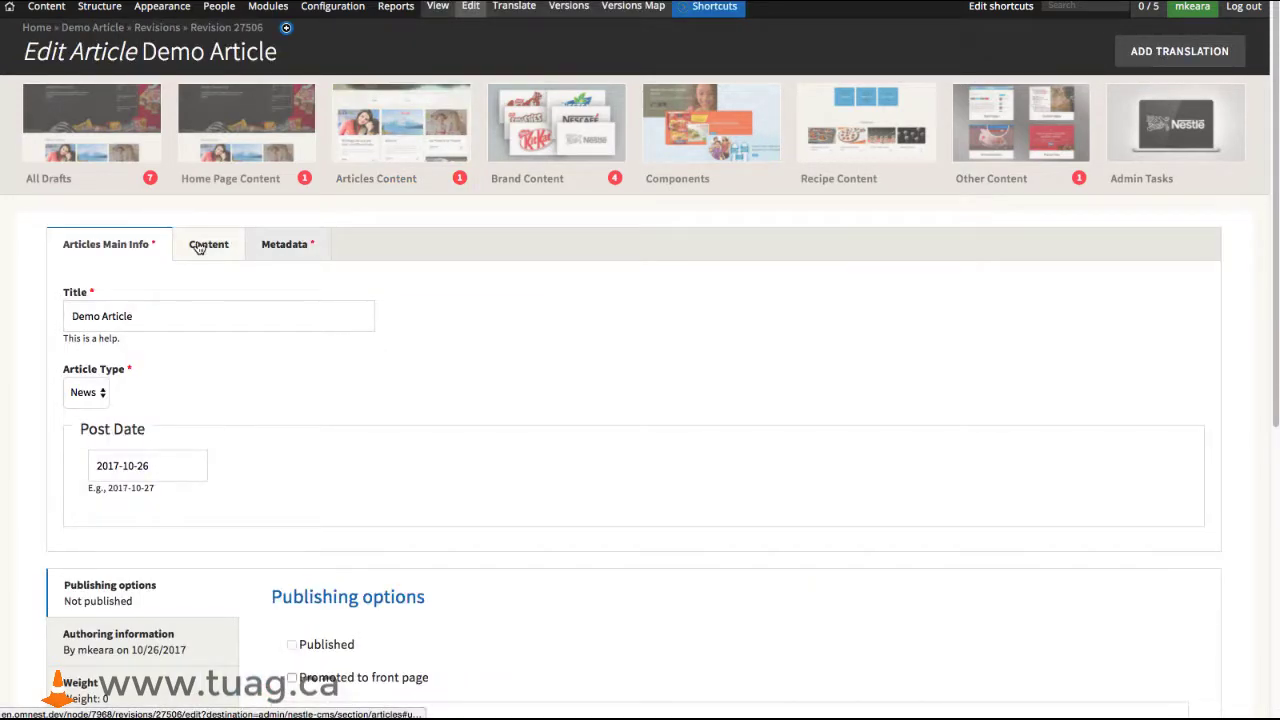
{"action": "left_click", "coordinate": [205, 245]}
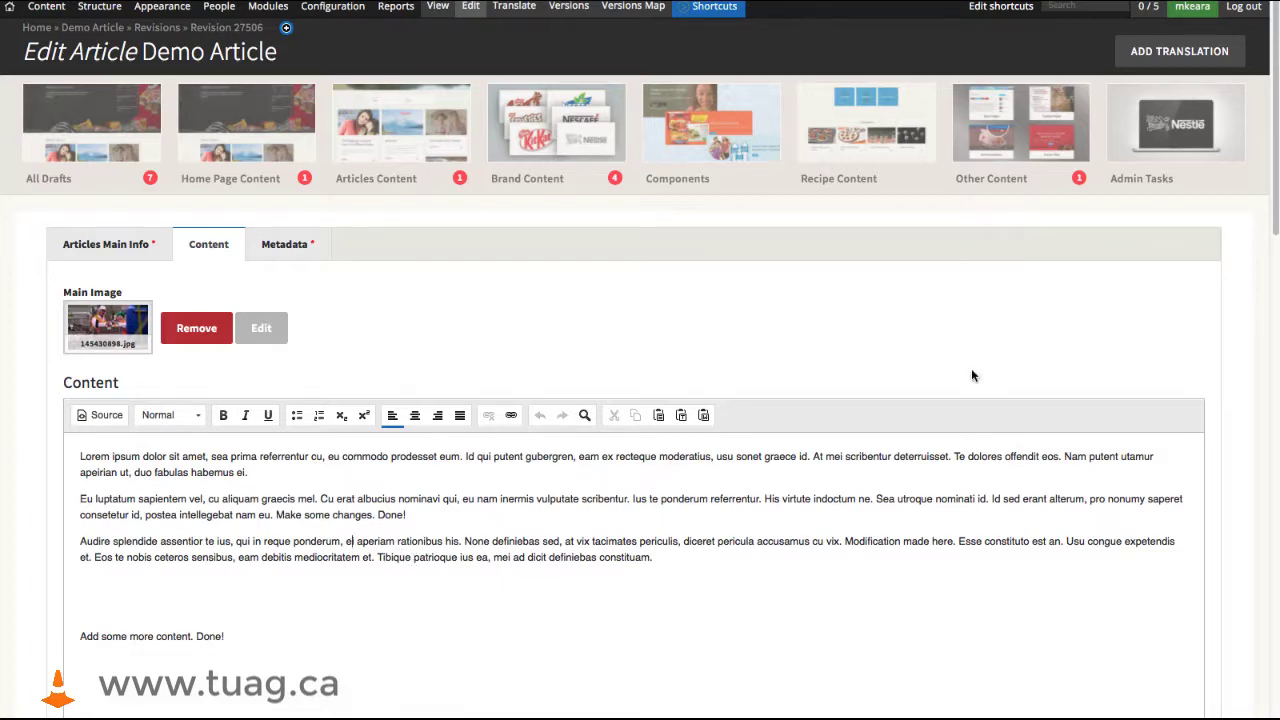
{"action": "left_click", "coordinate": [1164, 52]}
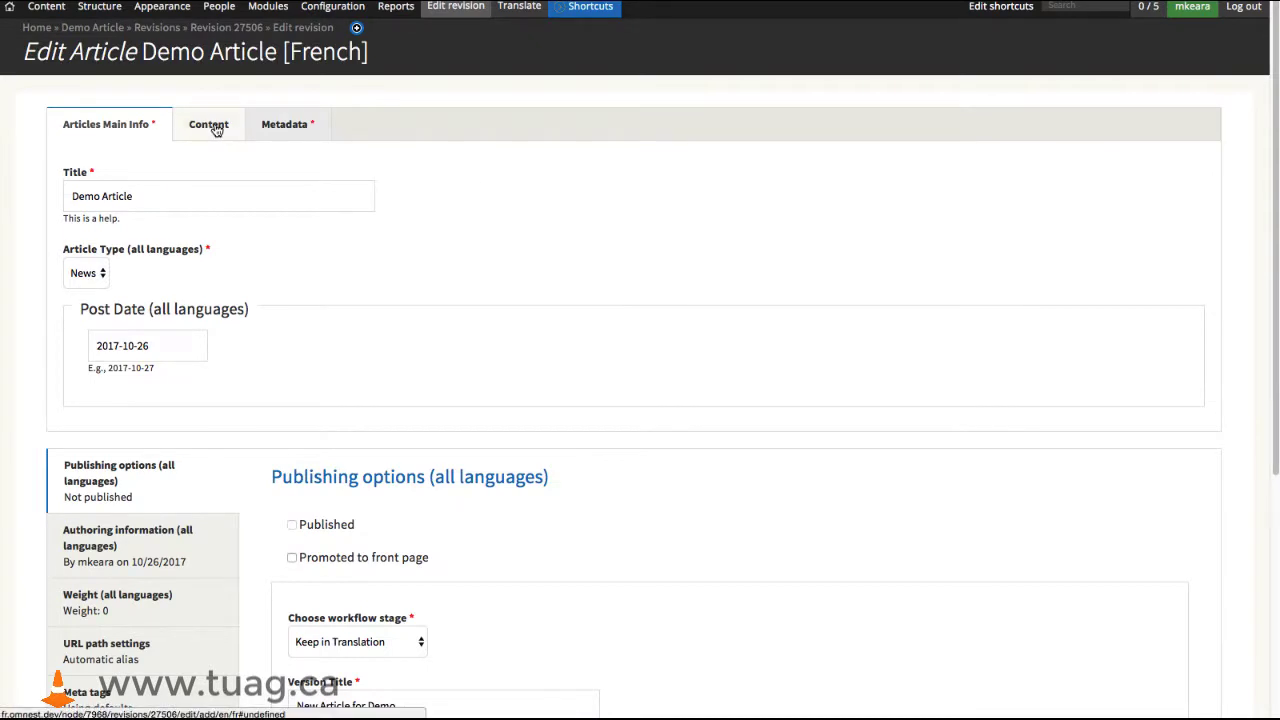
{"action": "left_click_drag", "start_coordinate": [366, 52], "coordinate": [290, 56]}
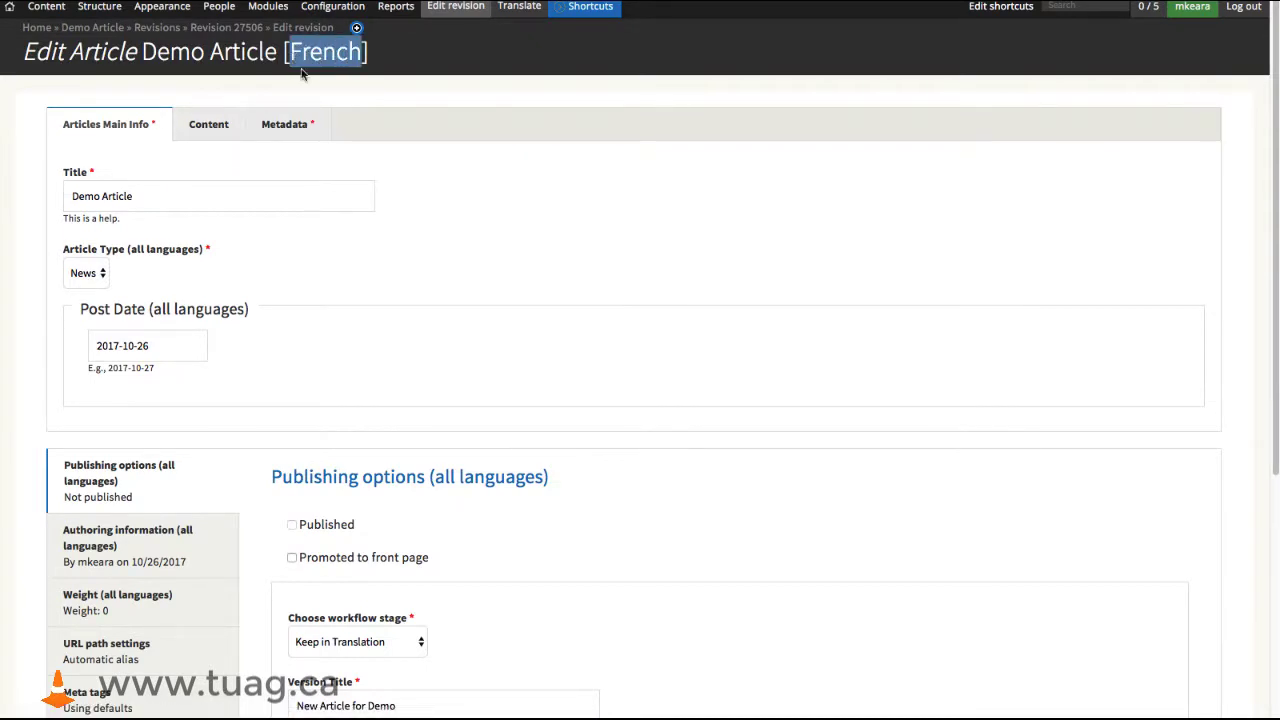
- Replace the entire content body of the French version with "Add French translation here. Done"
{"action": "left_click", "coordinate": [208, 127]}
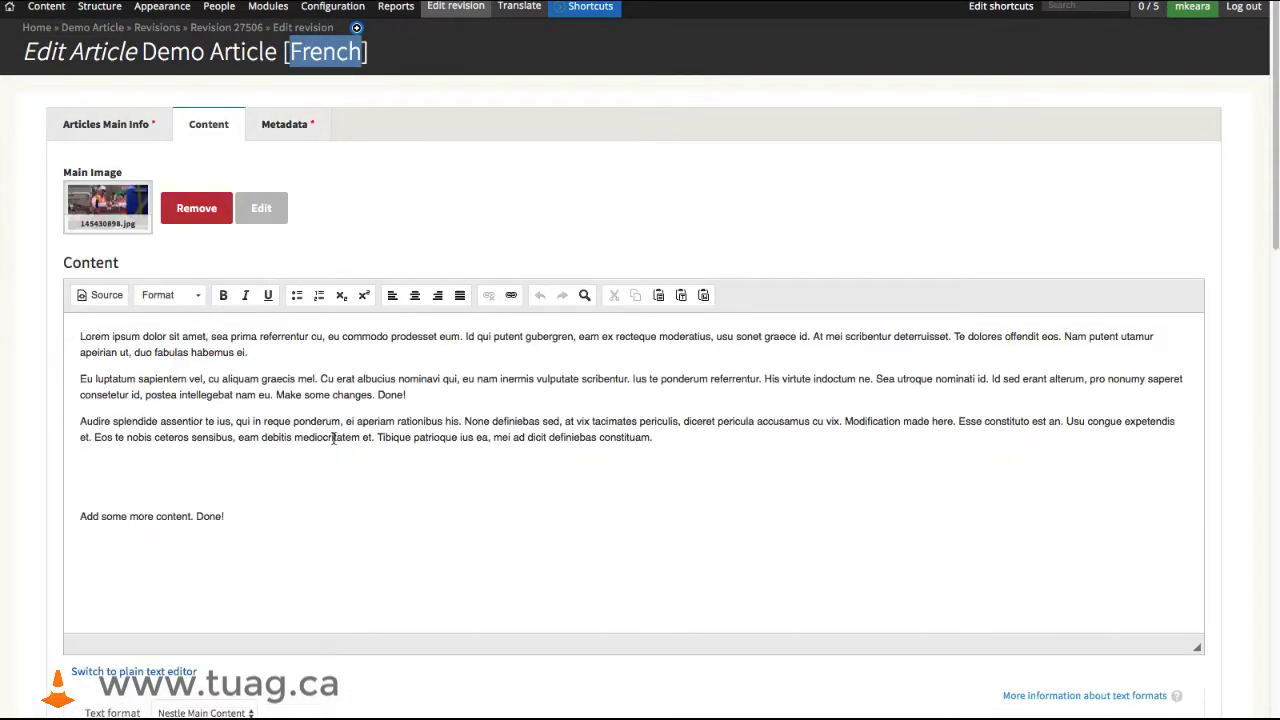
{"action": "left_click_drag", "start_coordinate": [80, 336], "coordinate": [321, 524]}
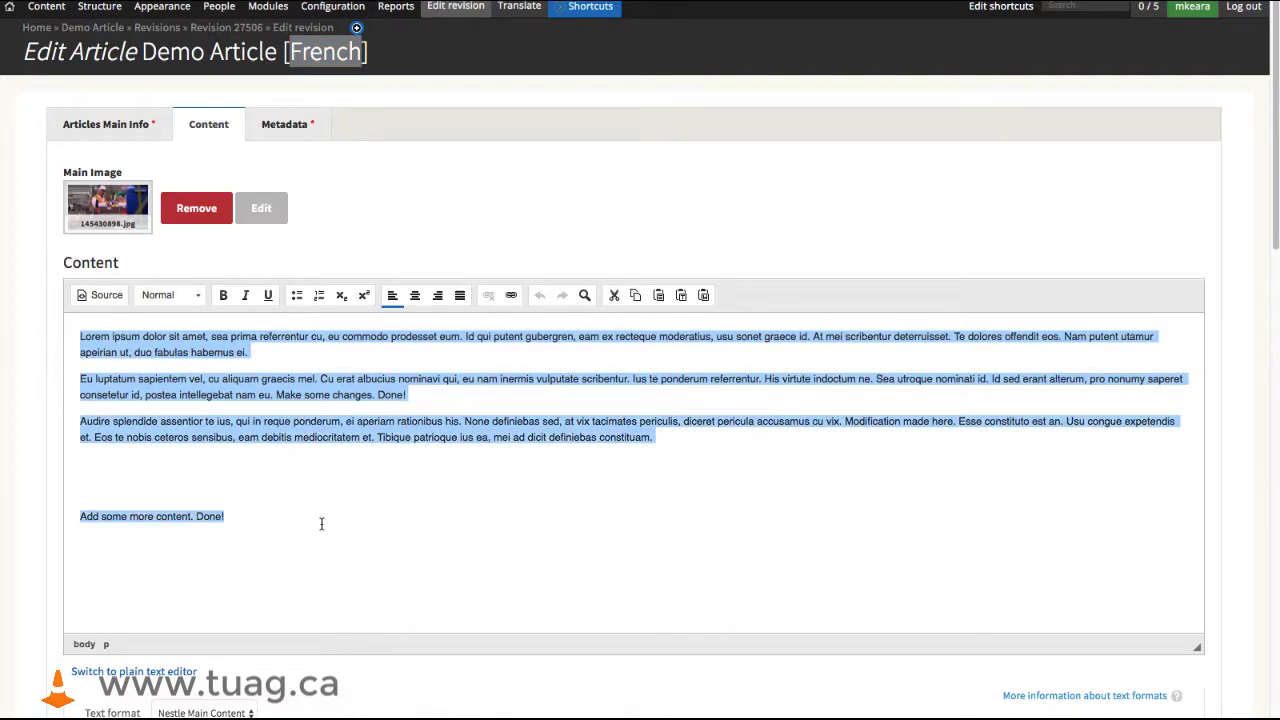
{"action": "type", "text": "Add French transl"}
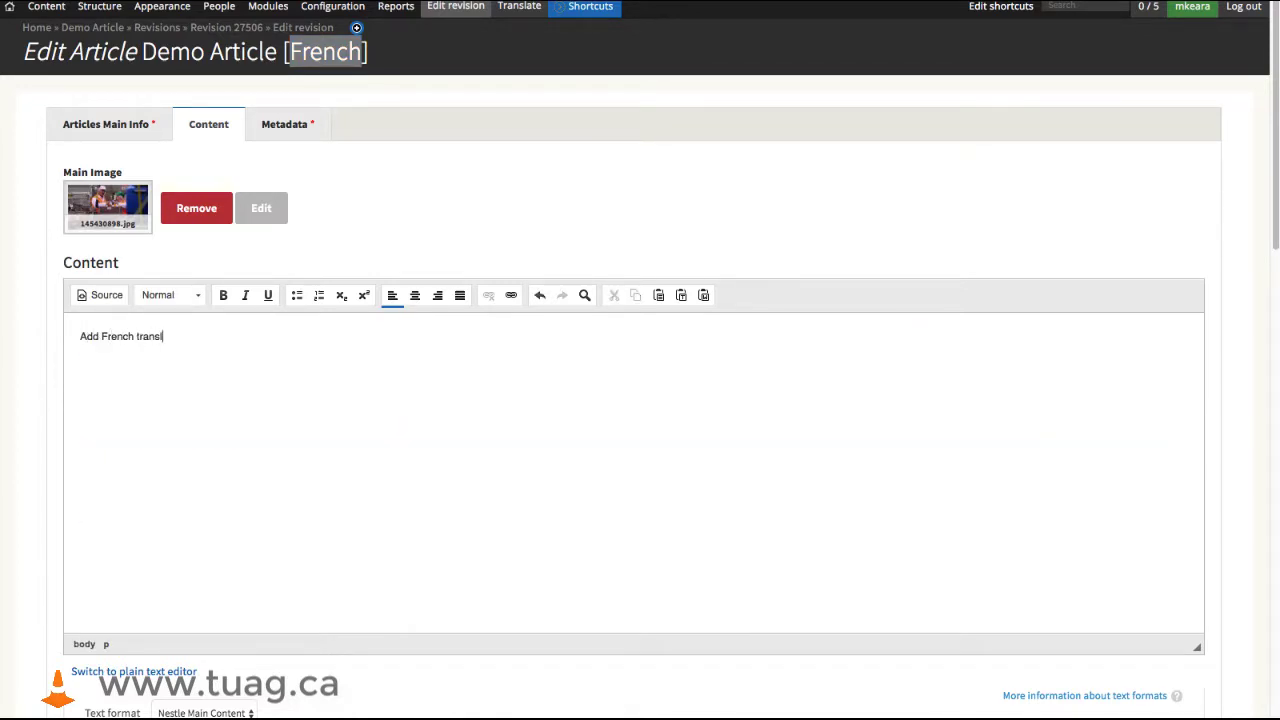
{"action": "type", "text": "ation here. Done!"}
- Set the translation's workflow stage to Approve for publication, with the log message "Translation done!", and save it
{"action": "scroll", "coordinate": [306, 394], "scroll_direction": "down", "scroll_amount": 15}
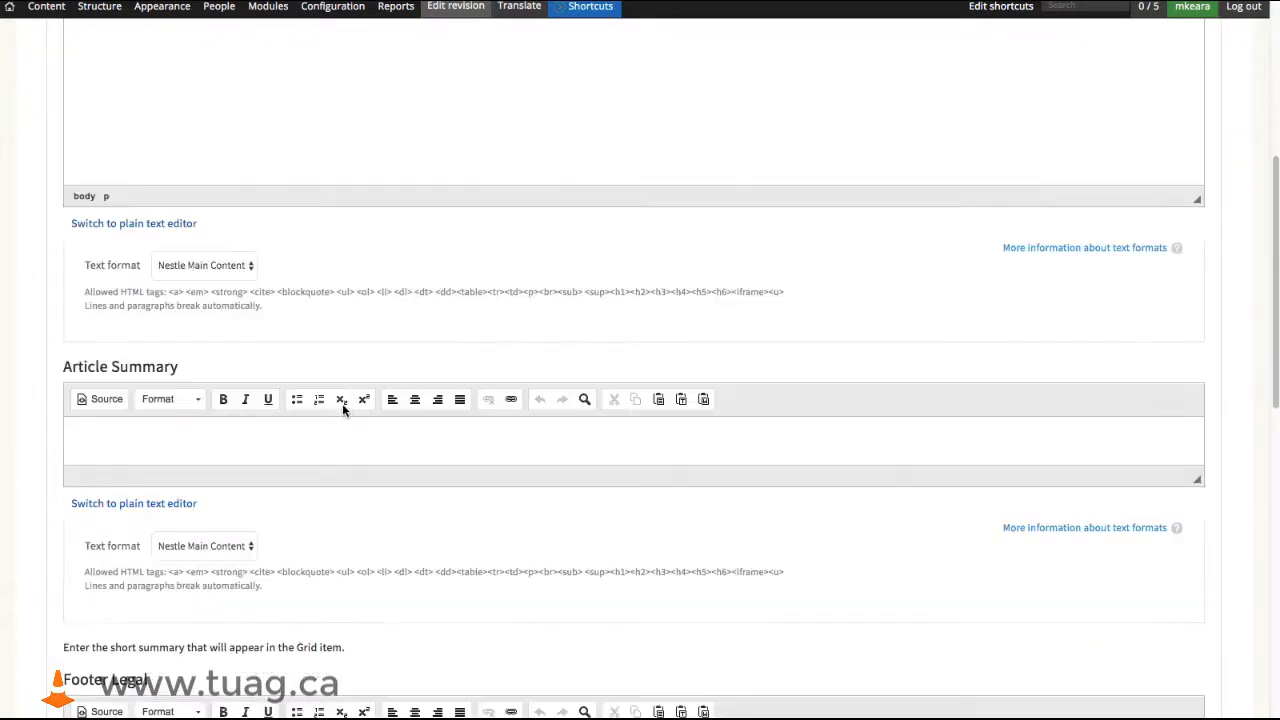
{"action": "left_click", "coordinate": [421, 289]}
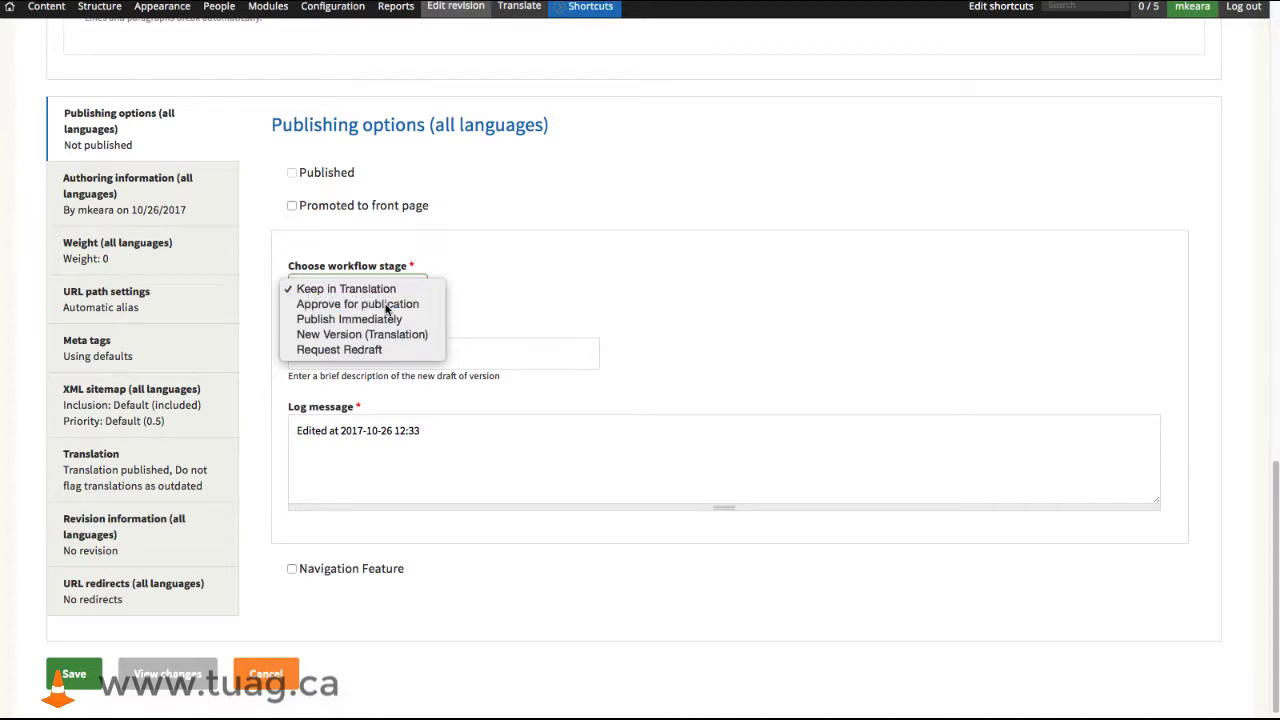
{"action": "left_click", "coordinate": [386, 308]}
{"action": "left_click", "coordinate": [377, 444]}
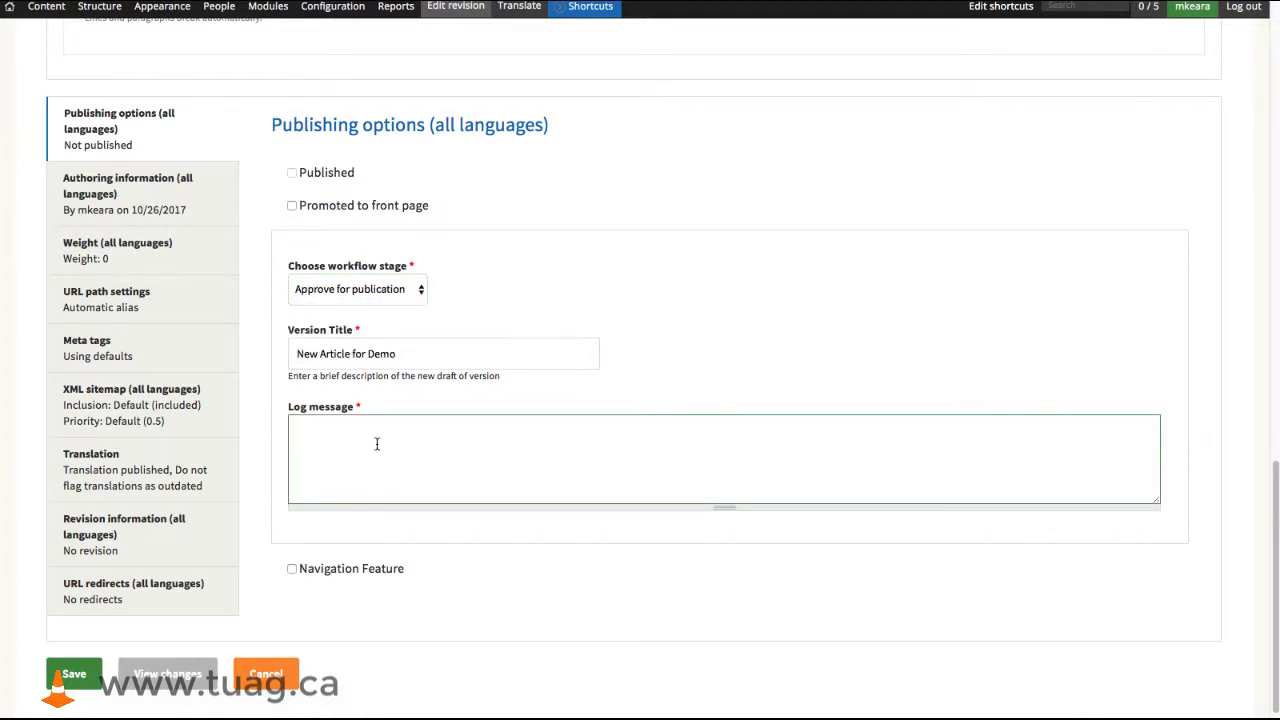
{"action": "type", "text": "Translation done!"}
{"action": "left_click", "coordinate": [74, 676]}
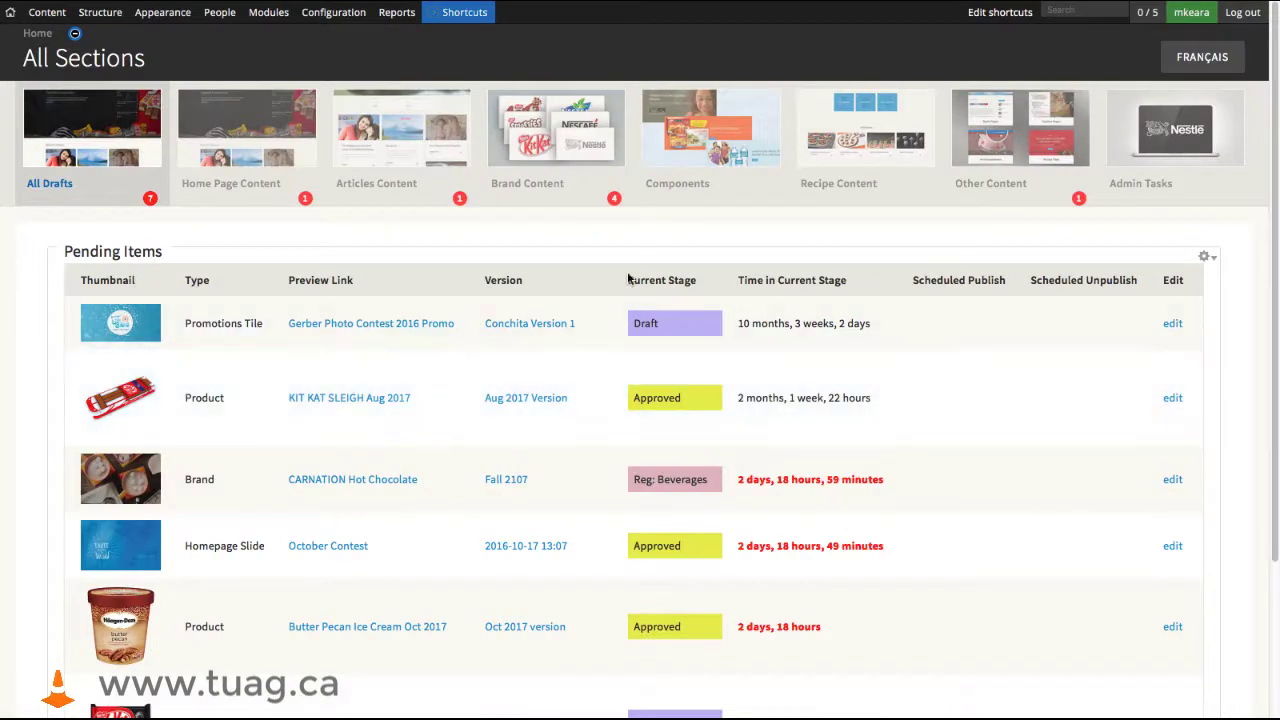
- Go to the Articles Content section and open the version history of Demo Article's "New Article for Demo" version
{"action": "left_click", "coordinate": [393, 148]}
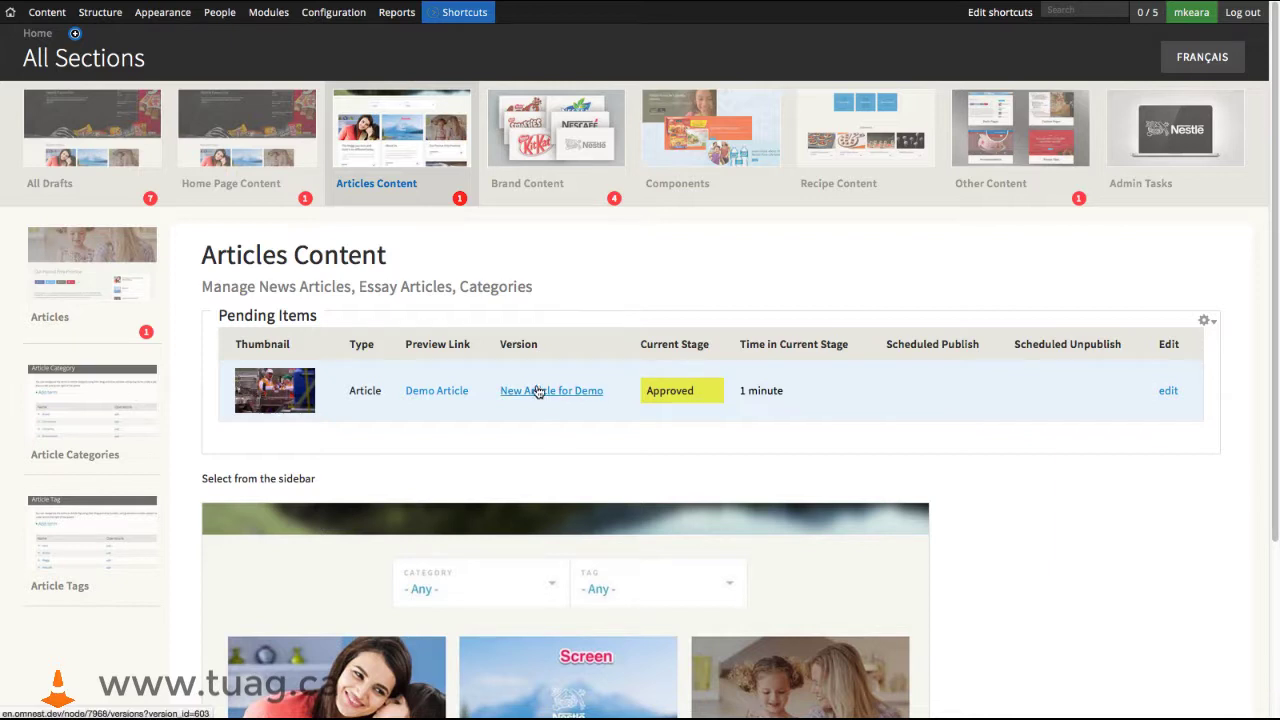
{"action": "left_click_drag", "start_coordinate": [542, 347], "coordinate": [488, 339]}
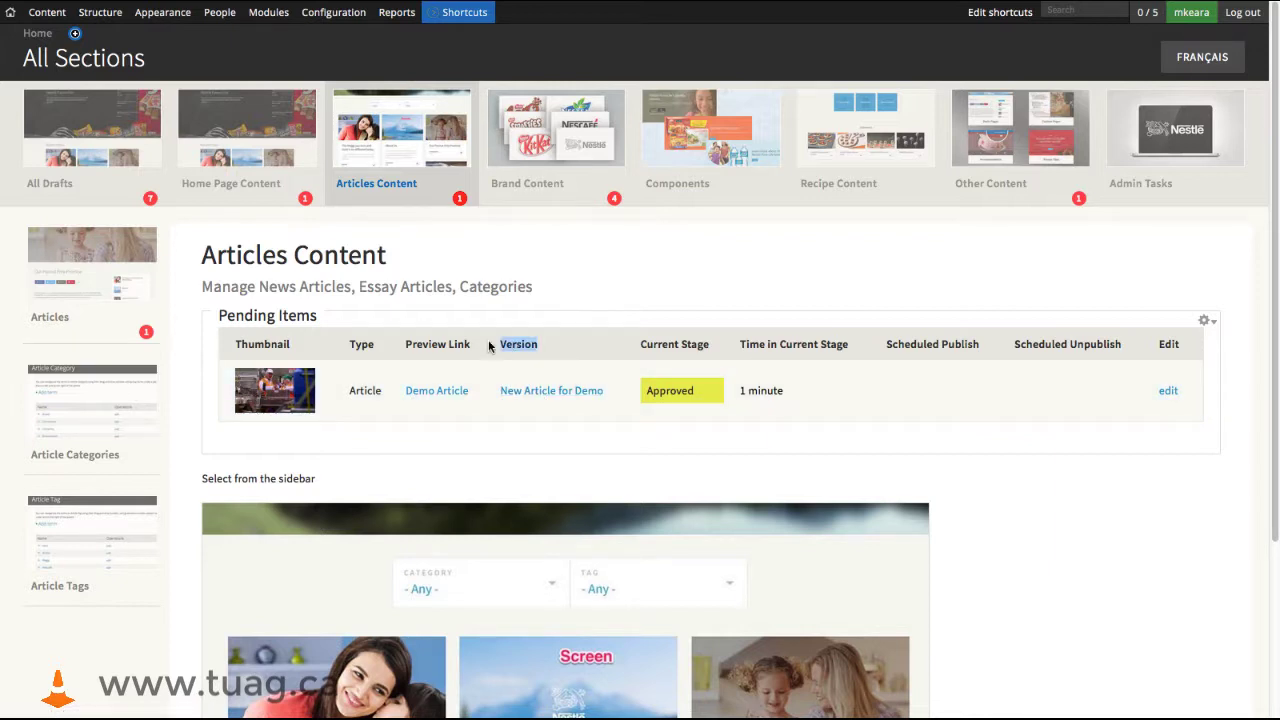
{"action": "left_click", "coordinate": [531, 391]}
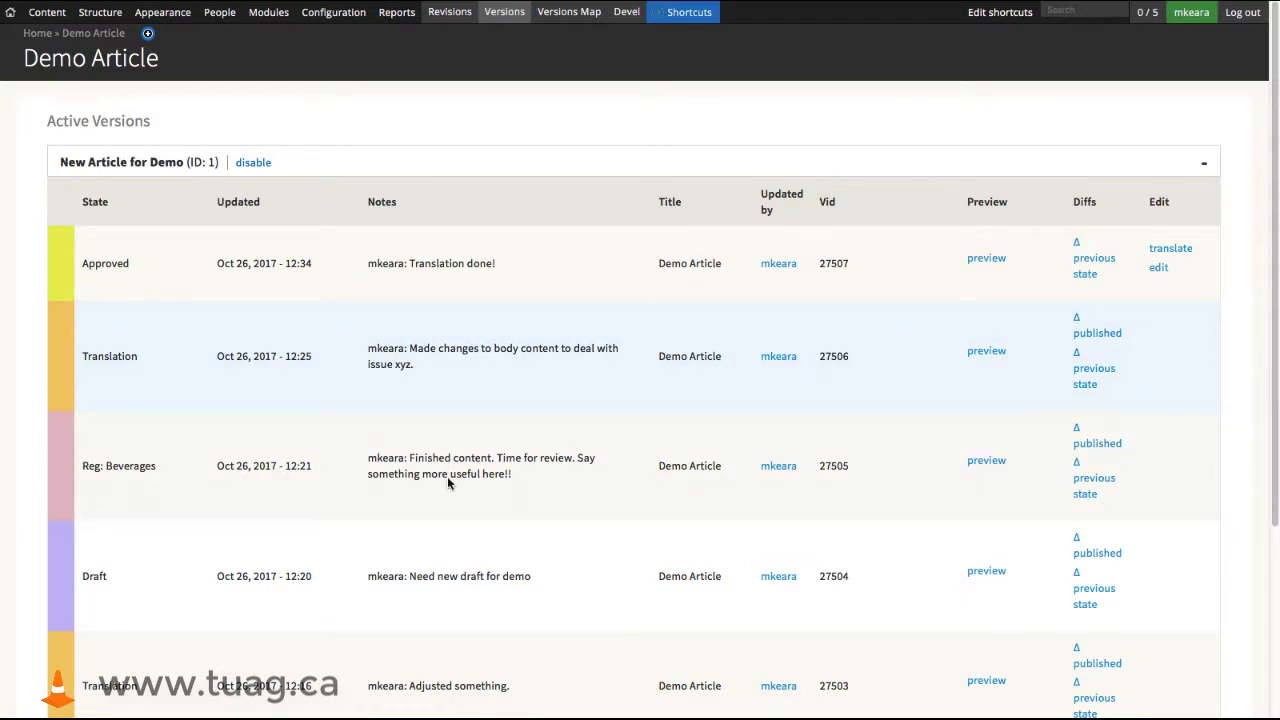
- Review Demo Article's version history down to the initial draft and open its versions map
{"action": "scroll", "coordinate": [452, 621], "scroll_direction": "down", "scroll_amount": 2}
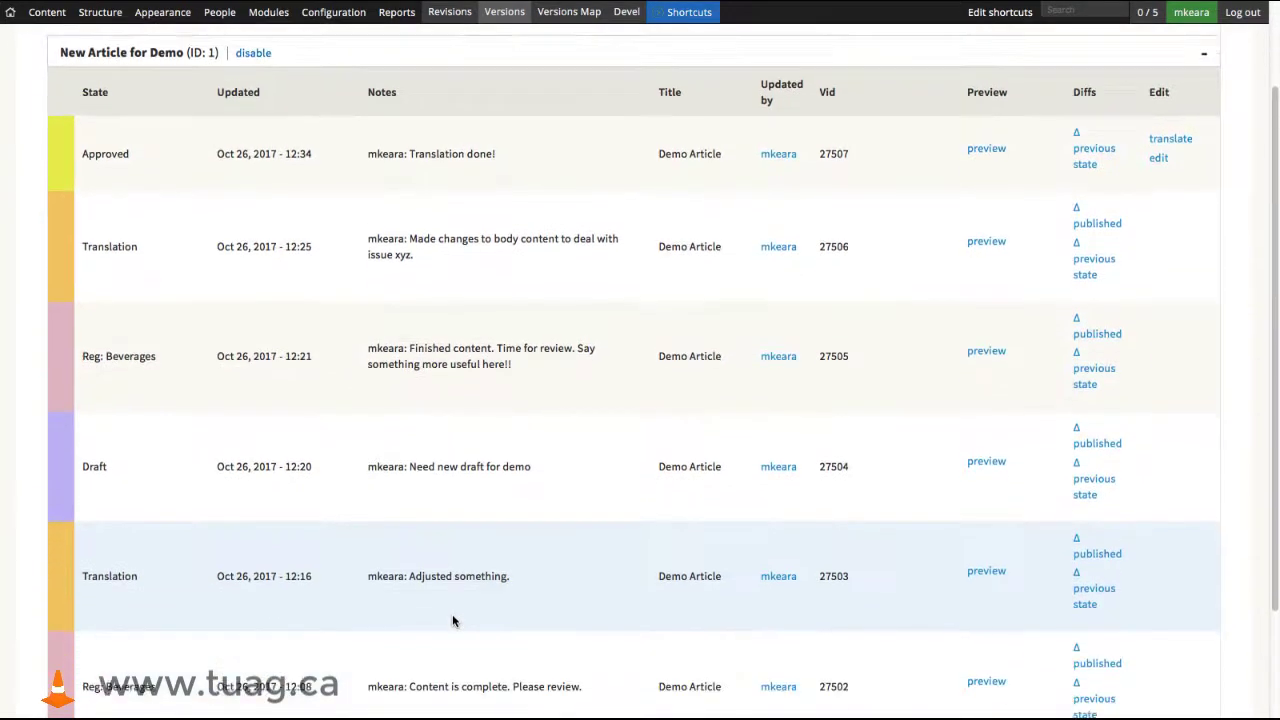
{"action": "scroll", "coordinate": [452, 621], "scroll_direction": "down", "scroll_amount": 3}
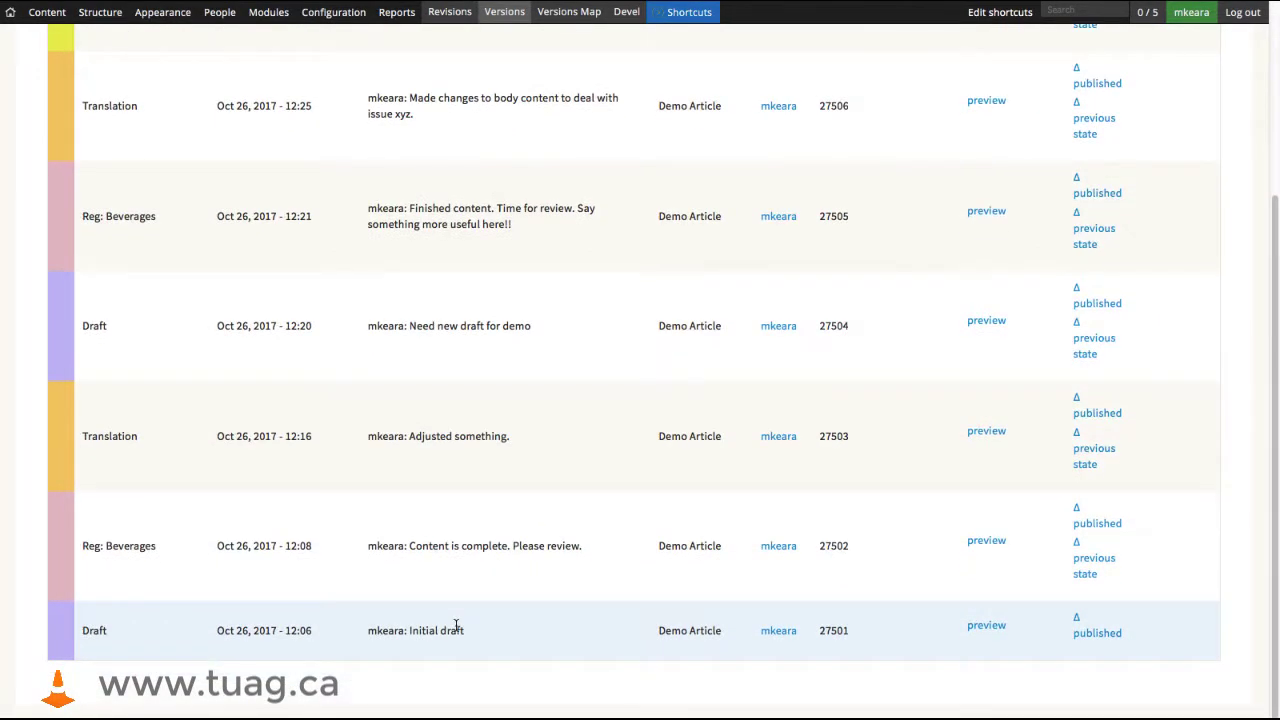
{"action": "scroll", "coordinate": [456, 625], "scroll_direction": "up", "scroll_amount": 5}
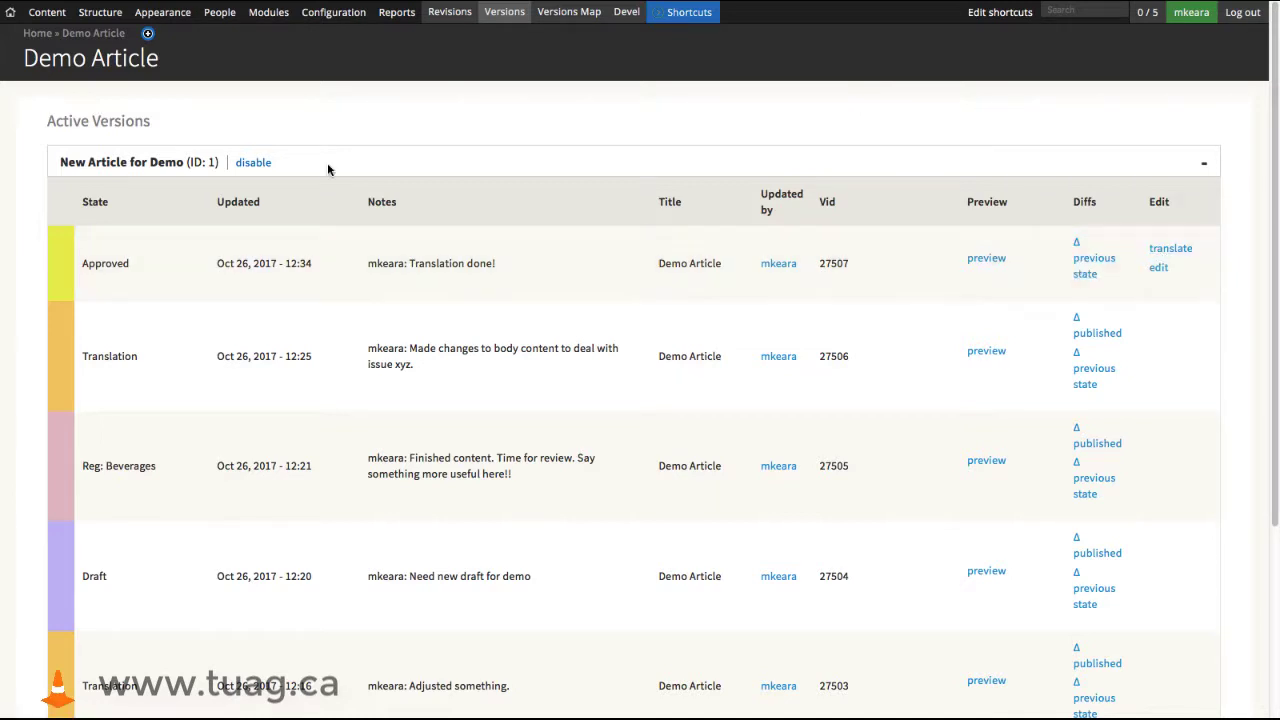
{"action": "left_click", "coordinate": [566, 19]}
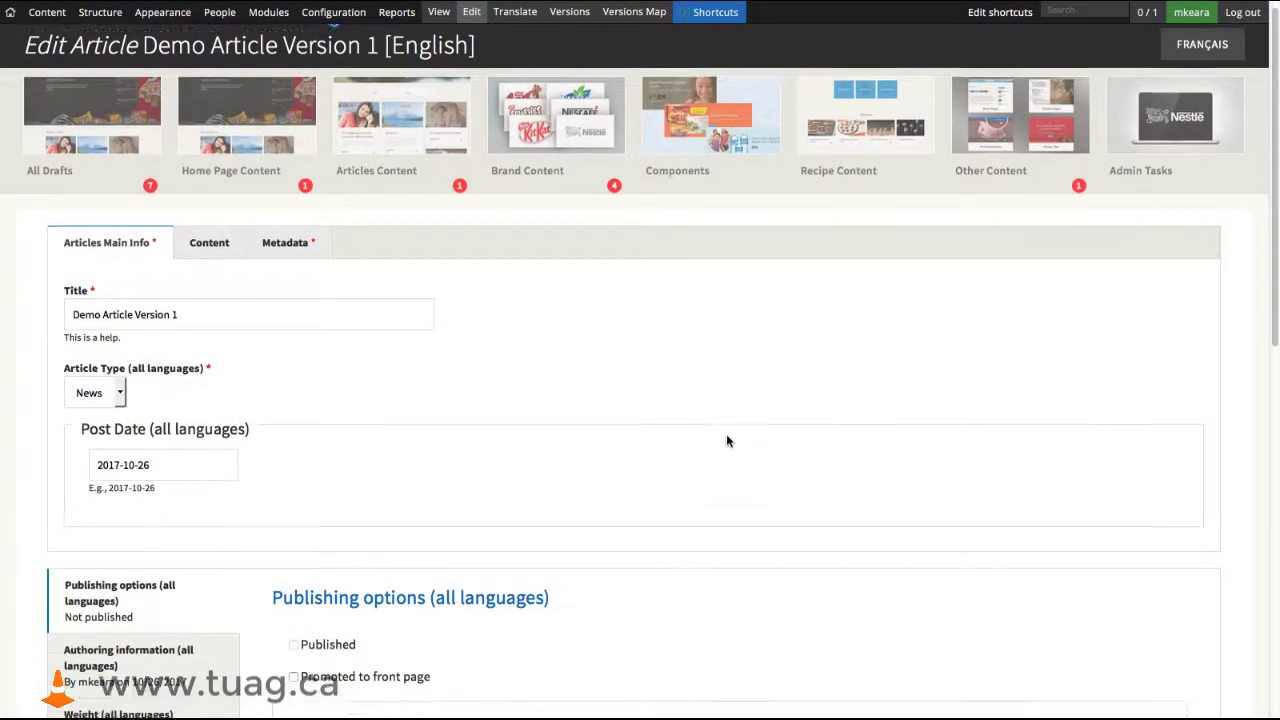
- Set the approved article's workflow stage to Publish Immediately and enter "Published" as the log message
{"action": "scroll", "coordinate": [737, 435], "scroll_direction": "down", "scroll_amount": 5}
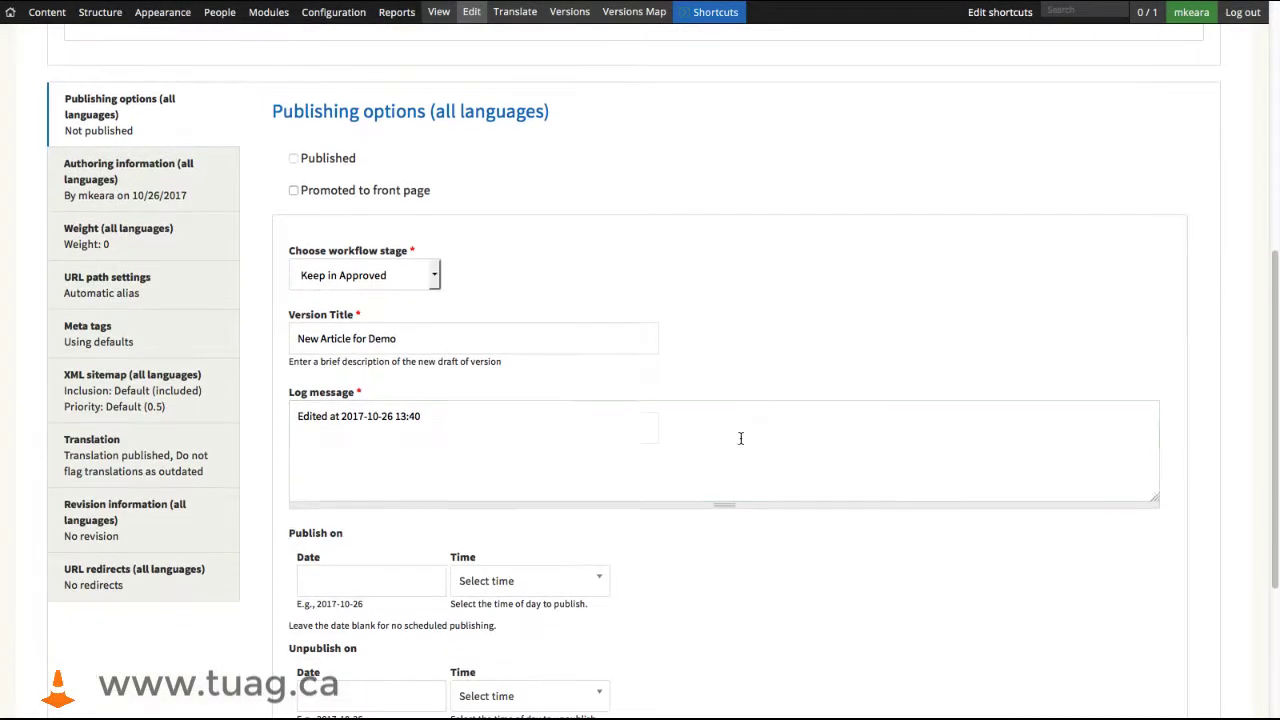
{"action": "left_click", "coordinate": [436, 273]}
{"action": "left_click", "coordinate": [372, 312]}
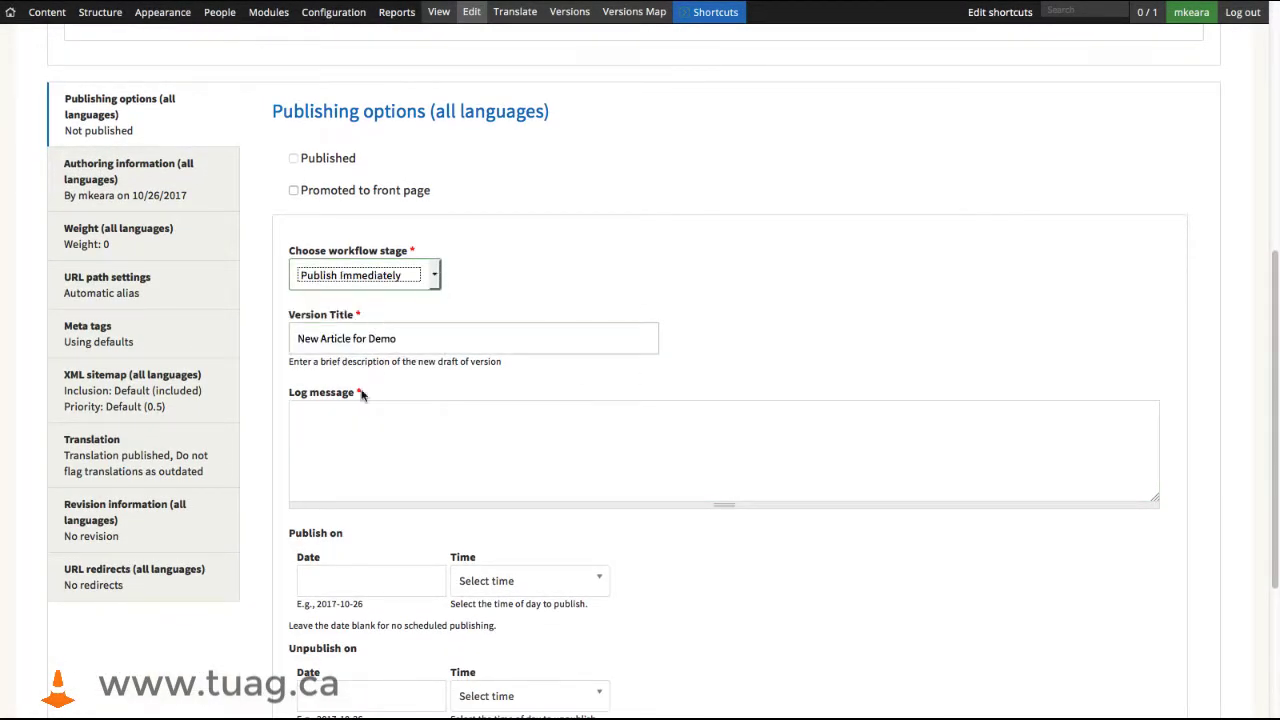
{"action": "left_click", "coordinate": [417, 432]}
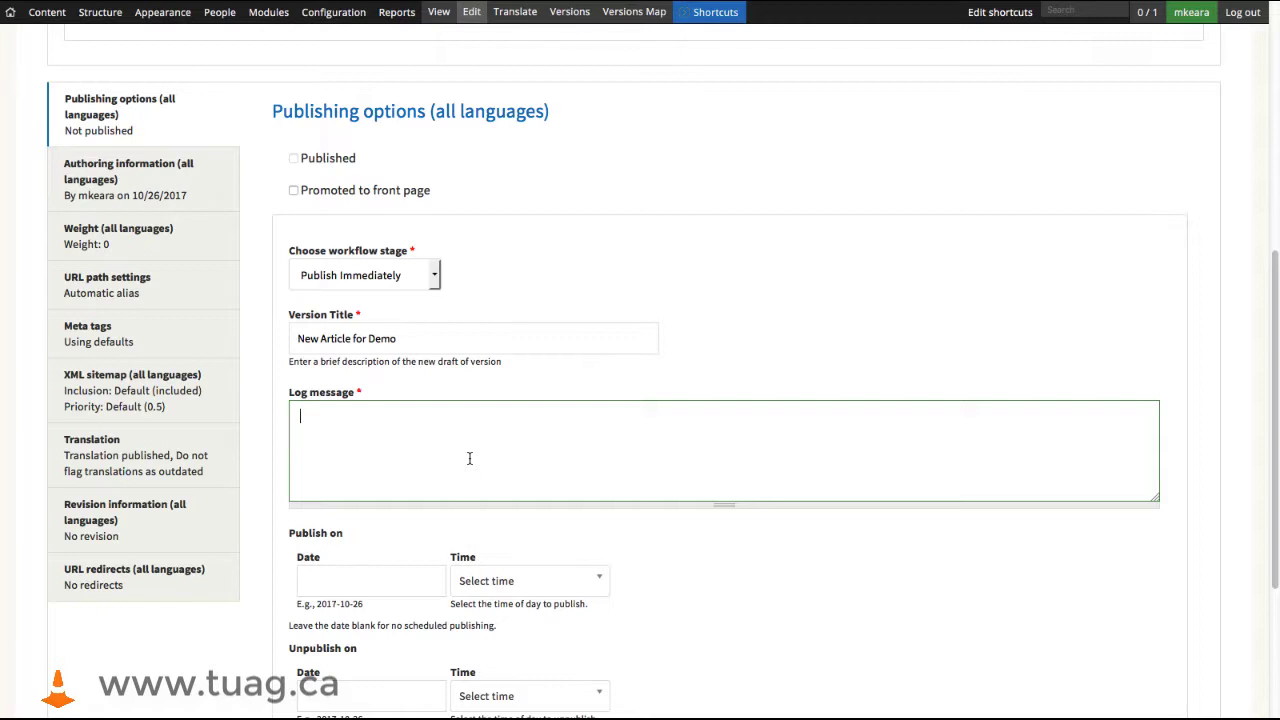
{"action": "type", "text": "Published"}
- Schedule the article to unpublish on 2017-10-26 at 2:00 pm and save it
{"action": "scroll", "coordinate": [632, 460], "scroll_direction": "down", "scroll_amount": 5}
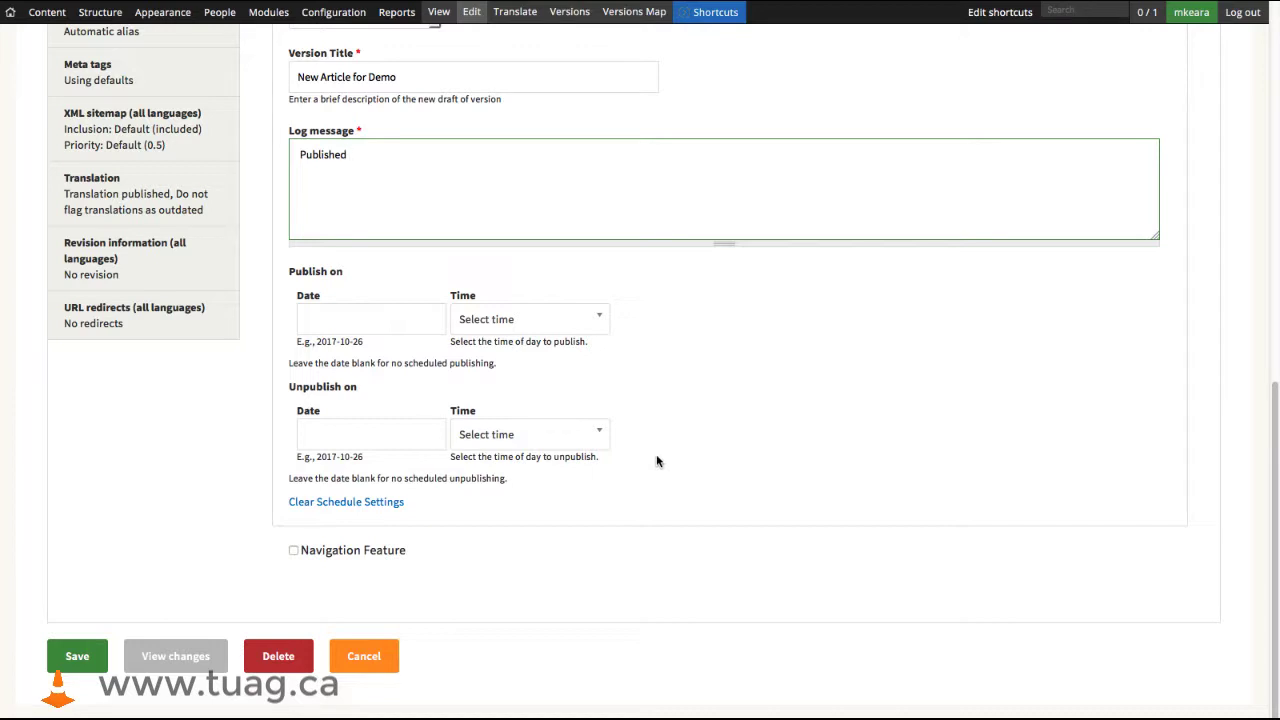
{"action": "left_click", "coordinate": [371, 434]}
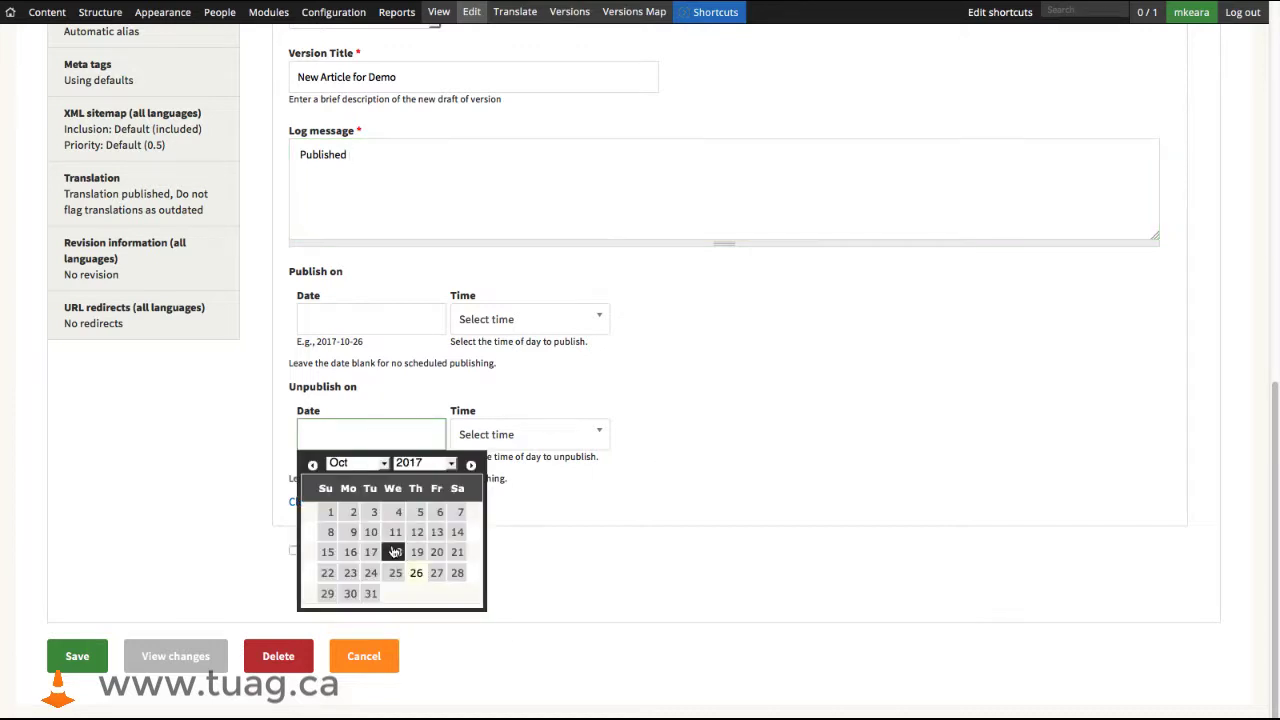
{"action": "left_click", "coordinate": [416, 573]}
{"action": "left_click", "coordinate": [532, 436]}
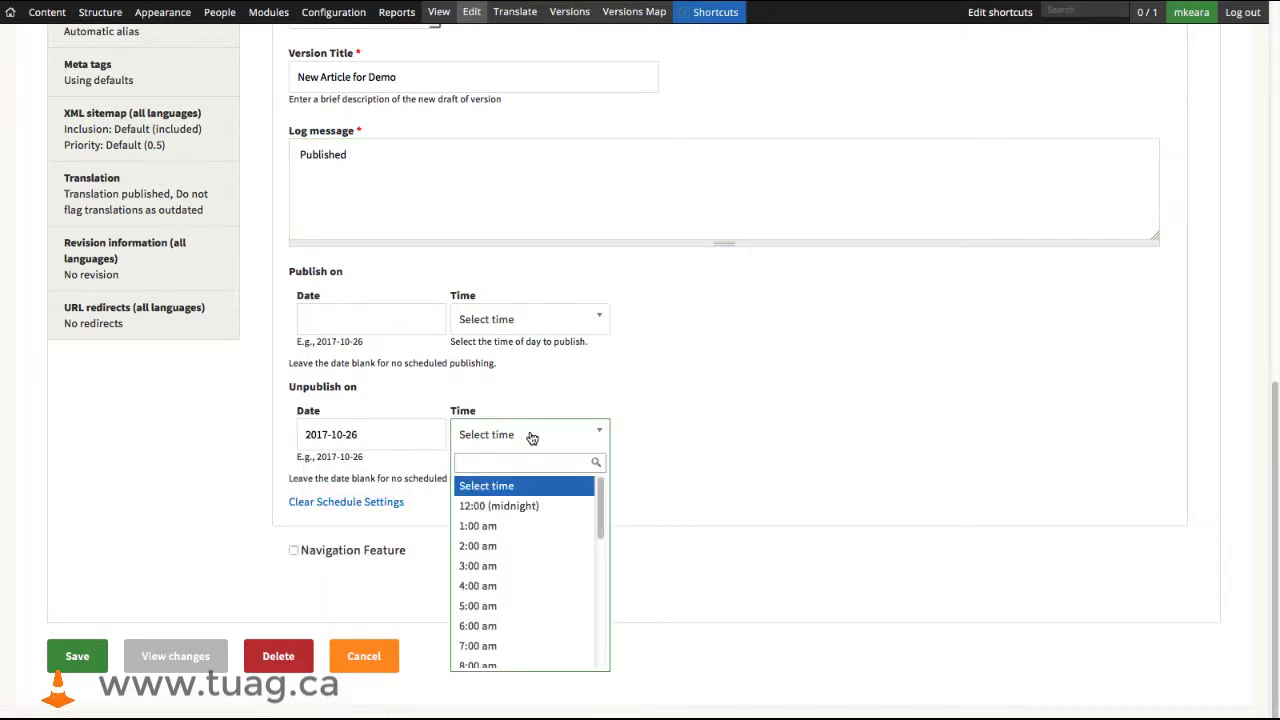
{"action": "scroll", "coordinate": [549, 551], "scroll_direction": "down", "scroll_amount": 3}
{"action": "scroll", "coordinate": [540, 530], "scroll_direction": "up", "scroll_amount": 3}
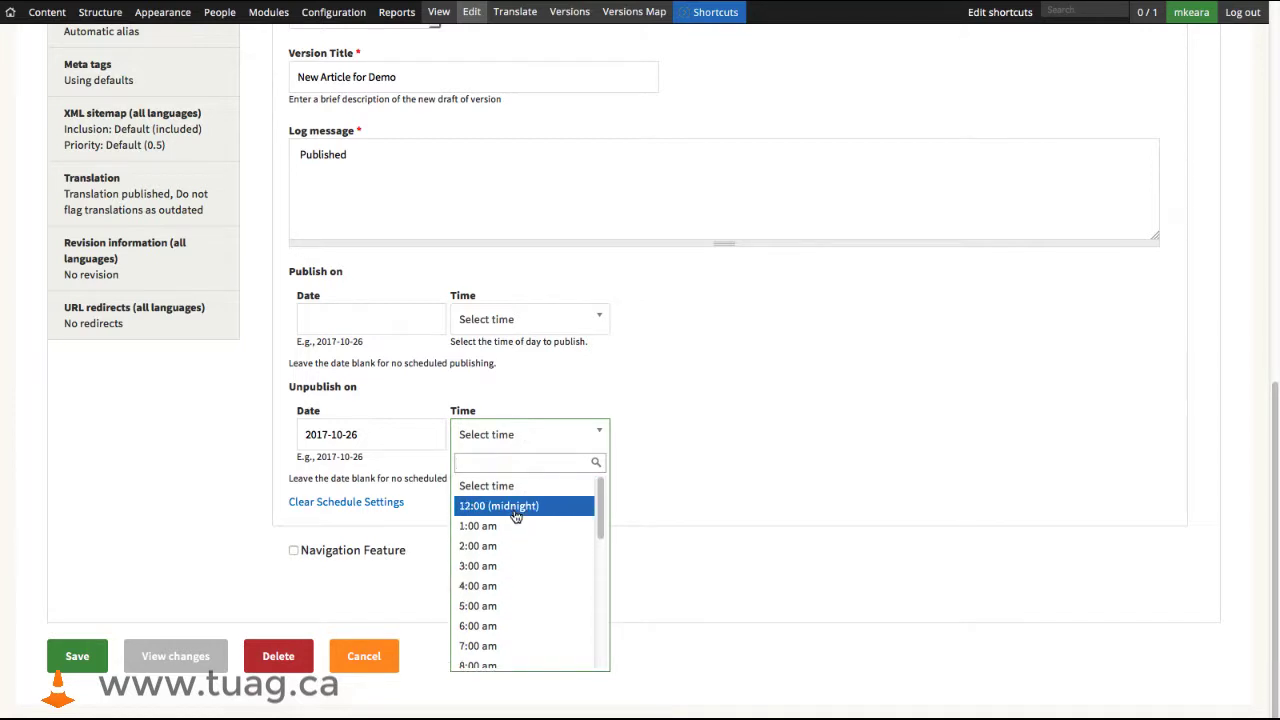
{"action": "scroll", "coordinate": [517, 517], "scroll_direction": "down", "scroll_amount": 4}
{"action": "left_click", "coordinate": [494, 594]}
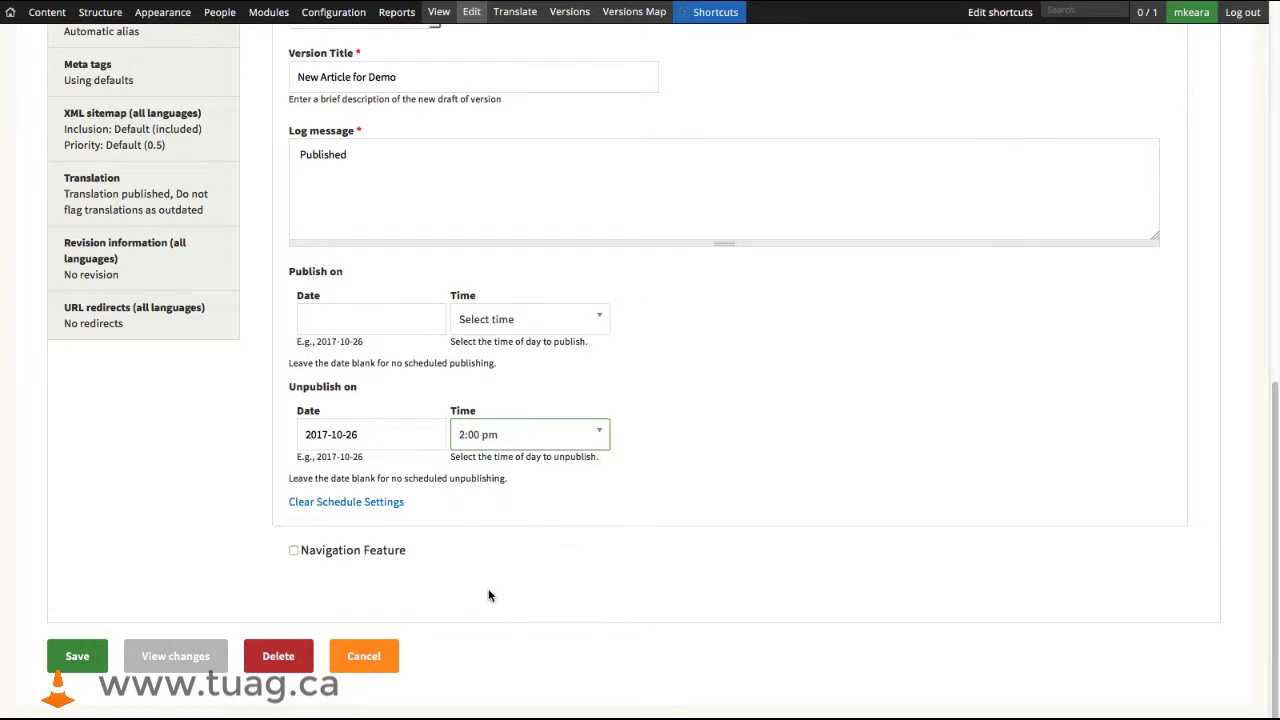
{"action": "left_click", "coordinate": [77, 660]}
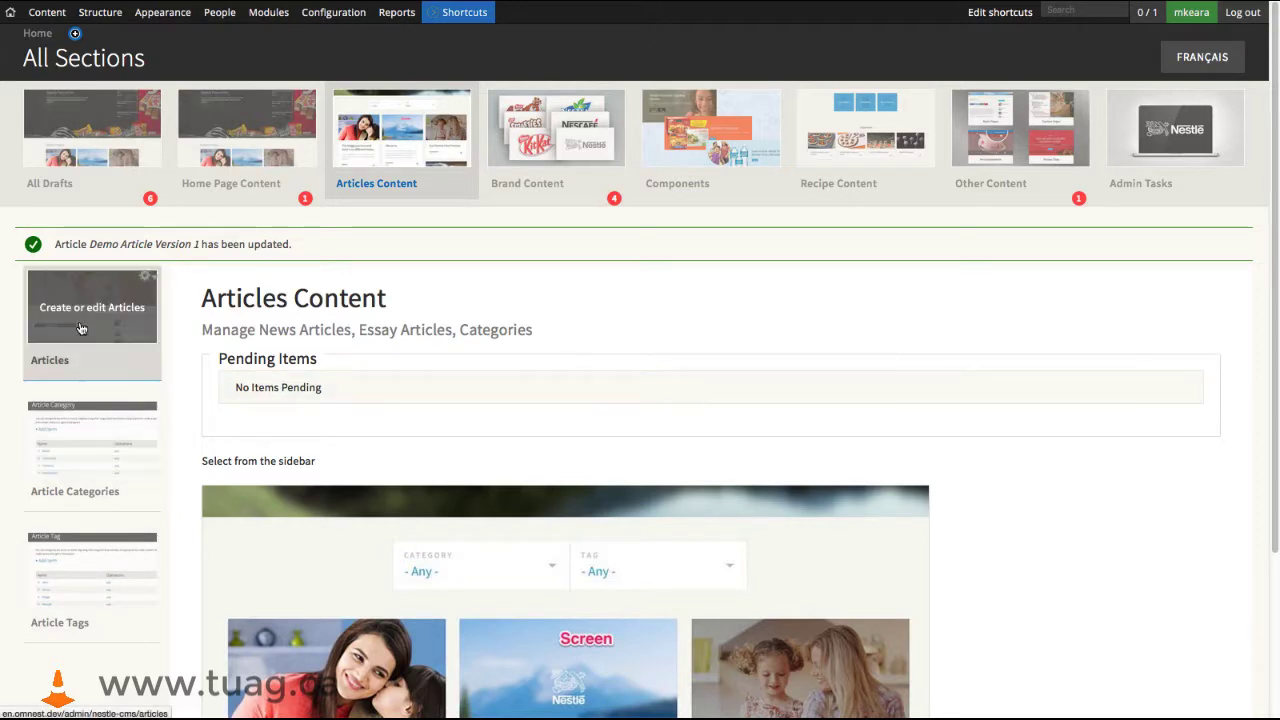
- Go to the Articles list and open the version history of Demo Article Version 1
{"action": "left_click", "coordinate": [82, 329]}
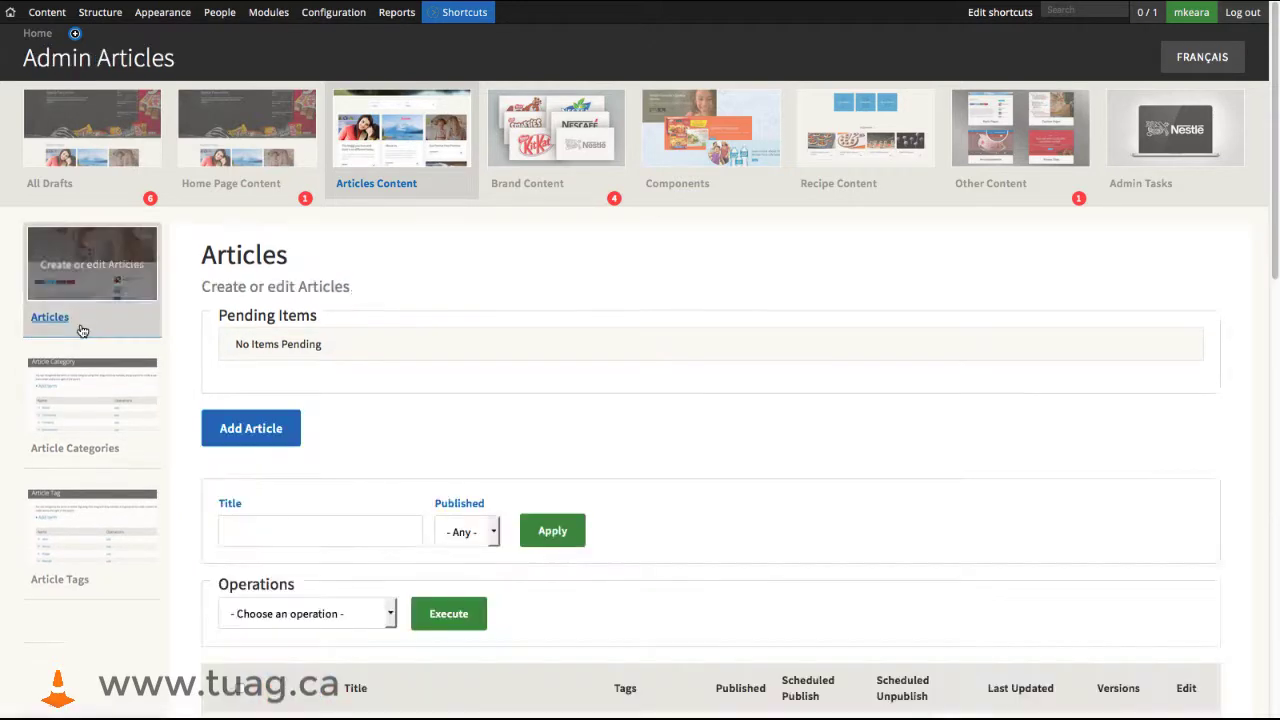
{"action": "scroll", "coordinate": [703, 411], "scroll_direction": "down", "scroll_amount": 3}
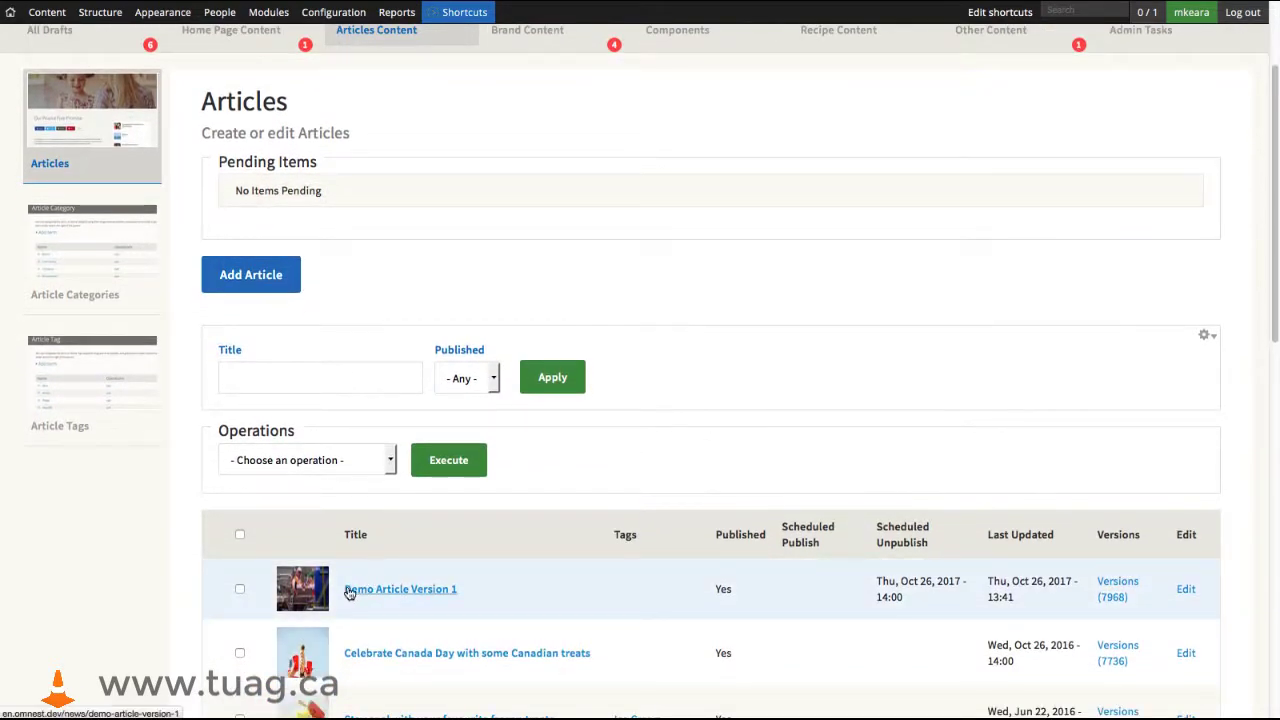
{"action": "left_click", "coordinate": [1117, 588]}
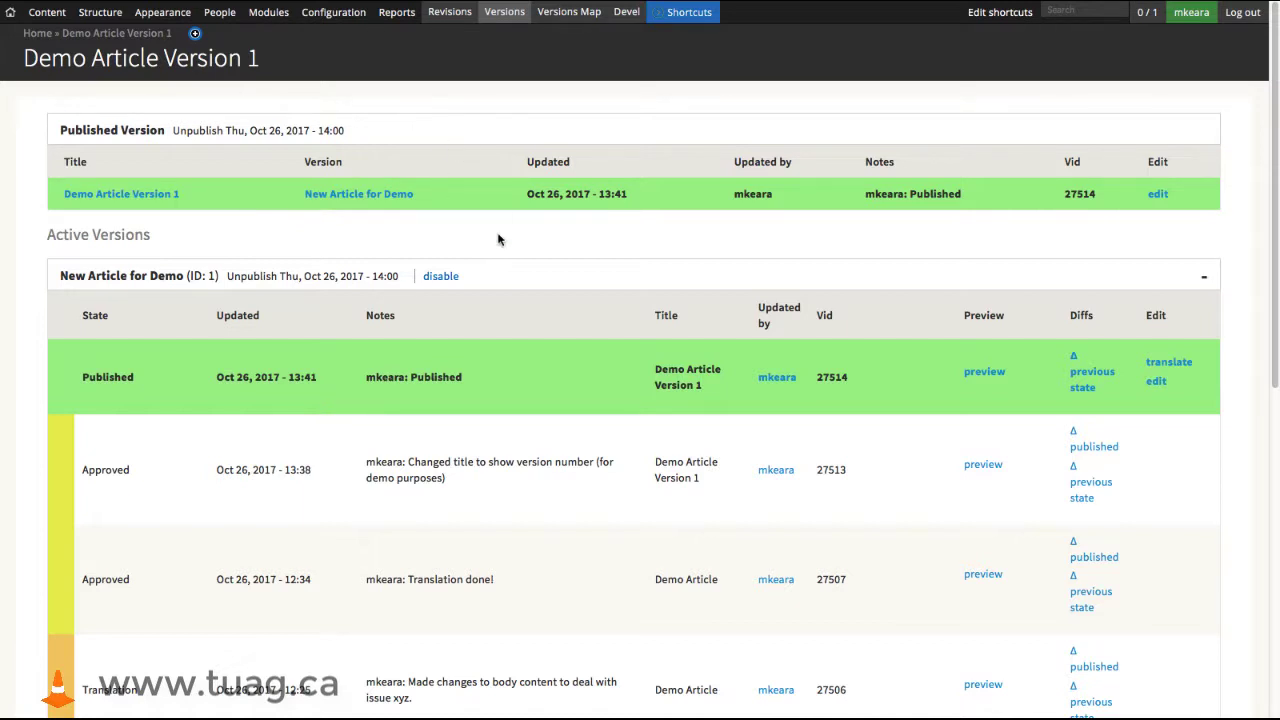
- Collapse and re-expand the "New Article for Demo" history, and compare its published Vid with that of the Published Version
{"action": "left_click", "coordinate": [527, 283]}
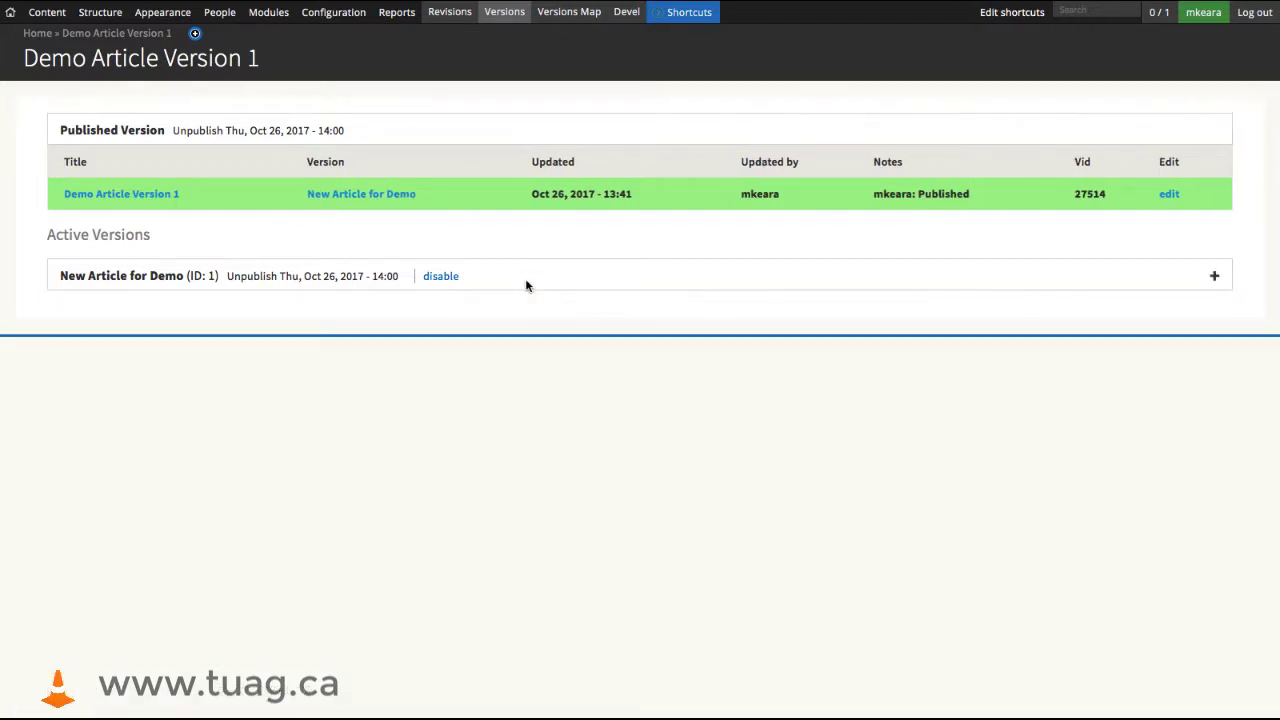
{"action": "left_click", "coordinate": [1214, 278]}
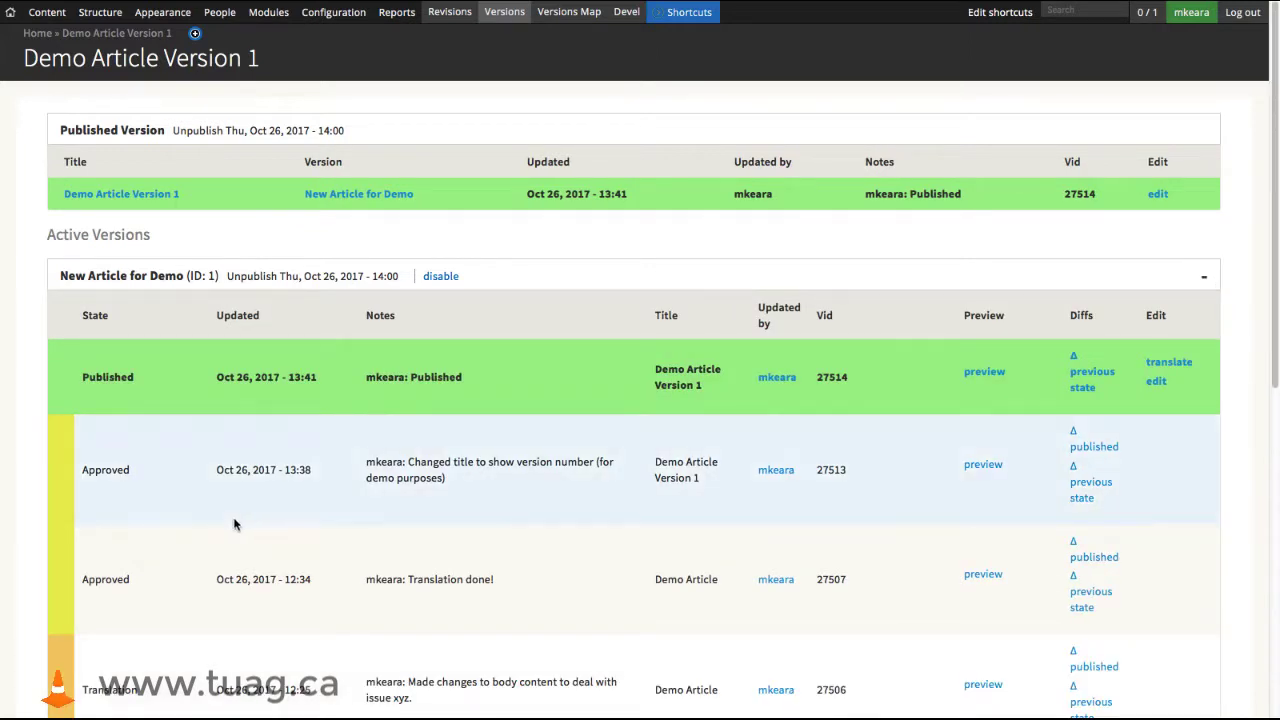
{"action": "scroll", "coordinate": [314, 520], "scroll_direction": "down", "scroll_amount": 3}
{"action": "scroll", "coordinate": [759, 562], "scroll_direction": "up", "scroll_amount": 3}
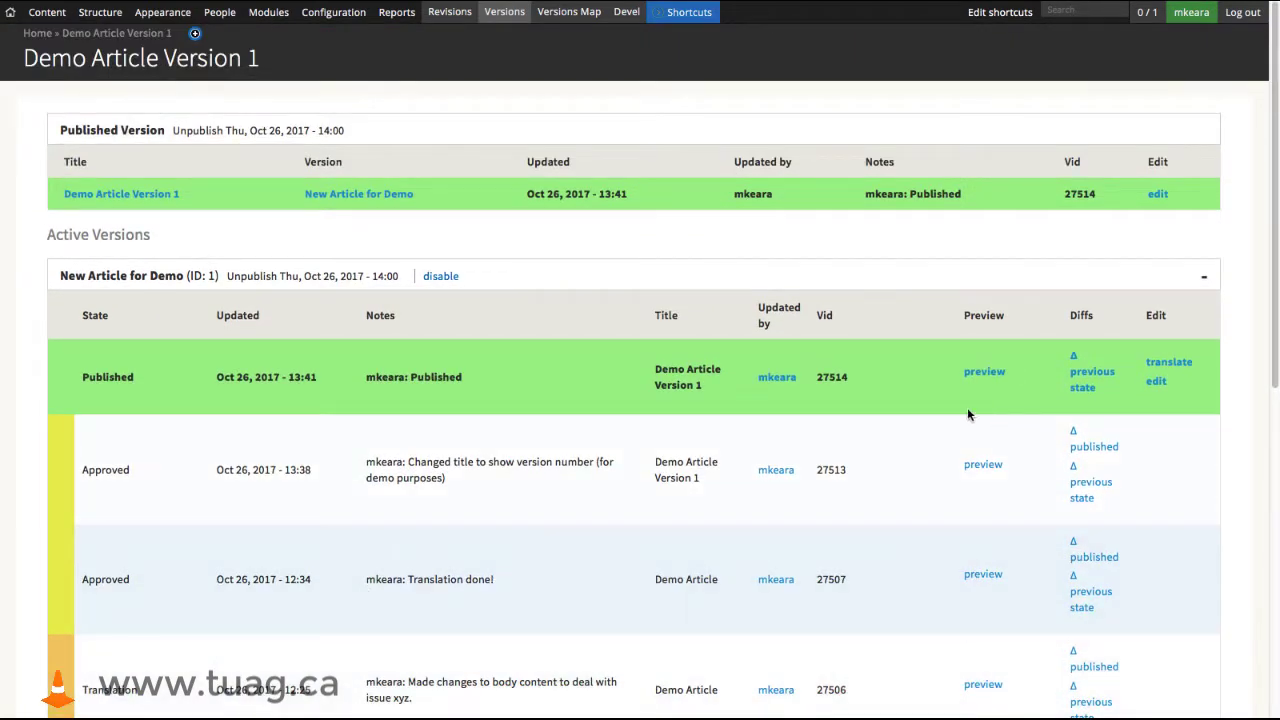
{"action": "left_click_drag", "start_coordinate": [871, 384], "coordinate": [815, 380]}
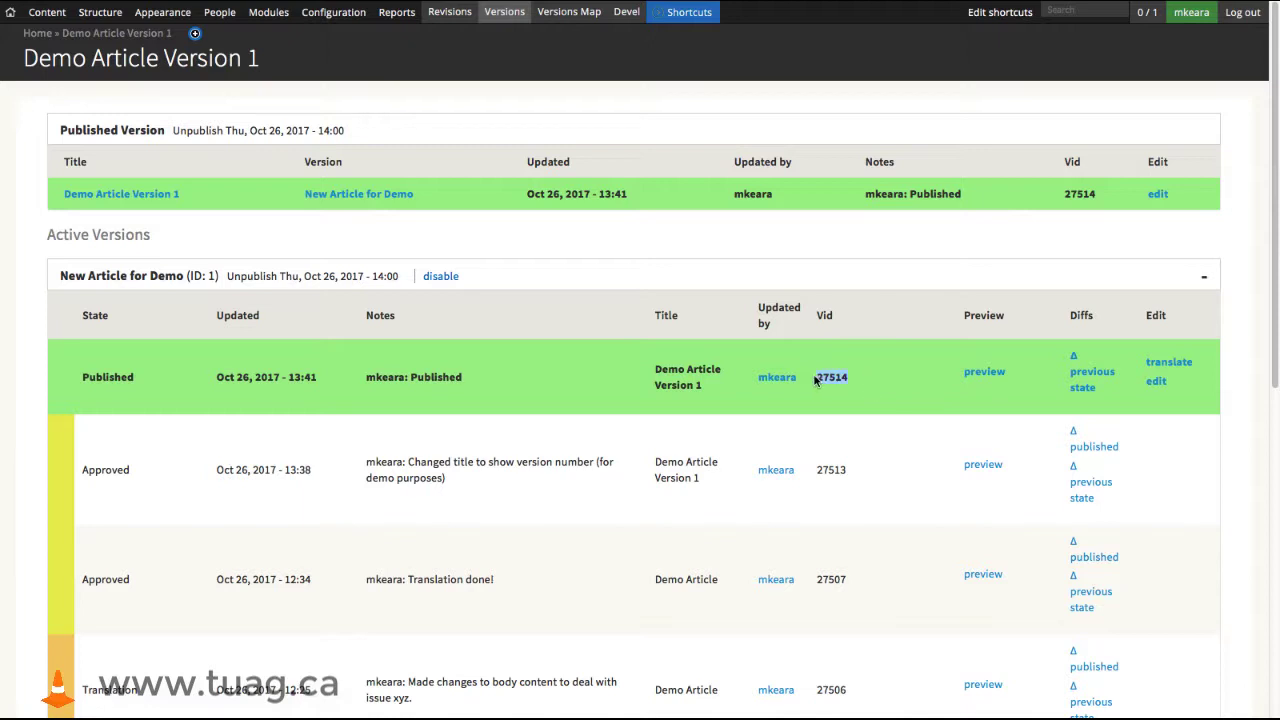
{"action": "left_click_drag", "start_coordinate": [1107, 203], "coordinate": [1062, 200]}
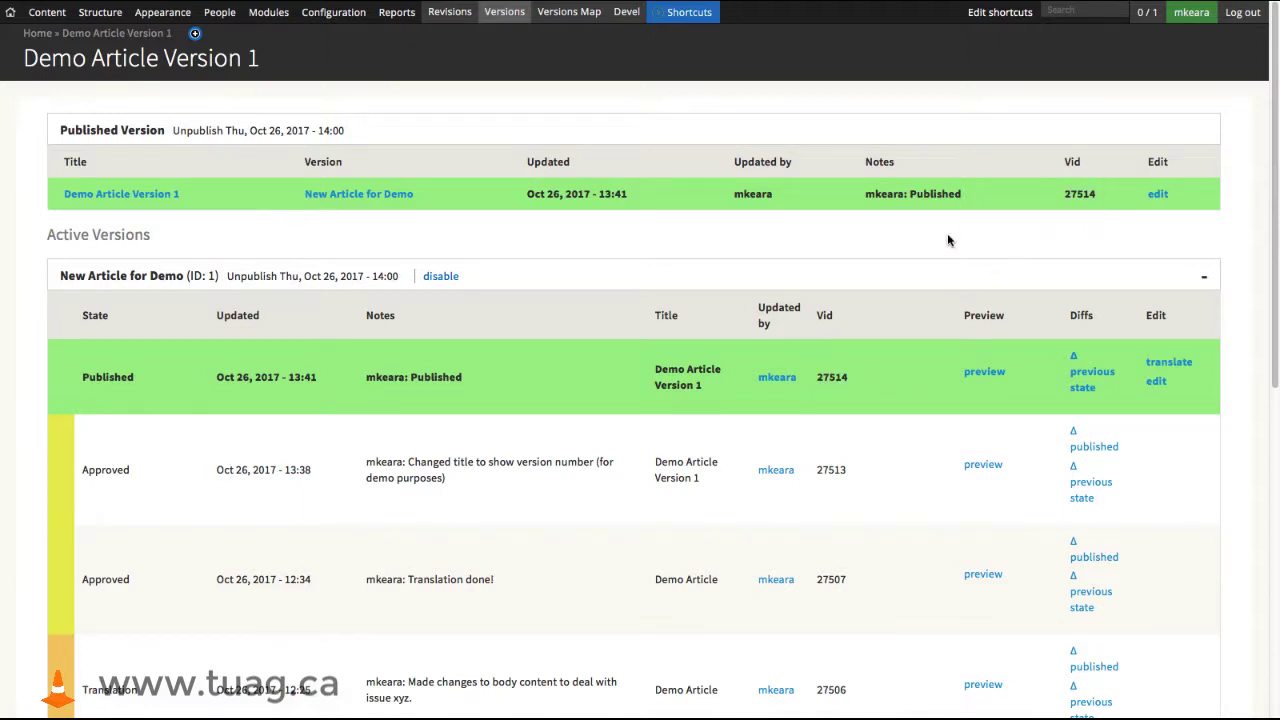
- Open the published version for editing and change its title to "Demo Article Version 2"
{"action": "left_click", "coordinate": [1160, 196]}
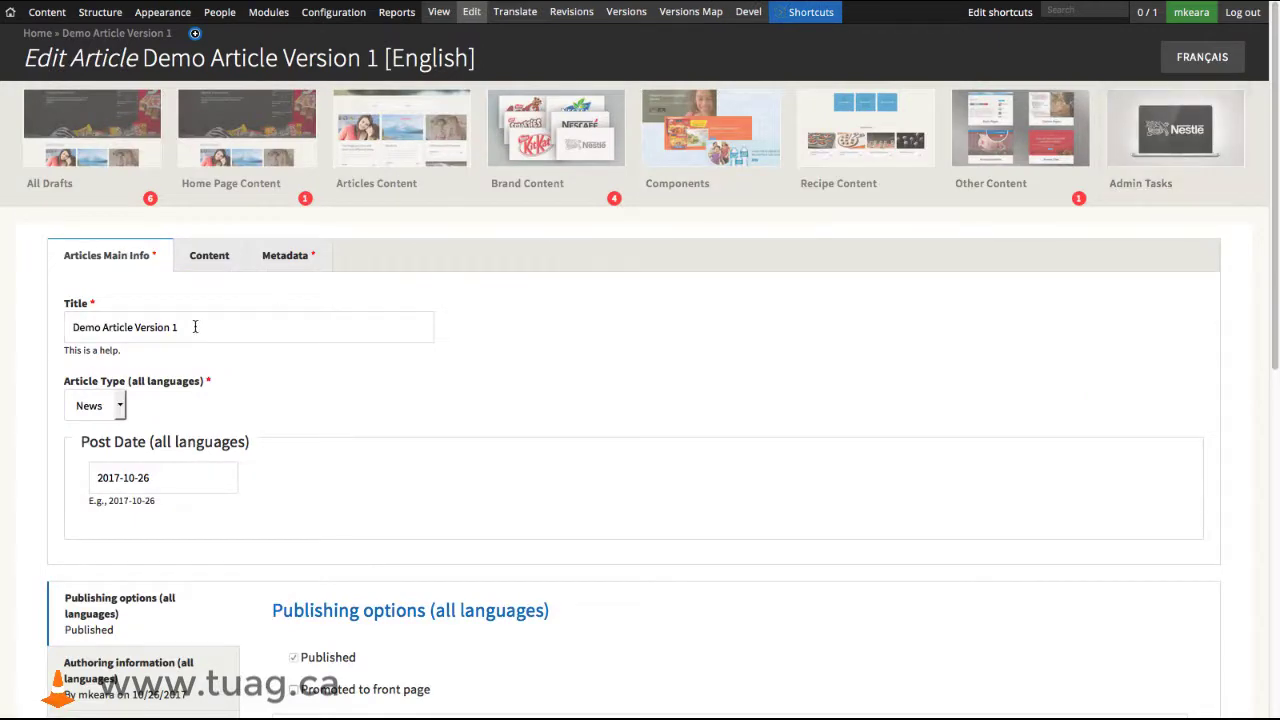
{"action": "left_click", "coordinate": [195, 327]}
{"action": "key", "text": "BackSpace"}
{"action": "type", "text": "2"}
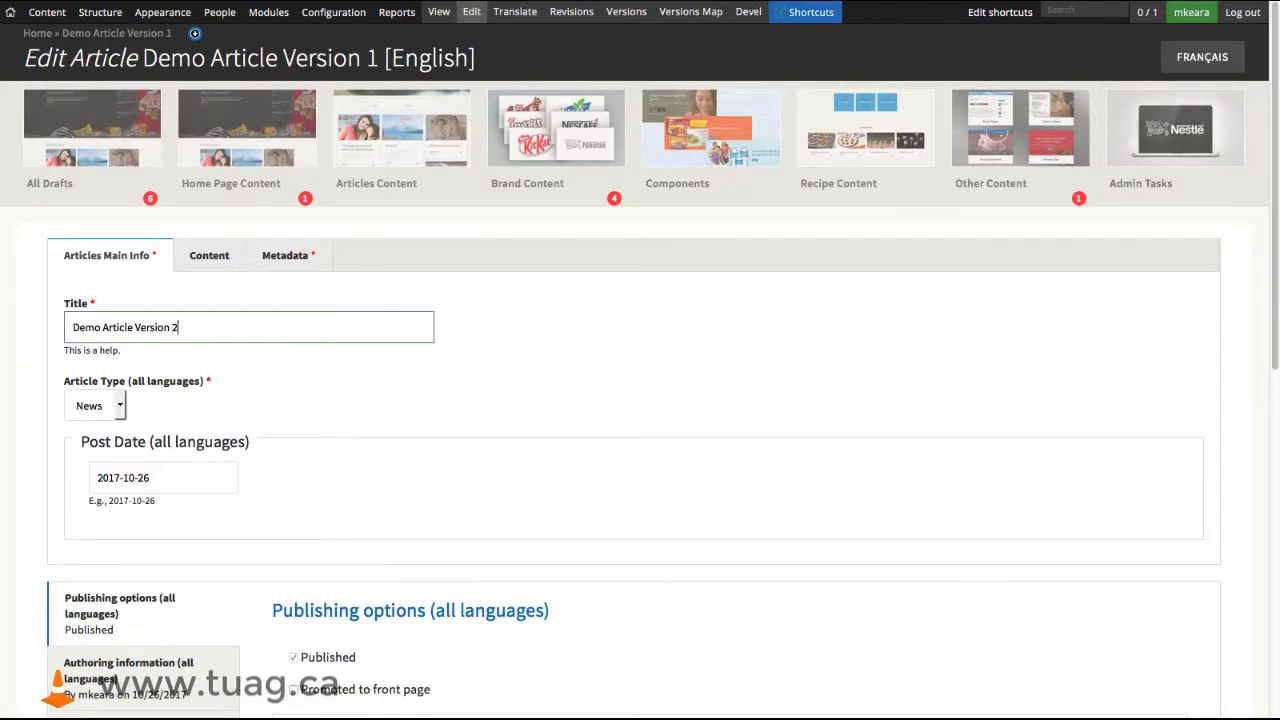
{"action": "left_click", "coordinate": [548, 337]}
- Set the workflow stage to New Version and the version title to "New Article for Demo - Version 2"
{"action": "scroll", "coordinate": [662, 371], "scroll_direction": "down", "scroll_amount": 5}
{"action": "scroll", "coordinate": [433, 366], "scroll_direction": "down", "scroll_amount": 1}
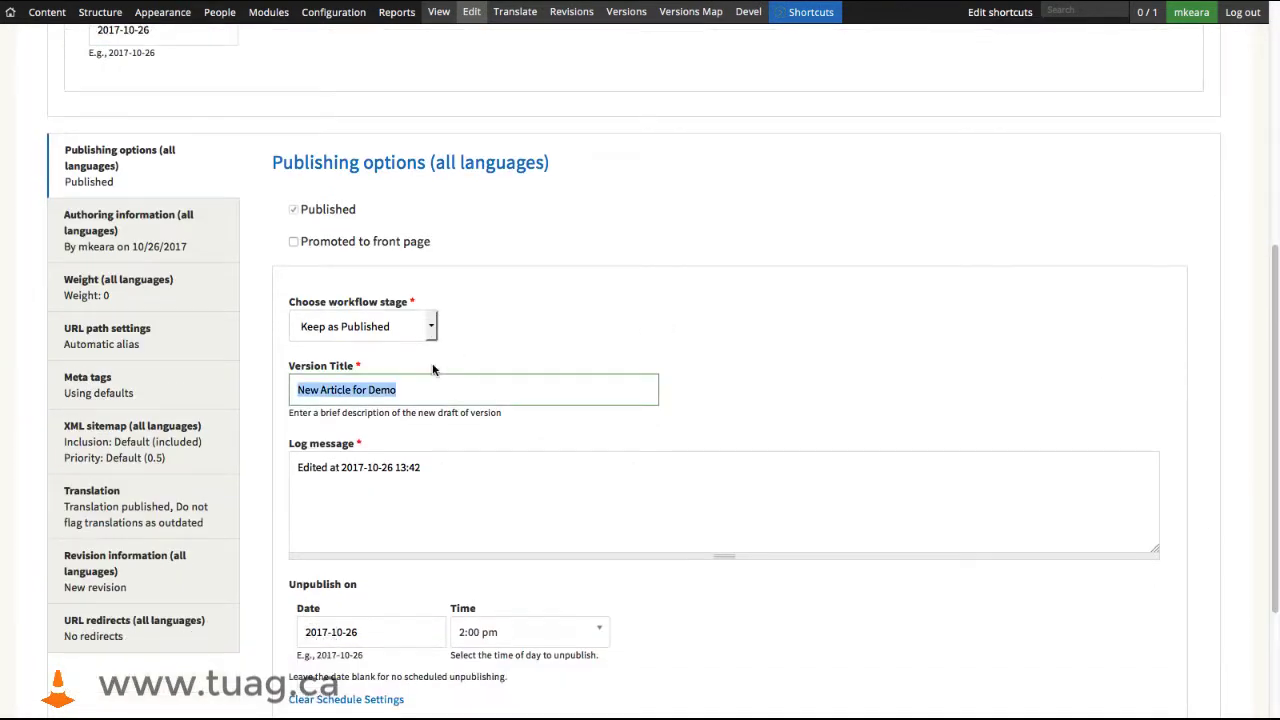
{"action": "left_click", "coordinate": [432, 326]}
{"action": "left_click", "coordinate": [334, 379]}
{"action": "left_click", "coordinate": [446, 393]}
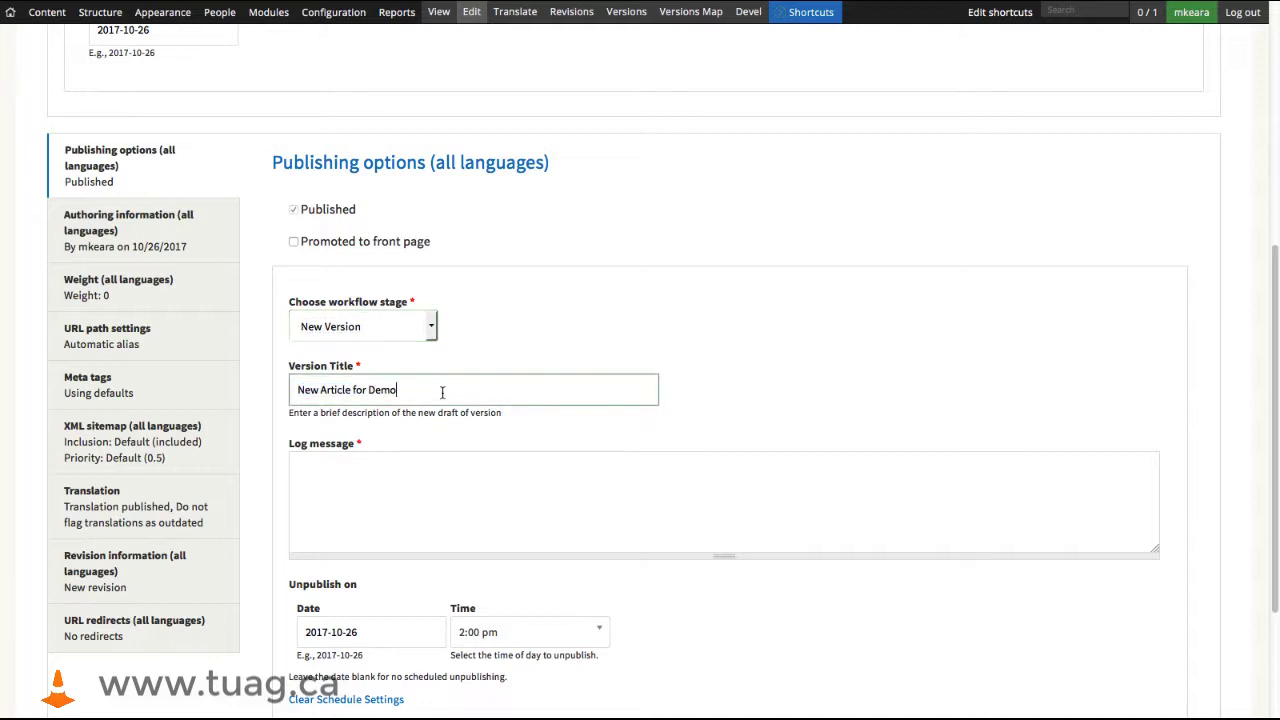
{"action": "type", "text": "- Version 2"}
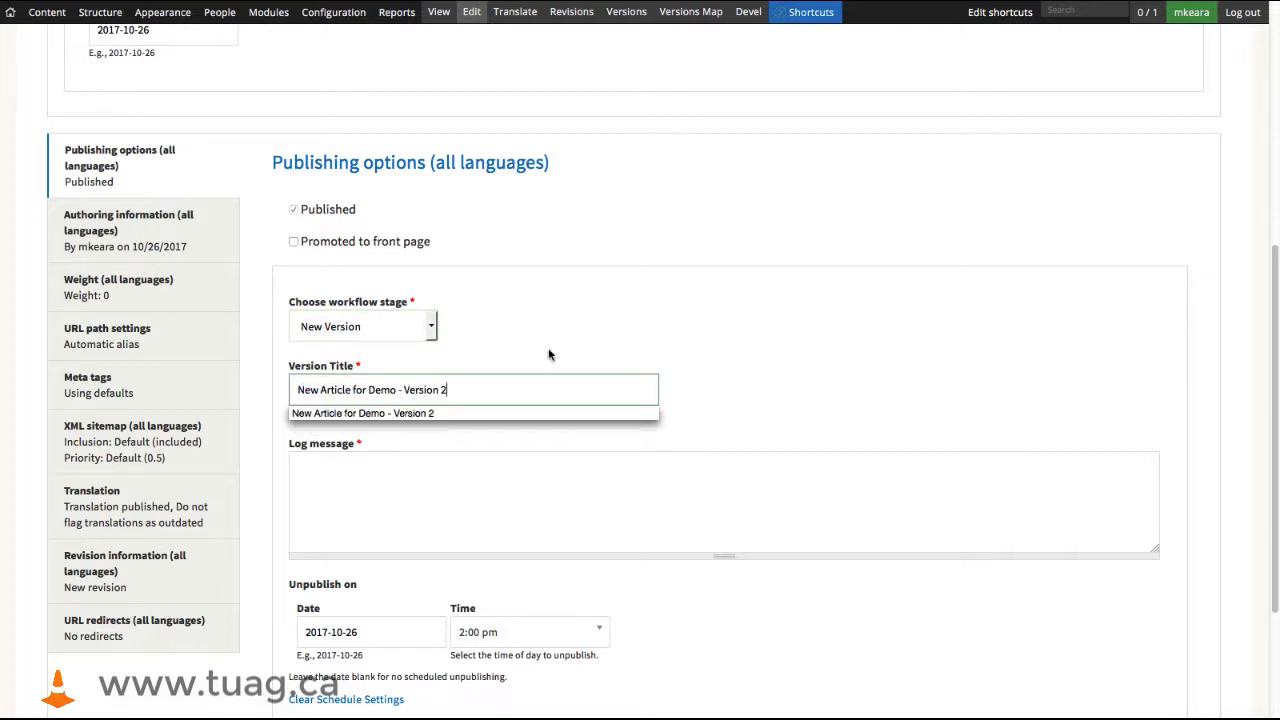
{"action": "left_click", "coordinate": [643, 349]}
- Enter the log message "Created a new version - for the promo !"
{"action": "left_click", "coordinate": [494, 473]}
{"action": "type", "text": "Create"}
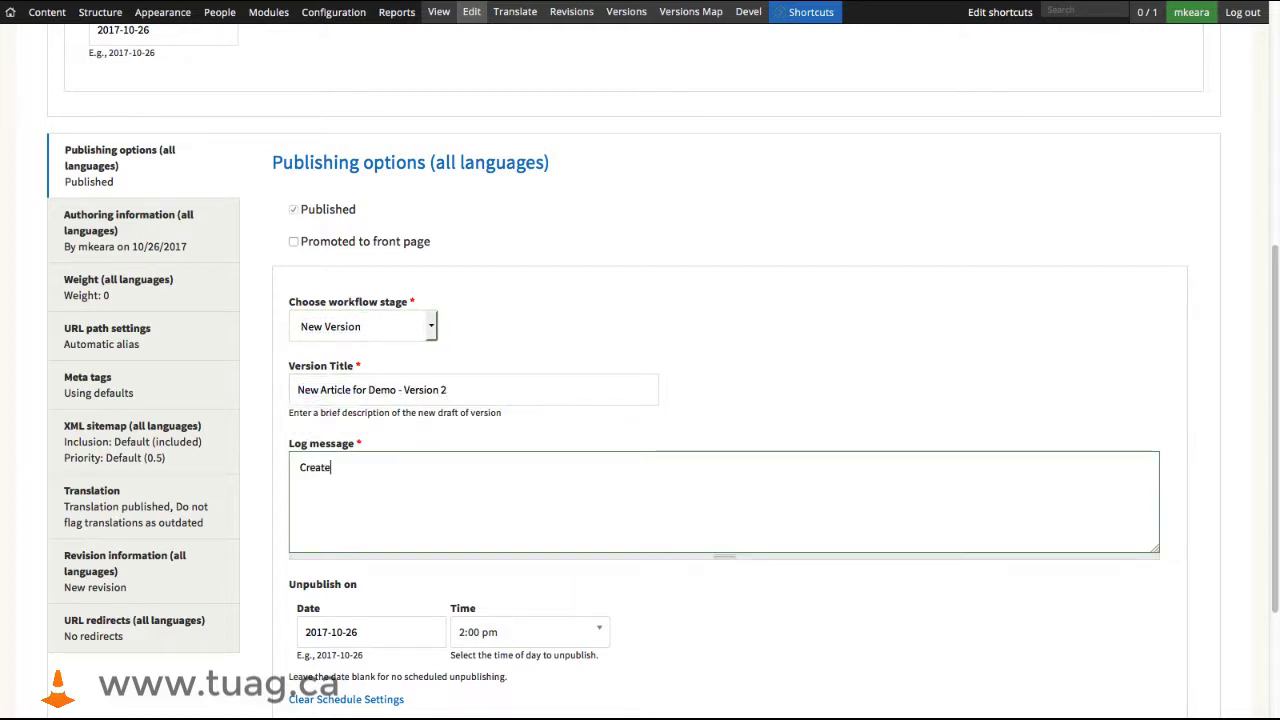
{"action": "type", "text": "d a new version -"}
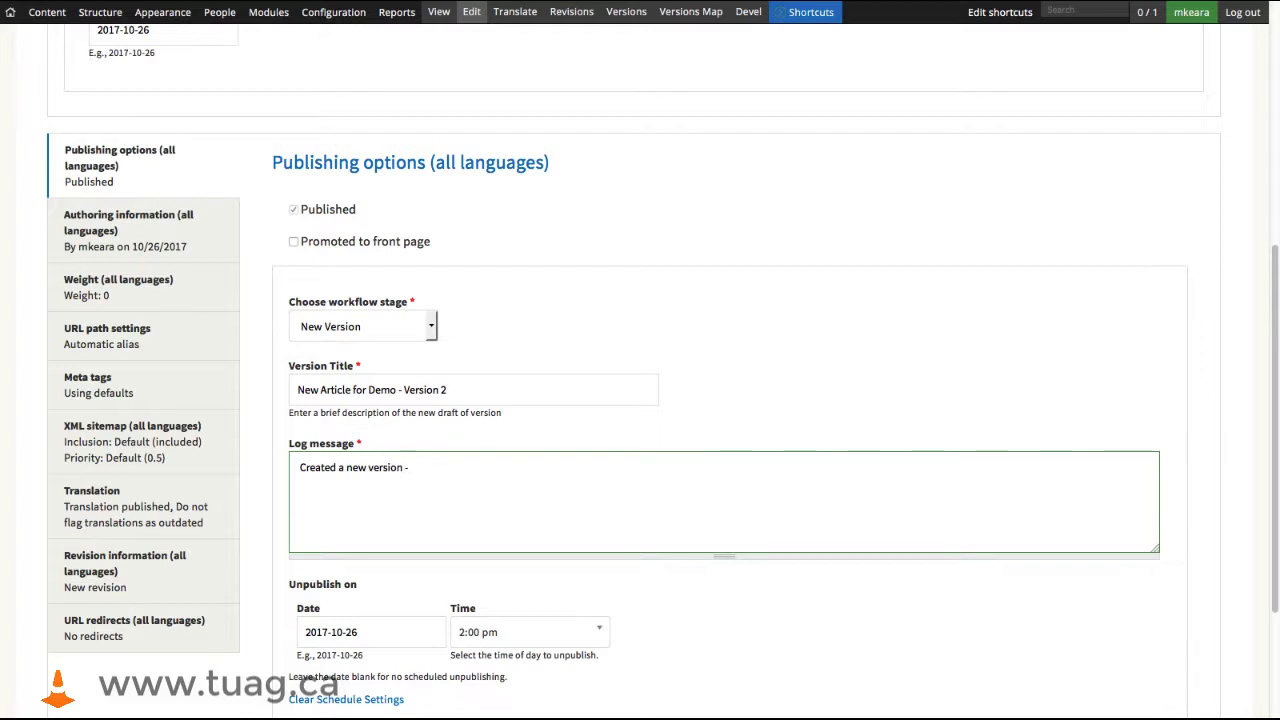
{"action": "type", "text": " for the promo !"}
- Clear the new version's unpublish schedule and save the article
{"action": "scroll", "coordinate": [520, 455], "scroll_direction": "down", "scroll_amount": 2}
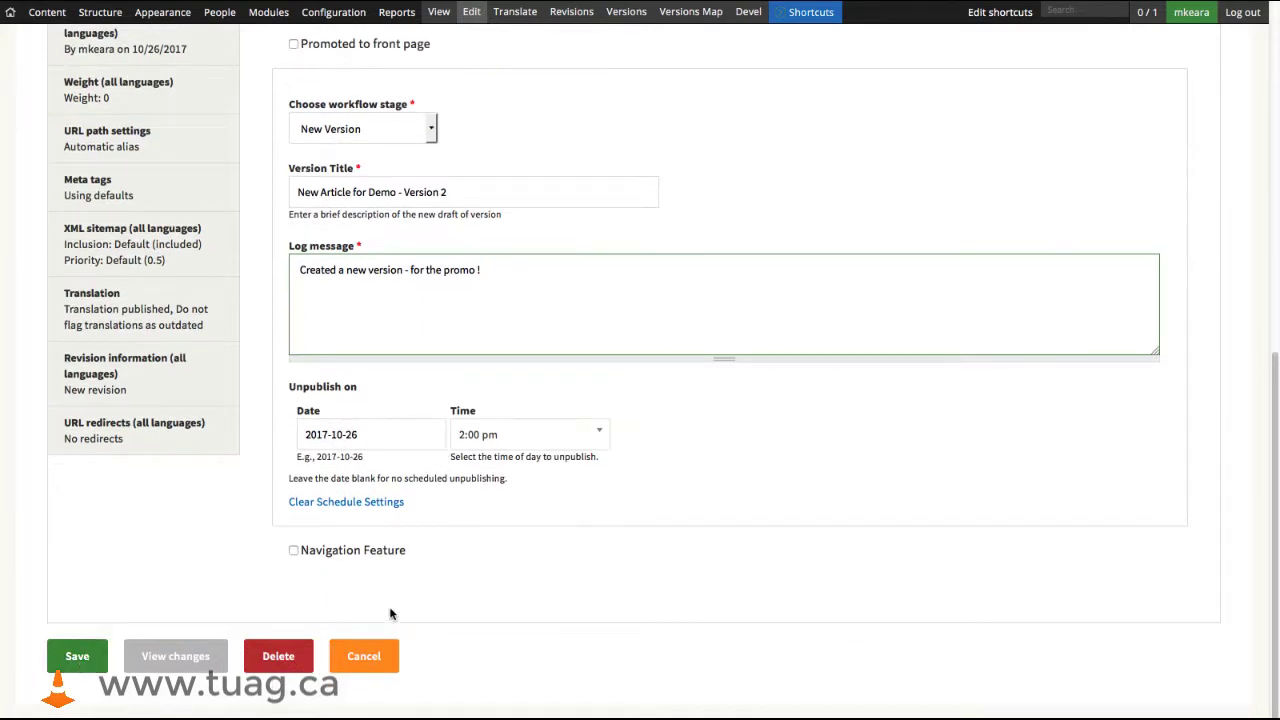
{"action": "left_click", "coordinate": [365, 503]}
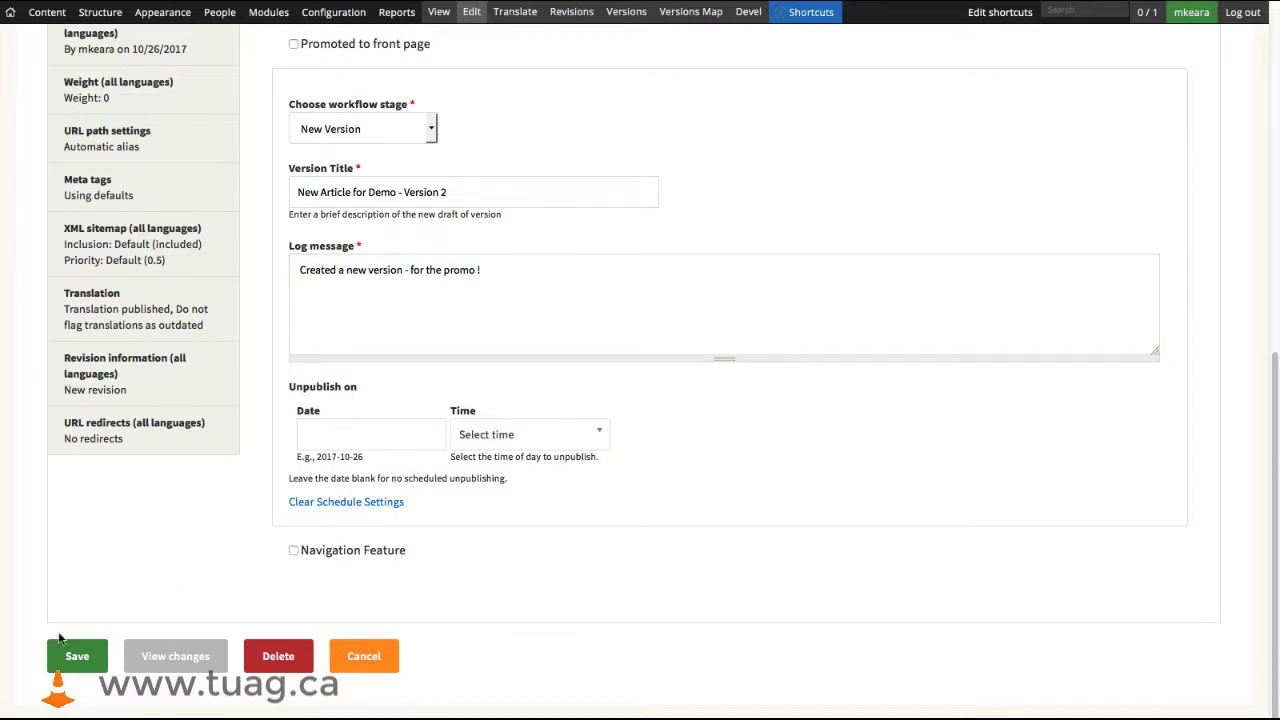
{"action": "left_click", "coordinate": [77, 660]}
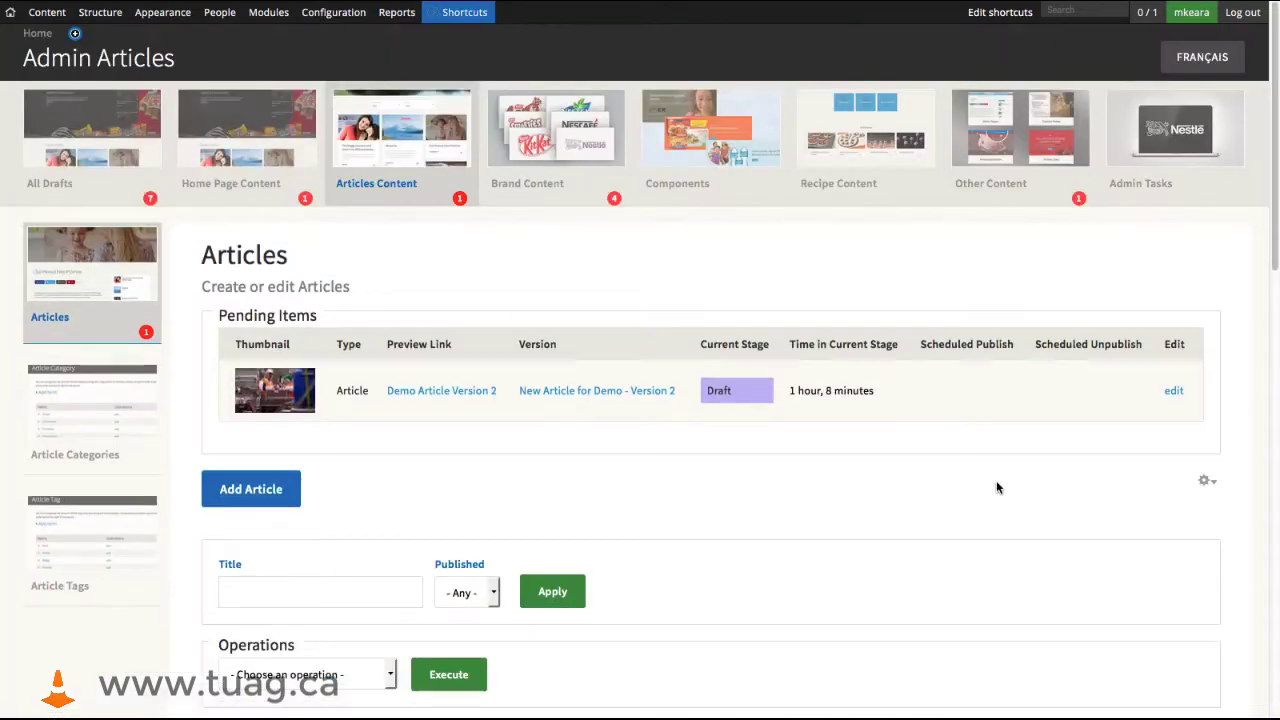
- Open the version history of the pending "New Article for Demo - Version 2" and examine its versions map
{"action": "scroll", "coordinate": [996, 484], "scroll_direction": "down", "scroll_amount": 3}
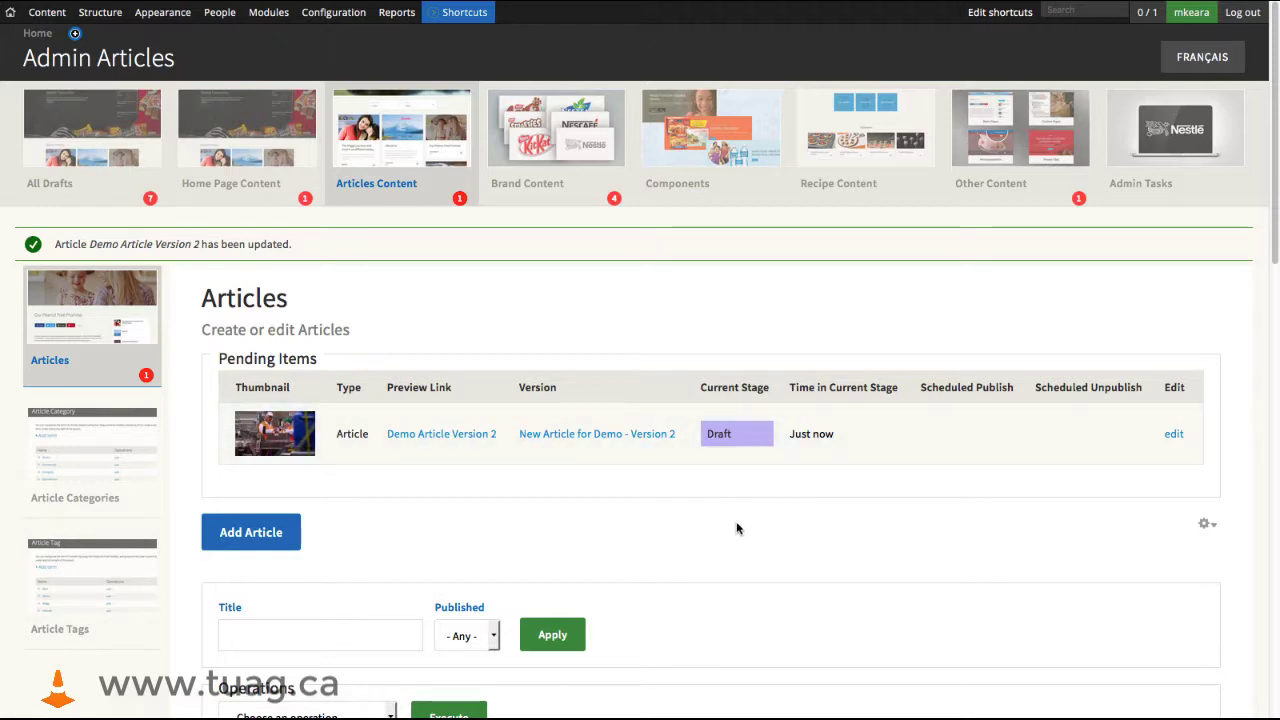
{"action": "left_click", "coordinate": [564, 436]}
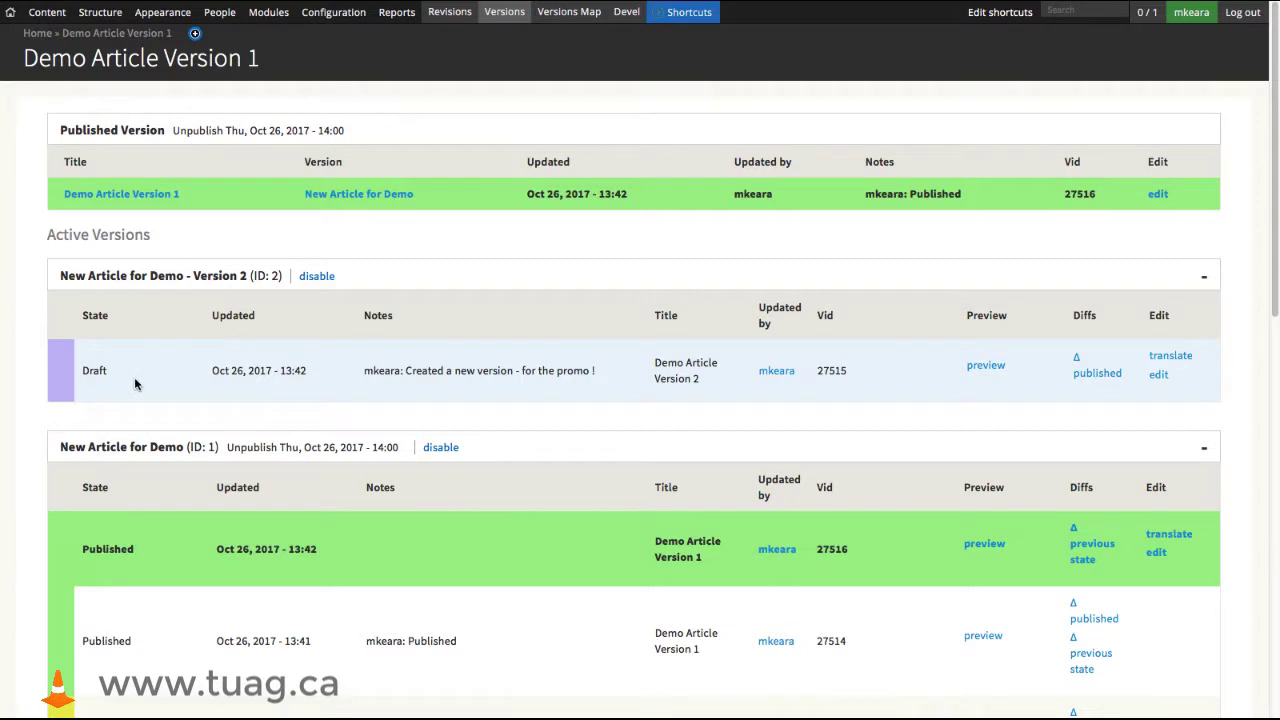
{"action": "left_click", "coordinate": [568, 12]}
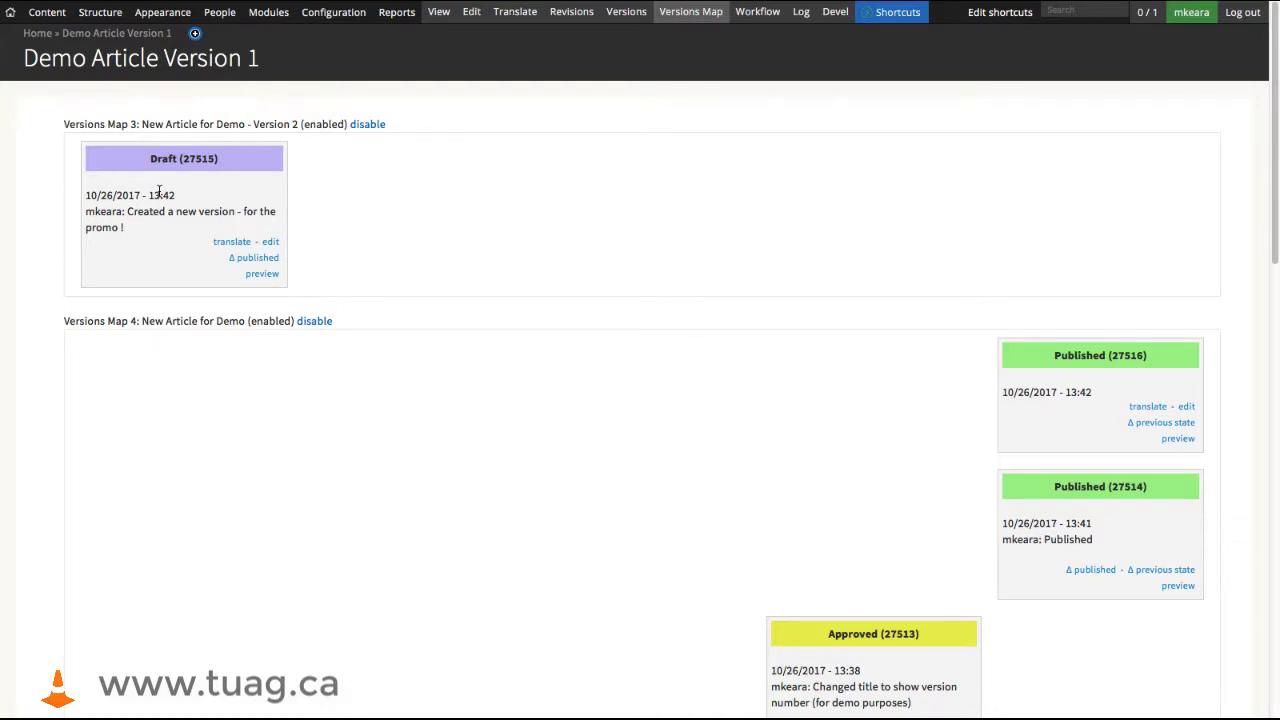
{"action": "scroll", "coordinate": [334, 398], "scroll_direction": "down", "scroll_amount": 1}
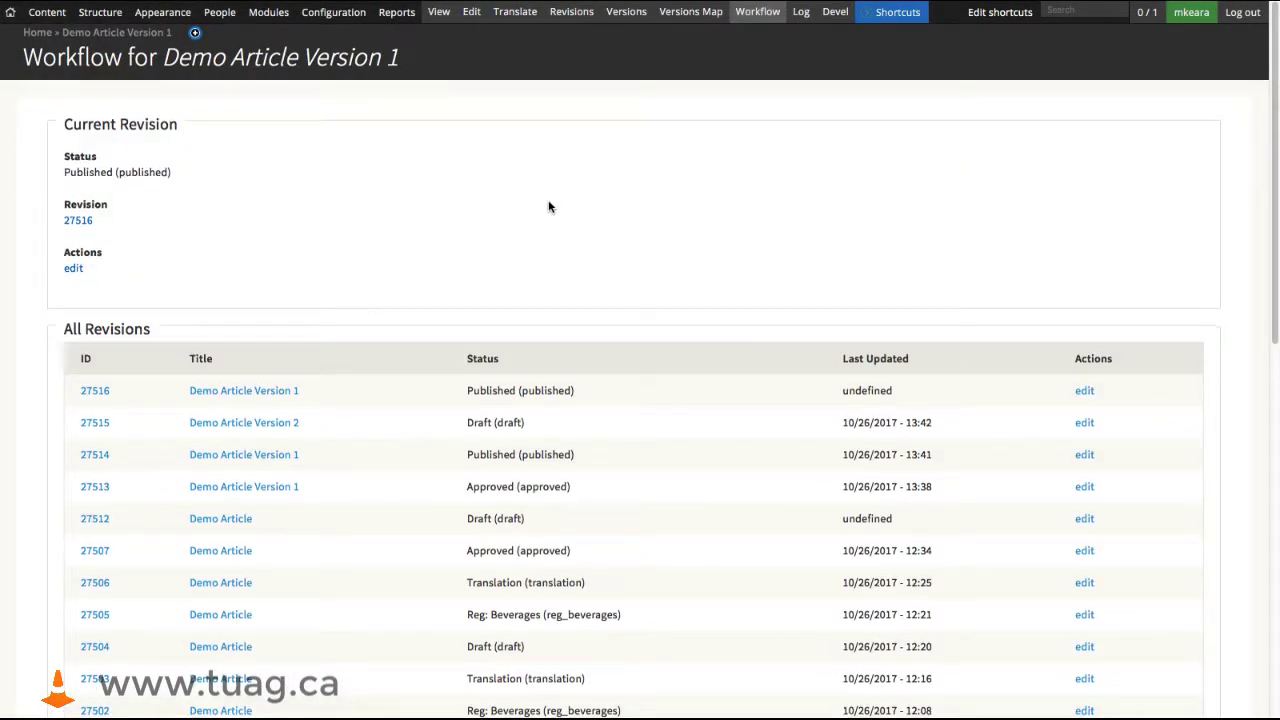
- Examine the workflow page of "Demo Article Version 1", covering all its revisions and the transition history
{"action": "scroll", "coordinate": [548, 207], "scroll_direction": "down", "scroll_amount": 5}
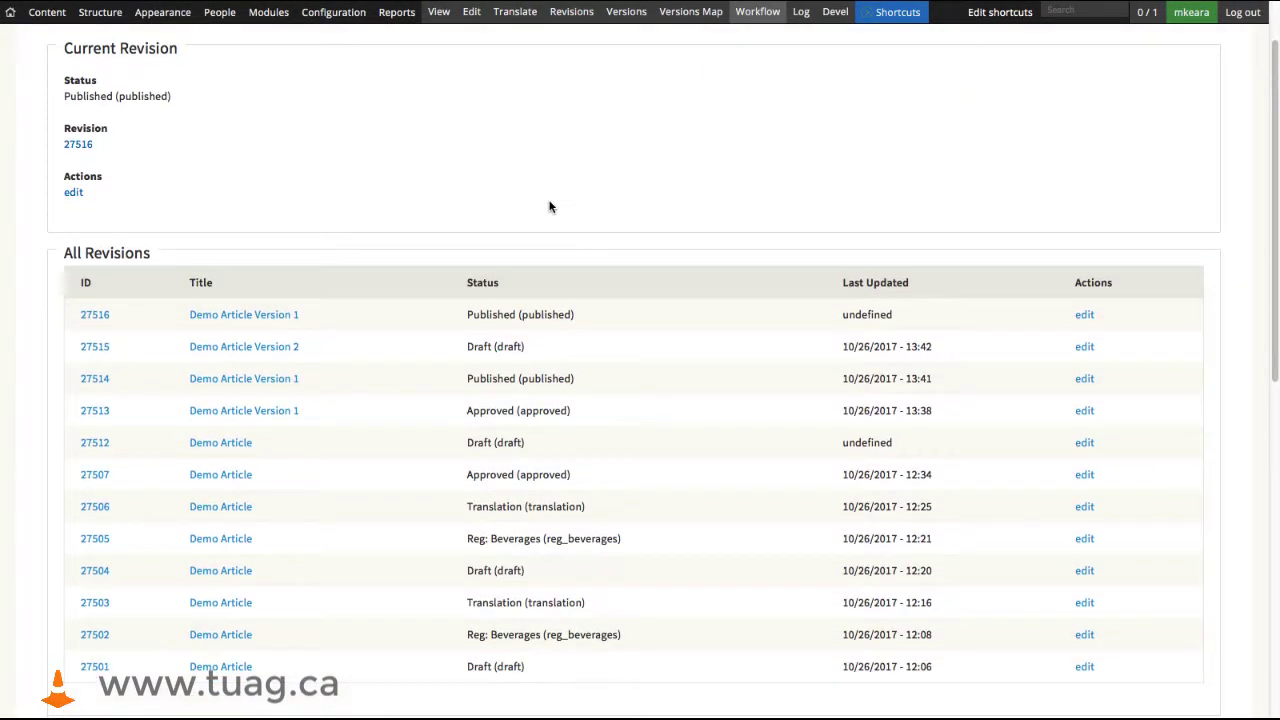
{"action": "scroll", "coordinate": [549, 207], "scroll_direction": "down", "scroll_amount": 4}
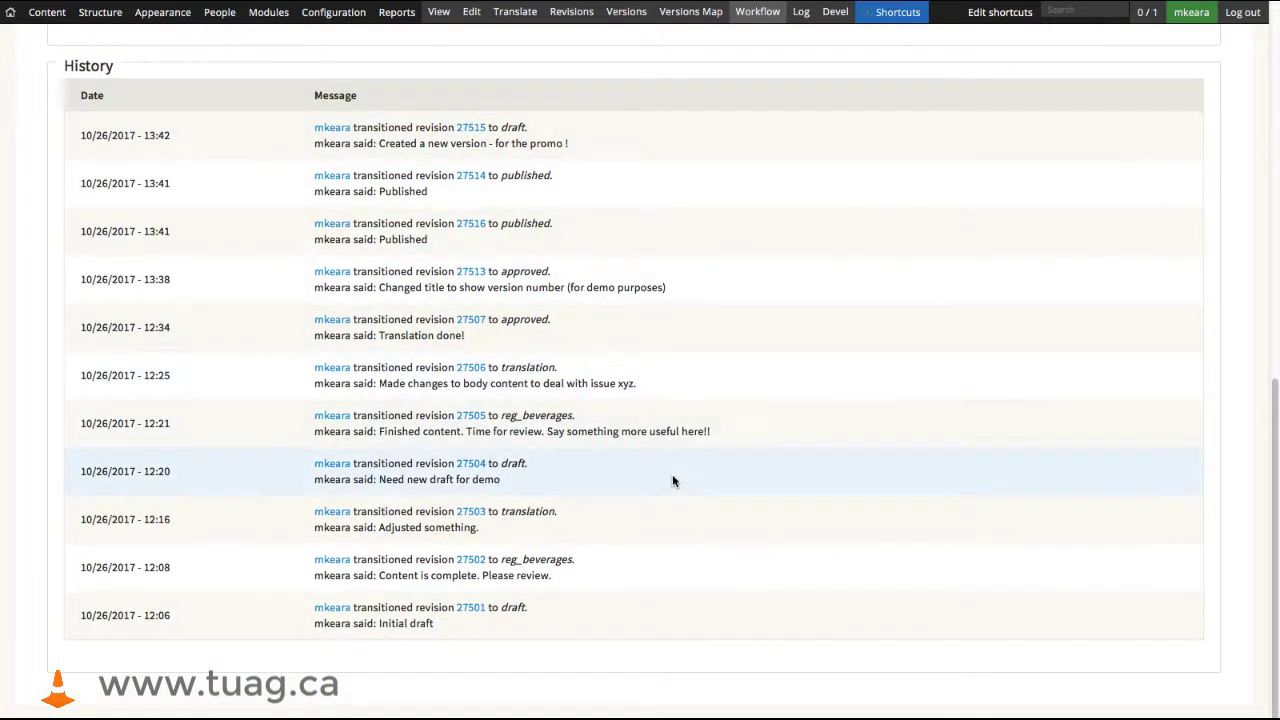
{"action": "scroll", "coordinate": [672, 478], "scroll_direction": "up", "scroll_amount": 10}
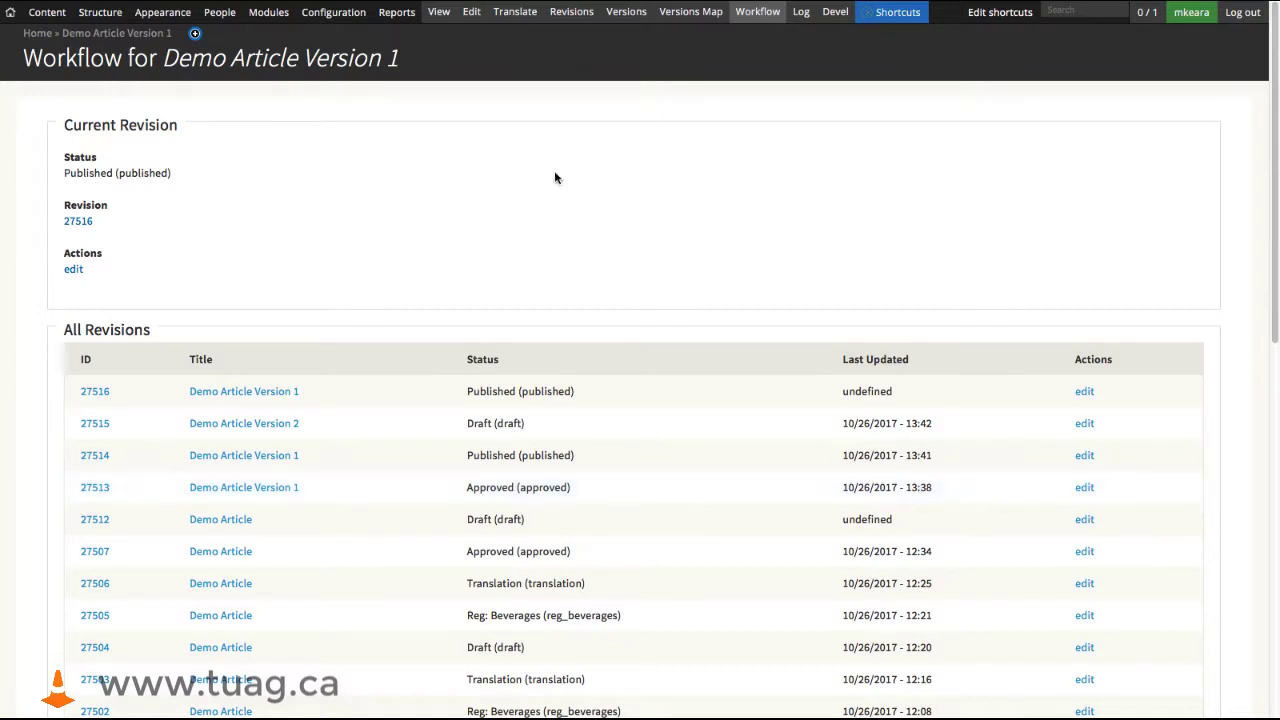
- Review the revisions list of "Demo Article Version 1" down to the initial draft, and return to the article's versions overview
{"action": "left_click", "coordinate": [569, 18]}
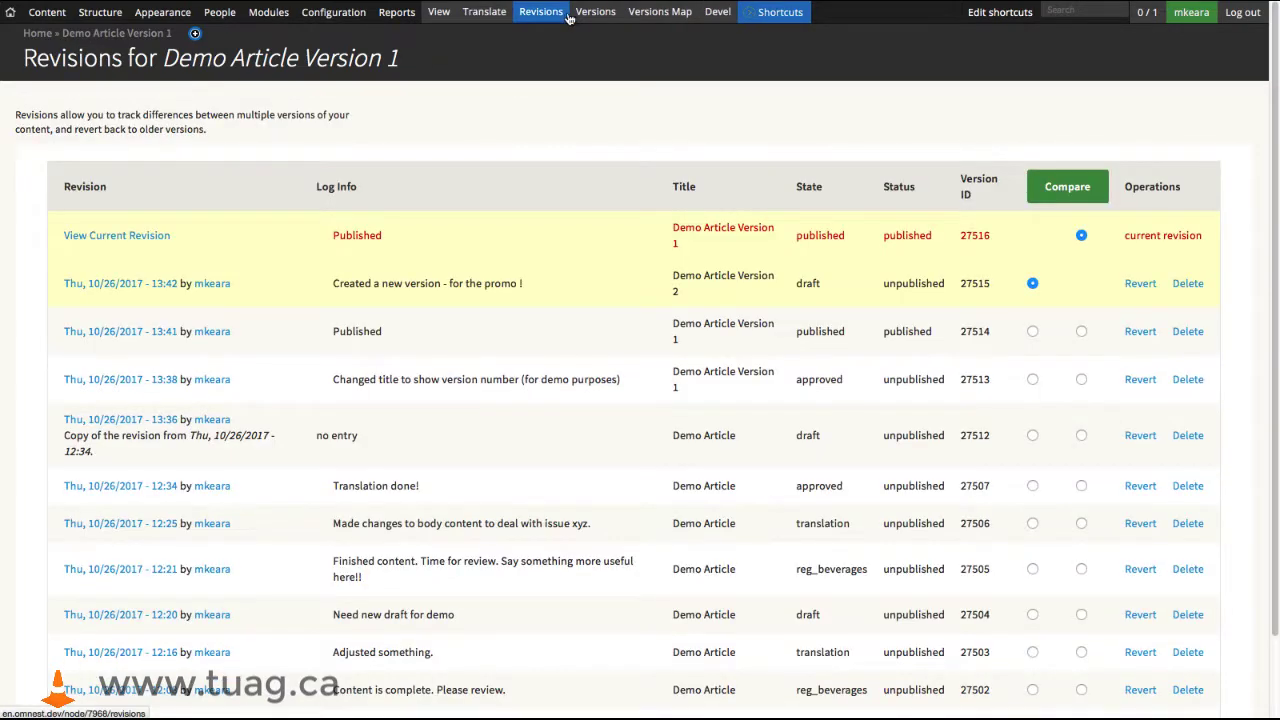
{"action": "scroll", "coordinate": [554, 394], "scroll_direction": "down", "scroll_amount": 2}
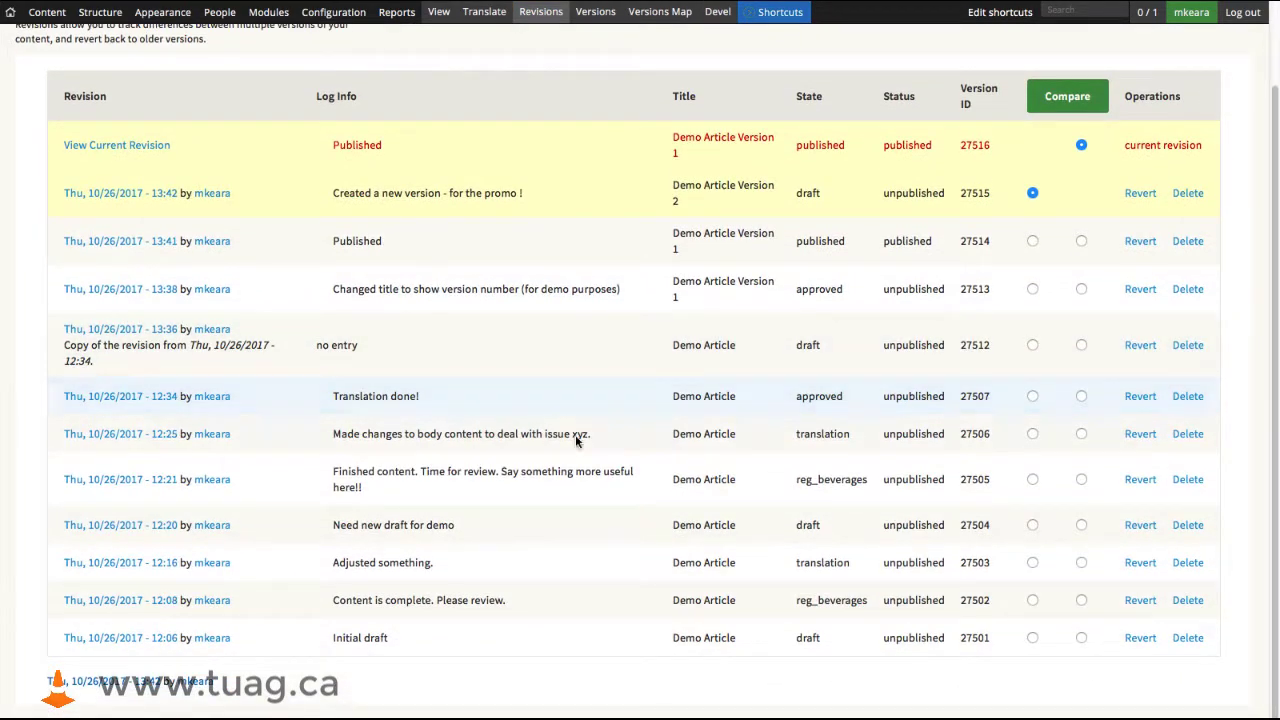
{"action": "scroll", "coordinate": [576, 440], "scroll_direction": "up", "scroll_amount": 2}
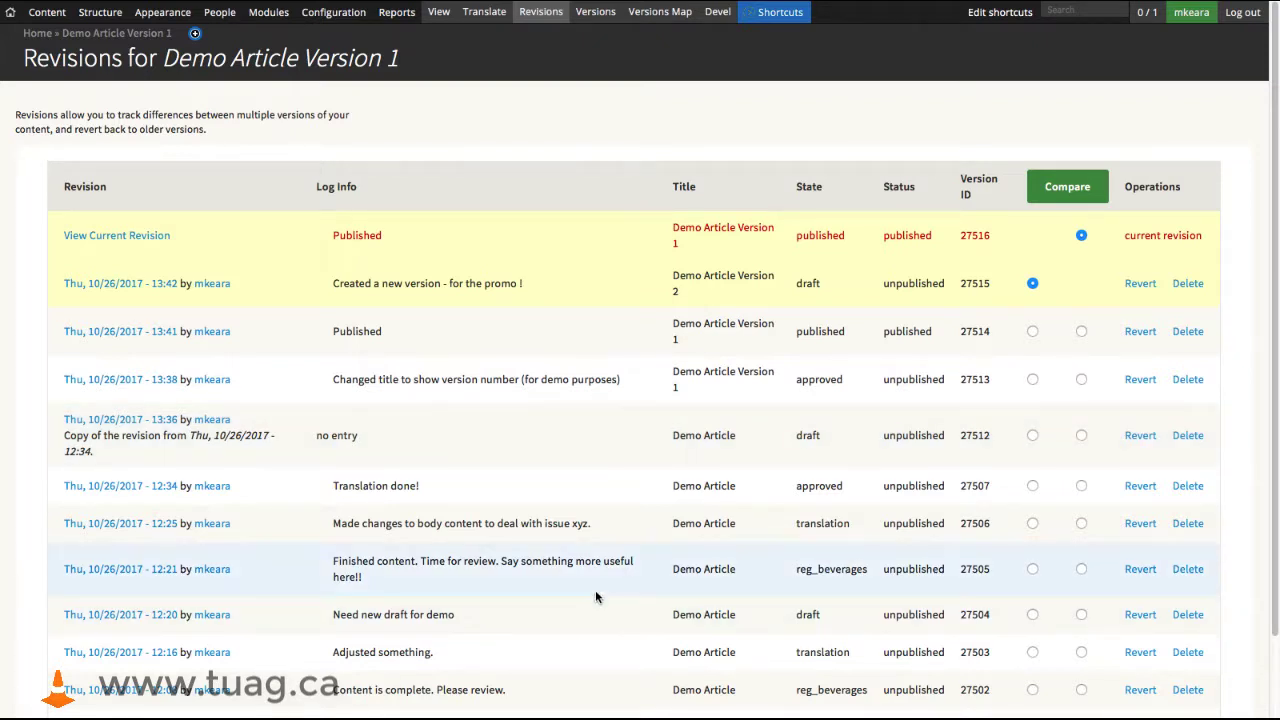
{"action": "left_click", "coordinate": [597, 14]}
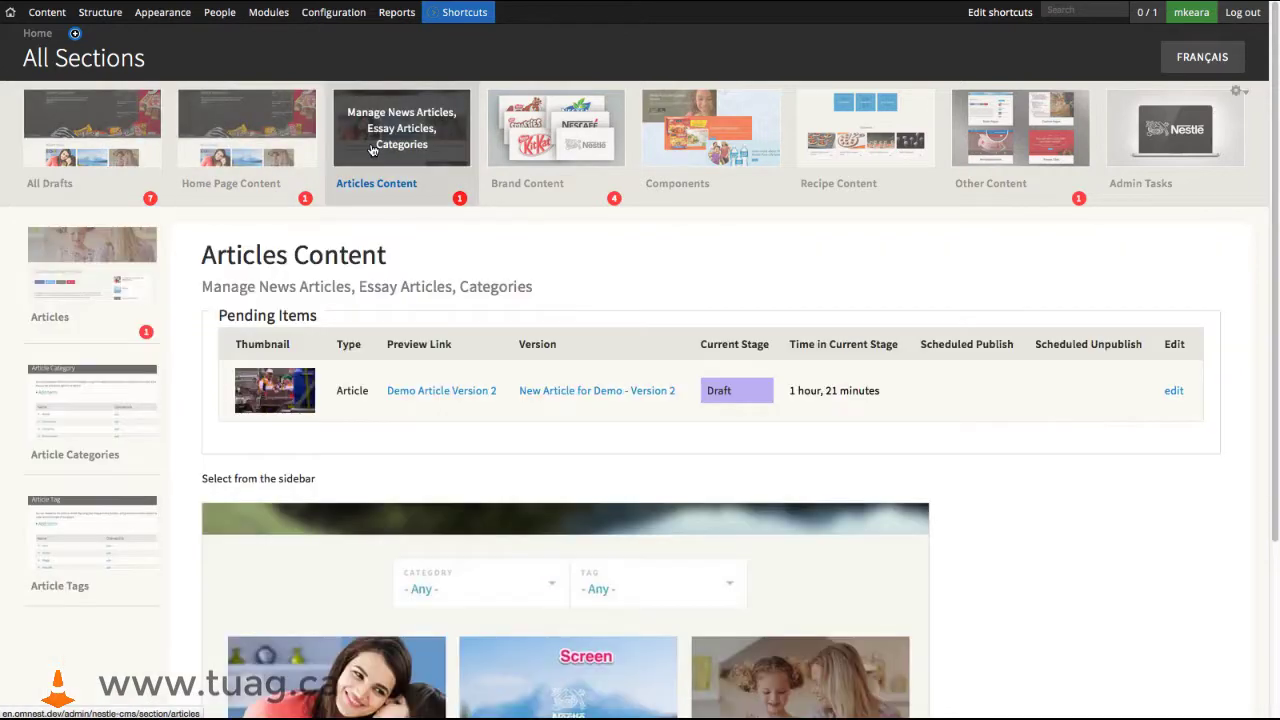
- Open the Articles listing within Articles Content and look over its pending items and existing articles
{"action": "left_click", "coordinate": [50, 268]}
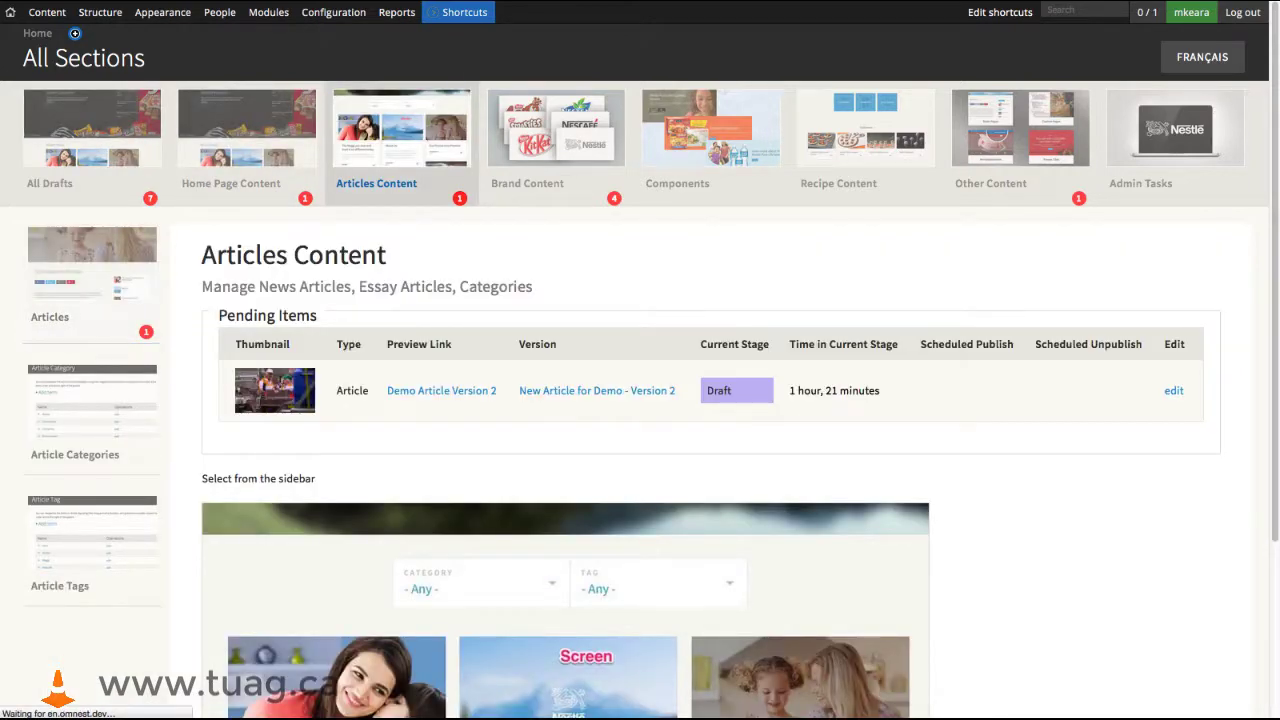
{"action": "scroll", "coordinate": [761, 515], "scroll_direction": "down", "scroll_amount": 3}
{"action": "scroll", "coordinate": [761, 515], "scroll_direction": "down", "scroll_amount": 3}
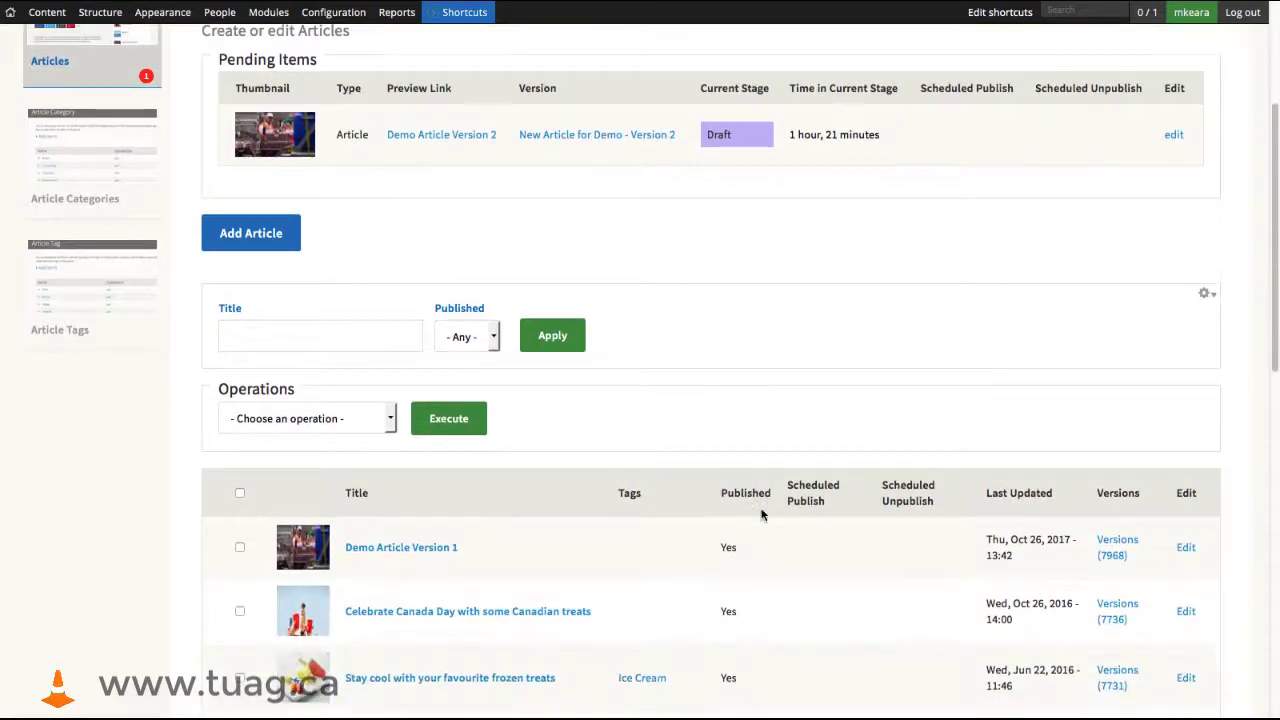